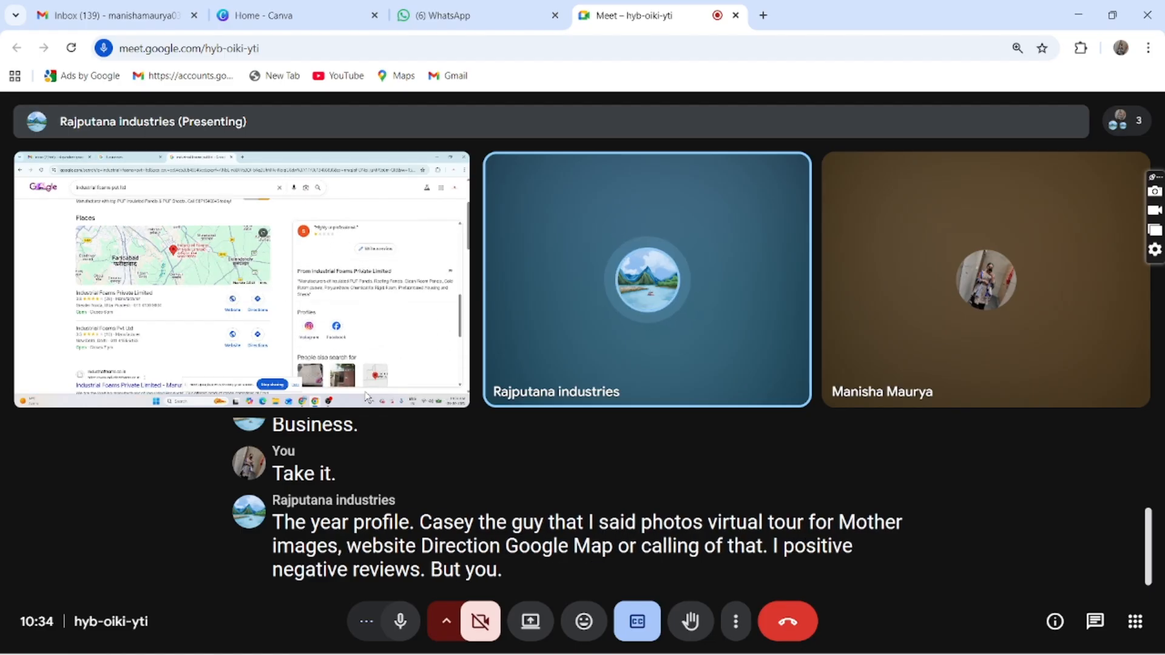
# Mute your microphone while viewing the shared screen full screen, then restore the normal layout.
pyautogui.moveTo(442, 384)
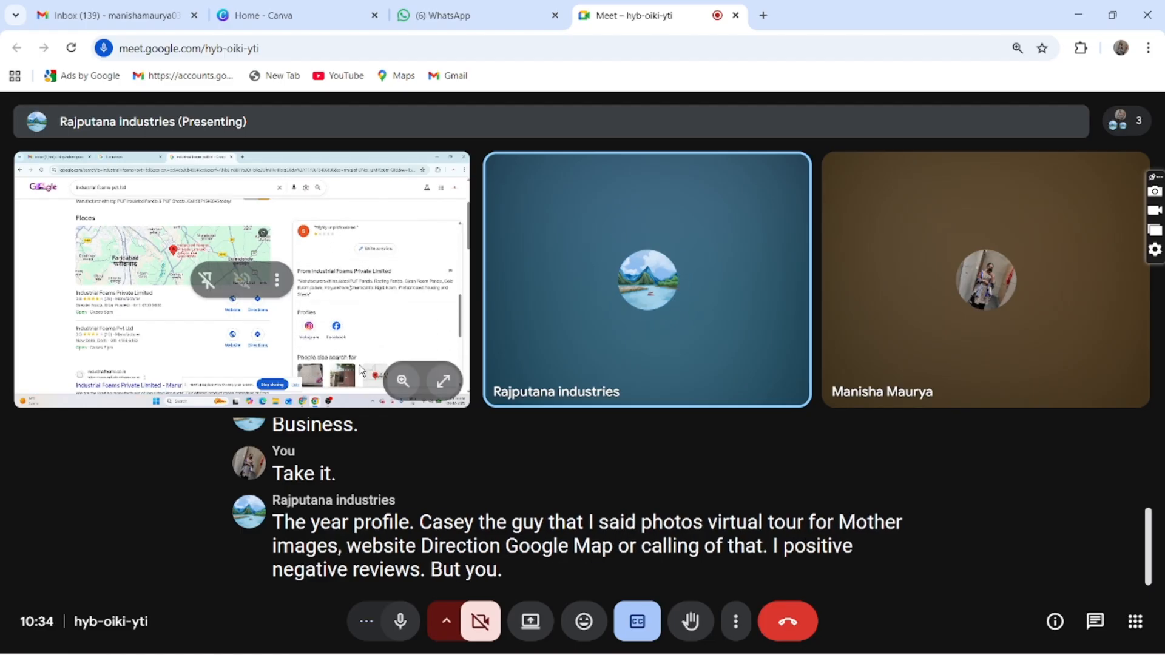
pyautogui.click(443, 381)
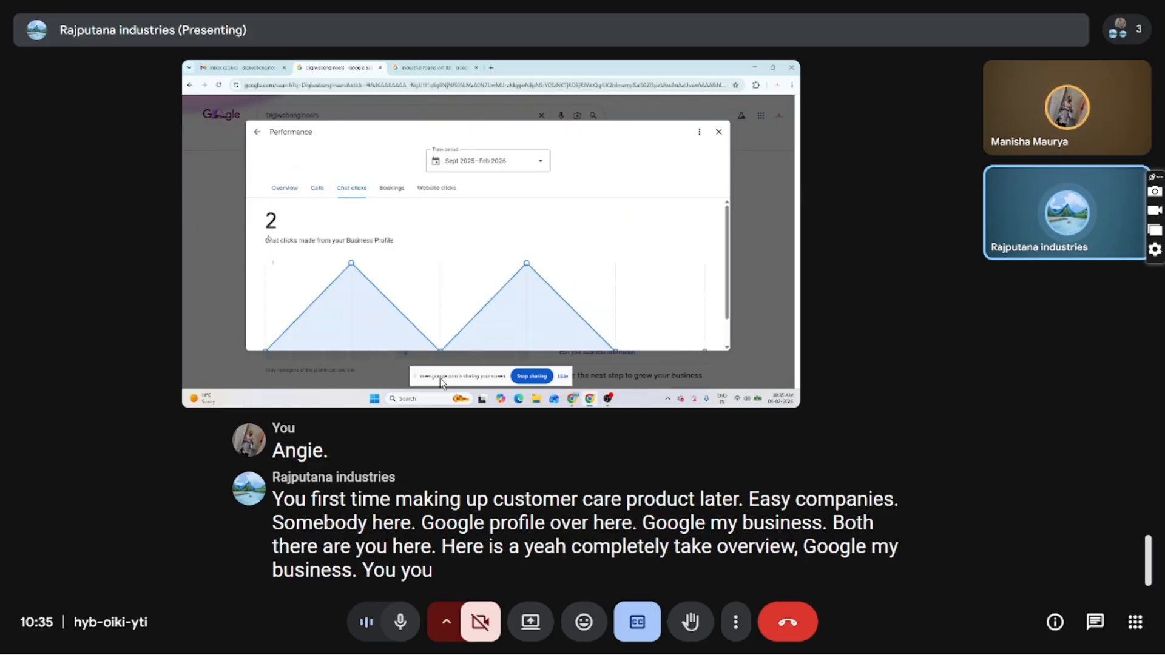
pyautogui.click(403, 620)
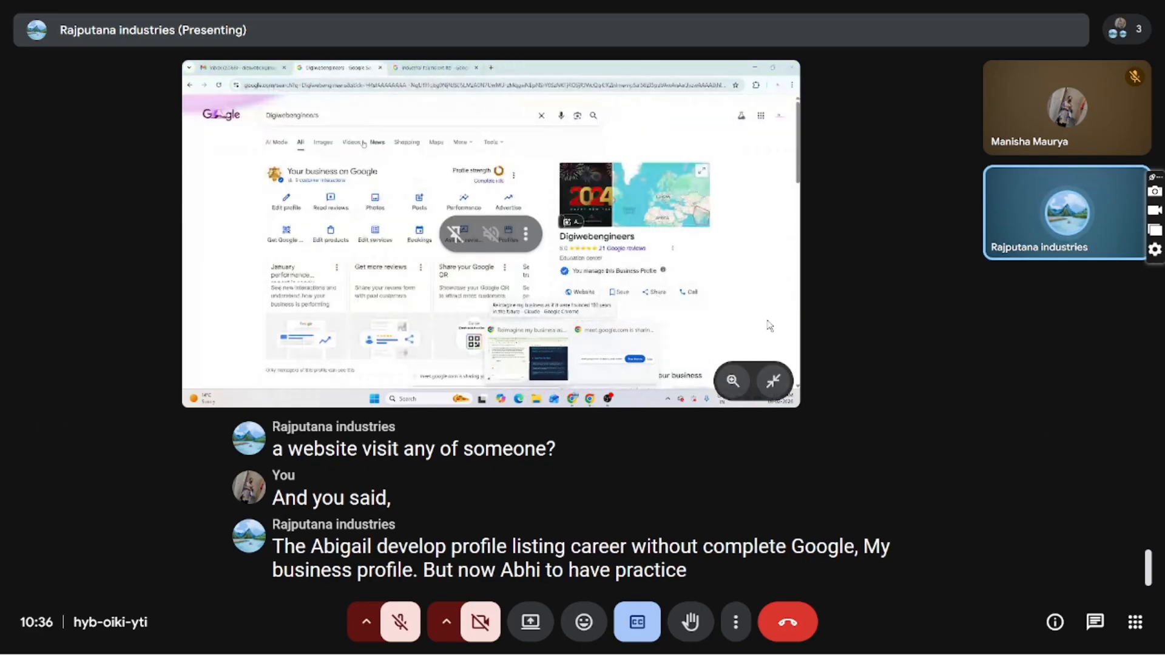
pyautogui.click(772, 380)
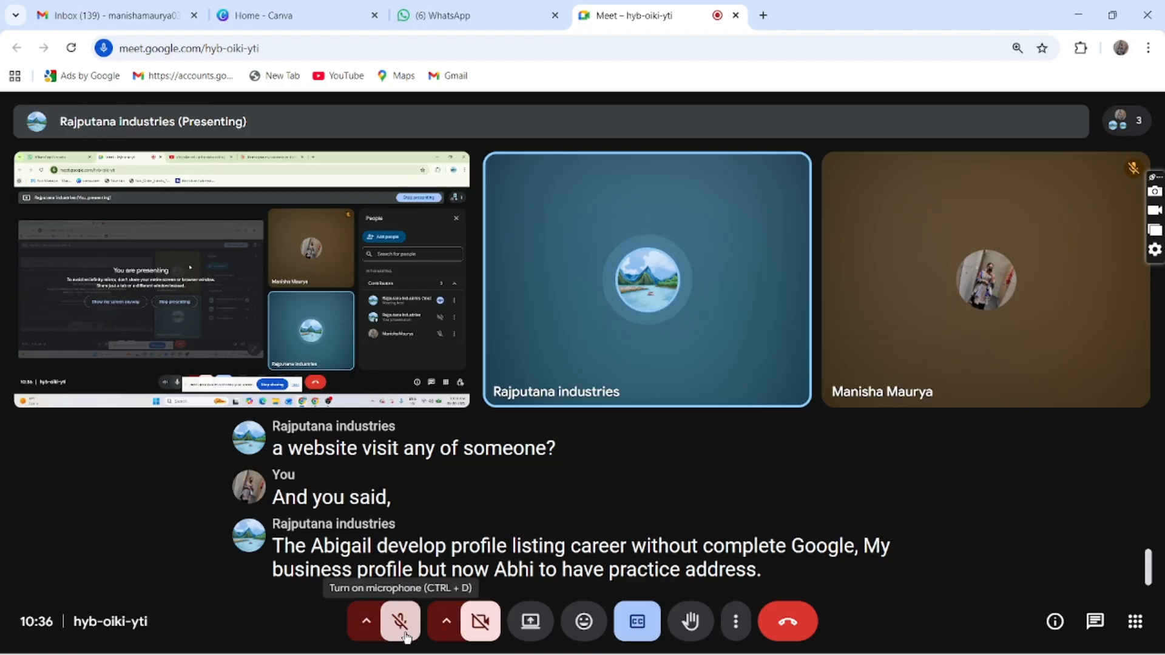
# Unmute yourself, present your screen to the call, and open a new browser tab.
pyautogui.click(403, 632)
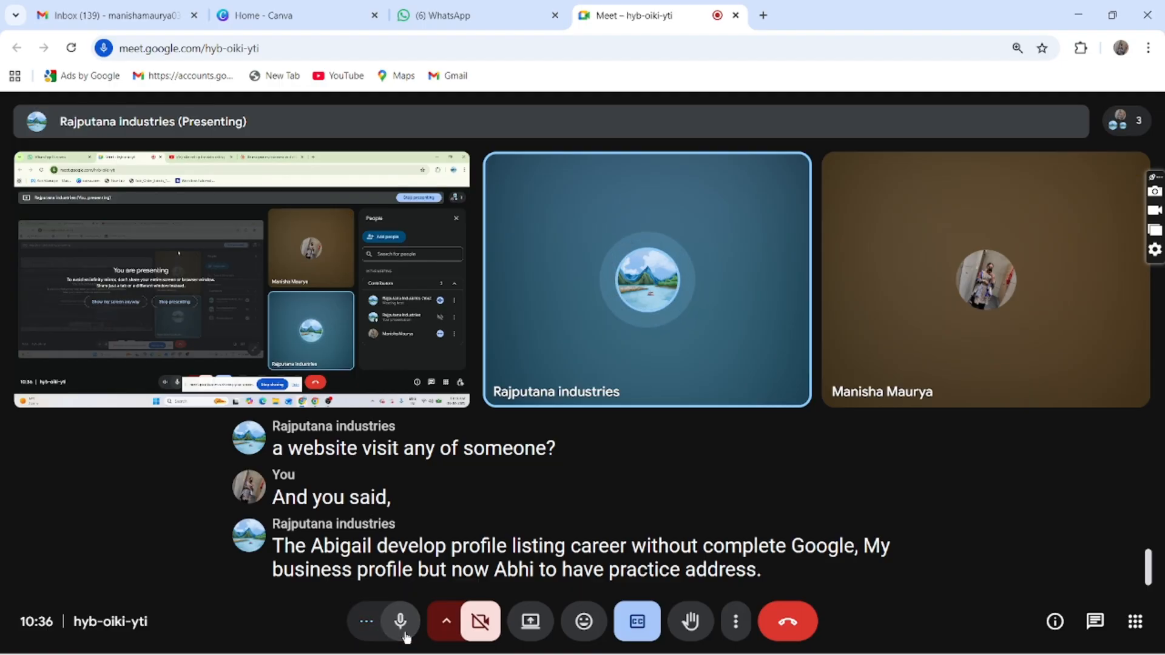
pyautogui.click(530, 621)
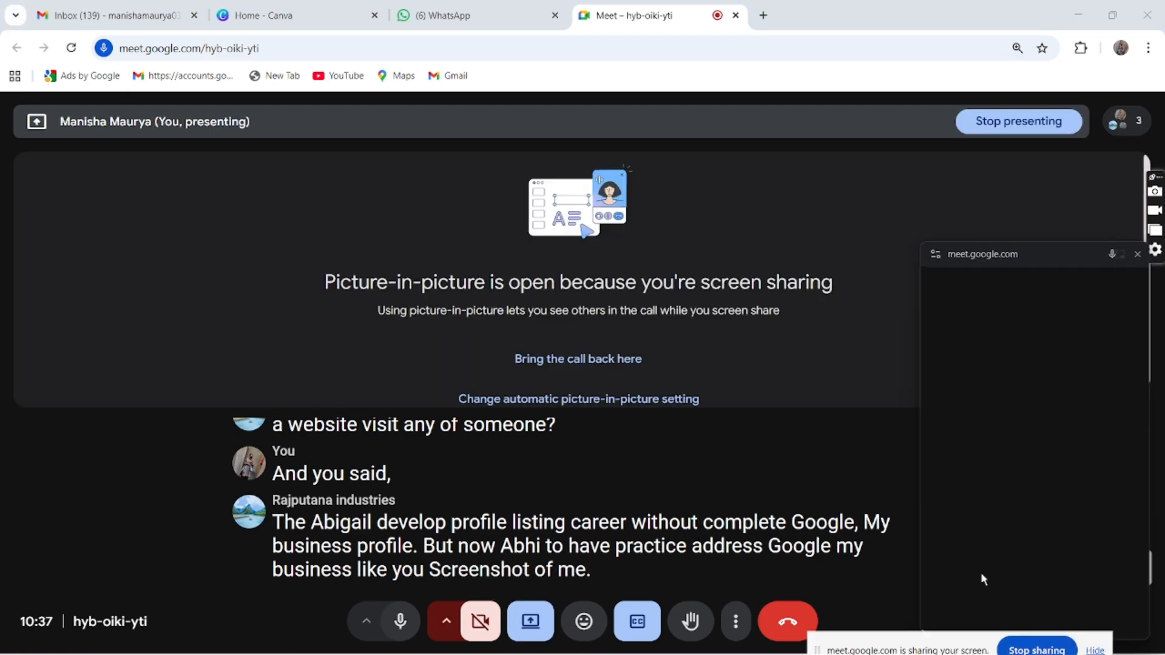
pyautogui.click(1138, 254)
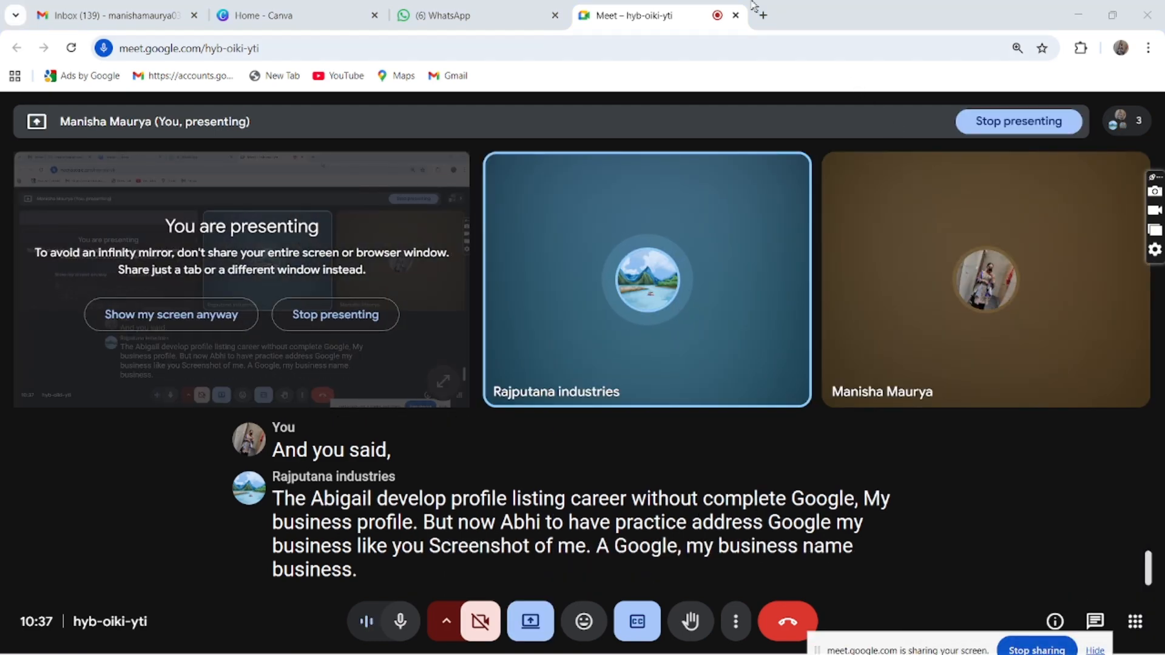
pyautogui.click(762, 16)
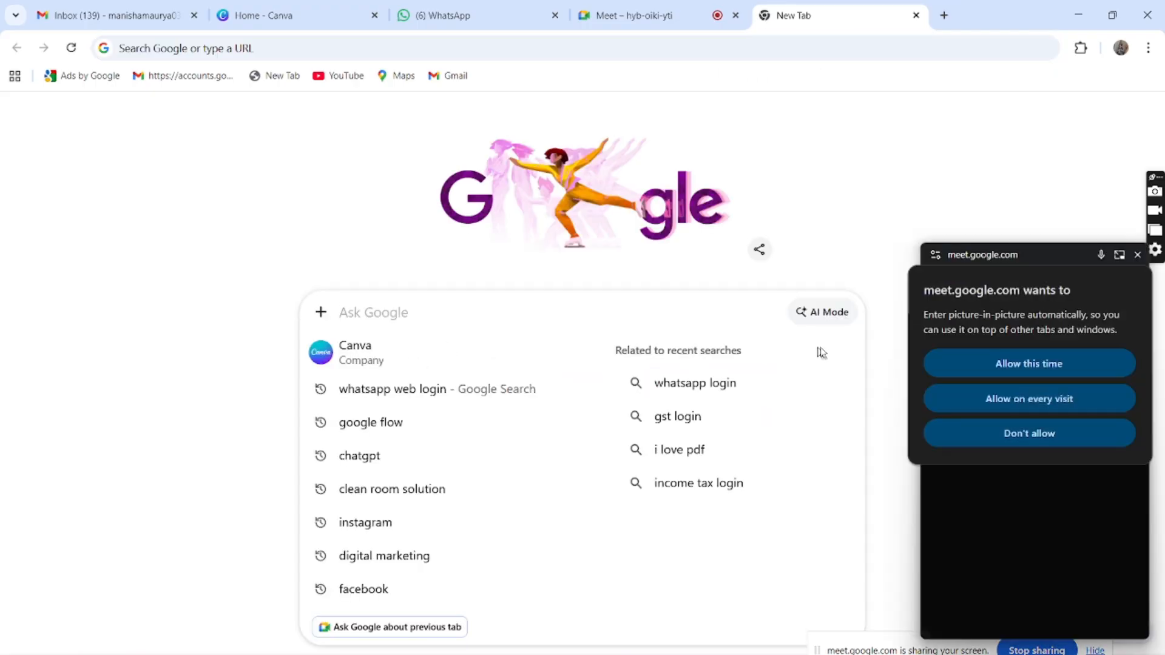
# Search Google for 'google my business' and open the Google Business Profile 'Get Listed' page.
pyautogui.click(948, 370)
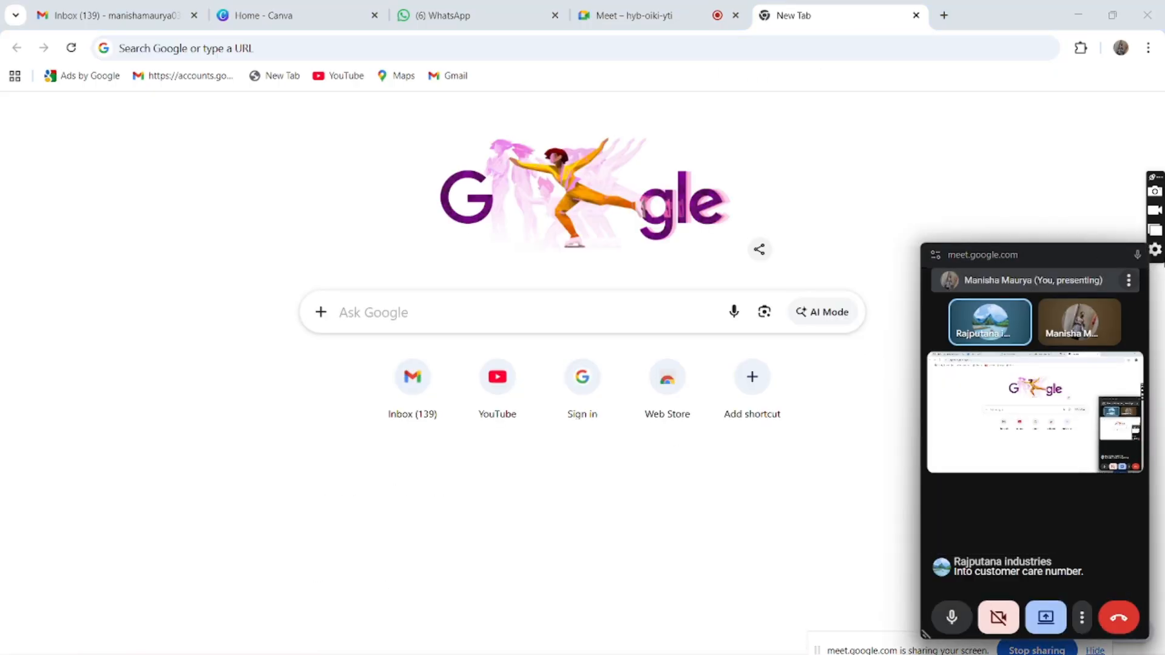
pyautogui.click(1138, 255)
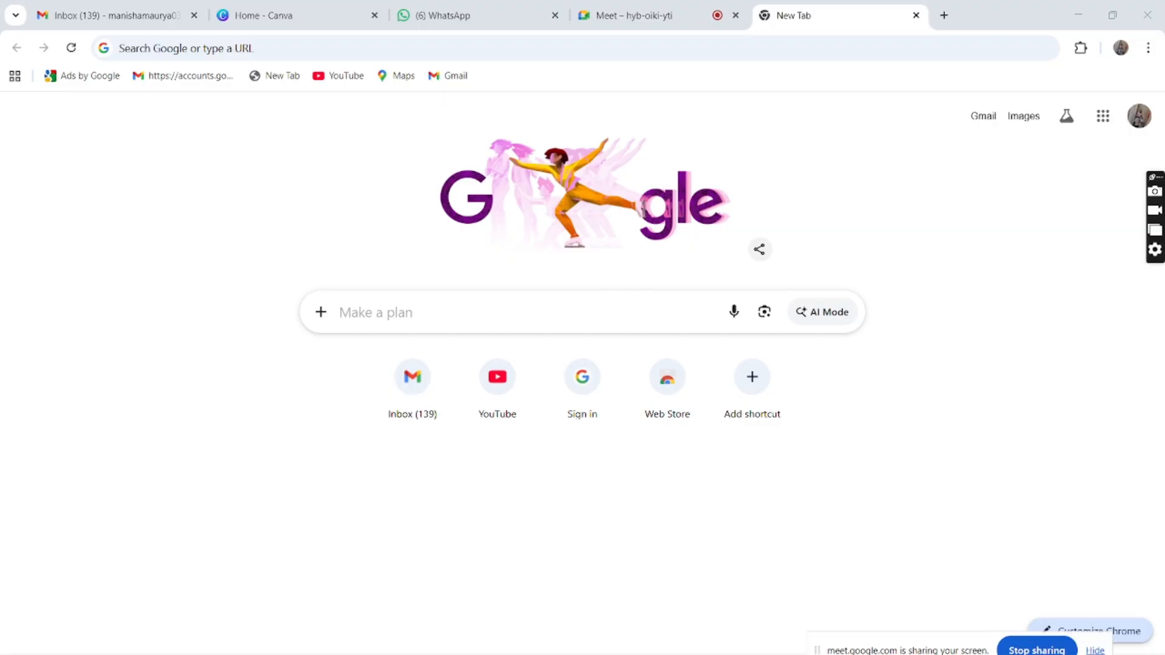
pyautogui.click(588, 316)
pyautogui.write('goo')
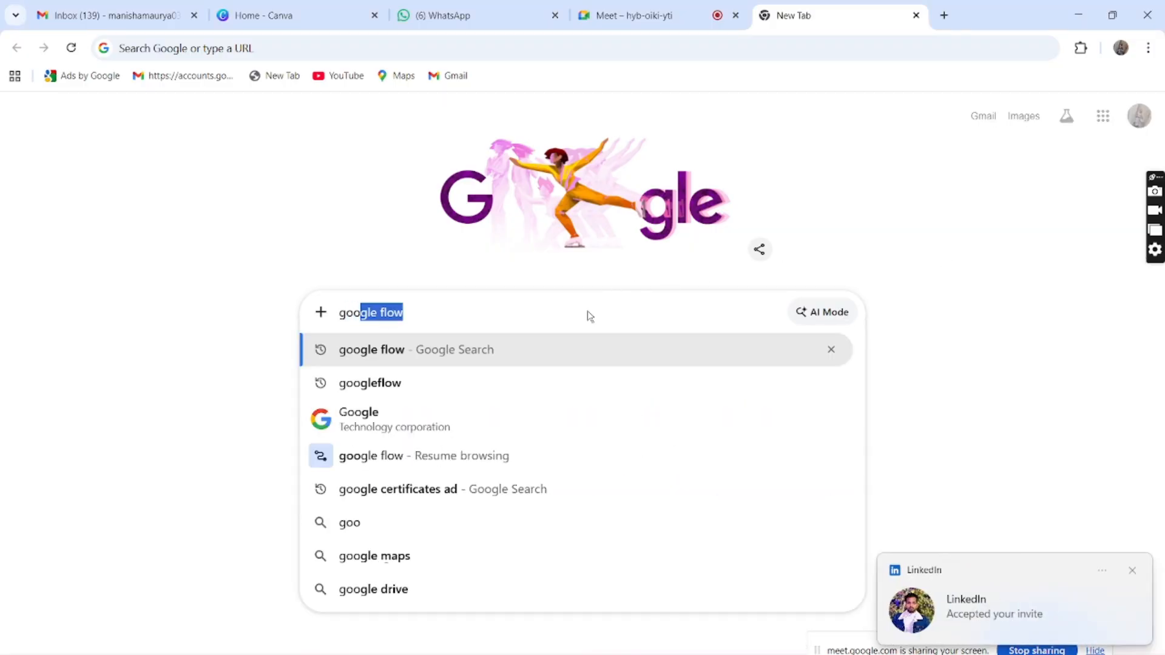
pyautogui.write('gle my')
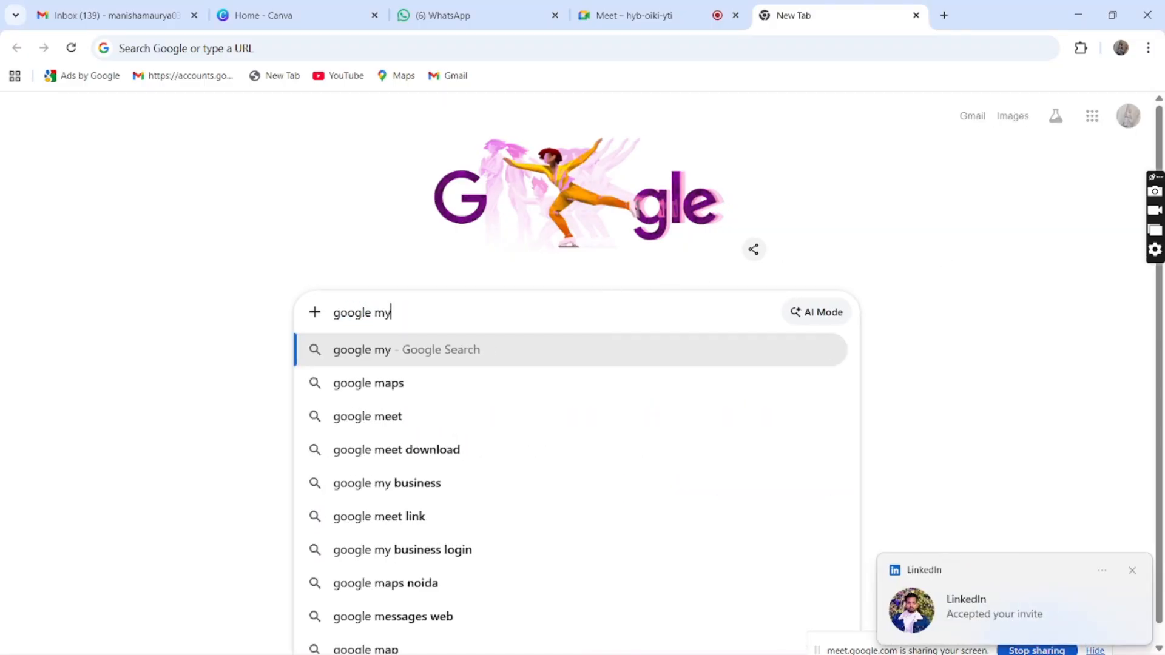
pyautogui.write(' business login')
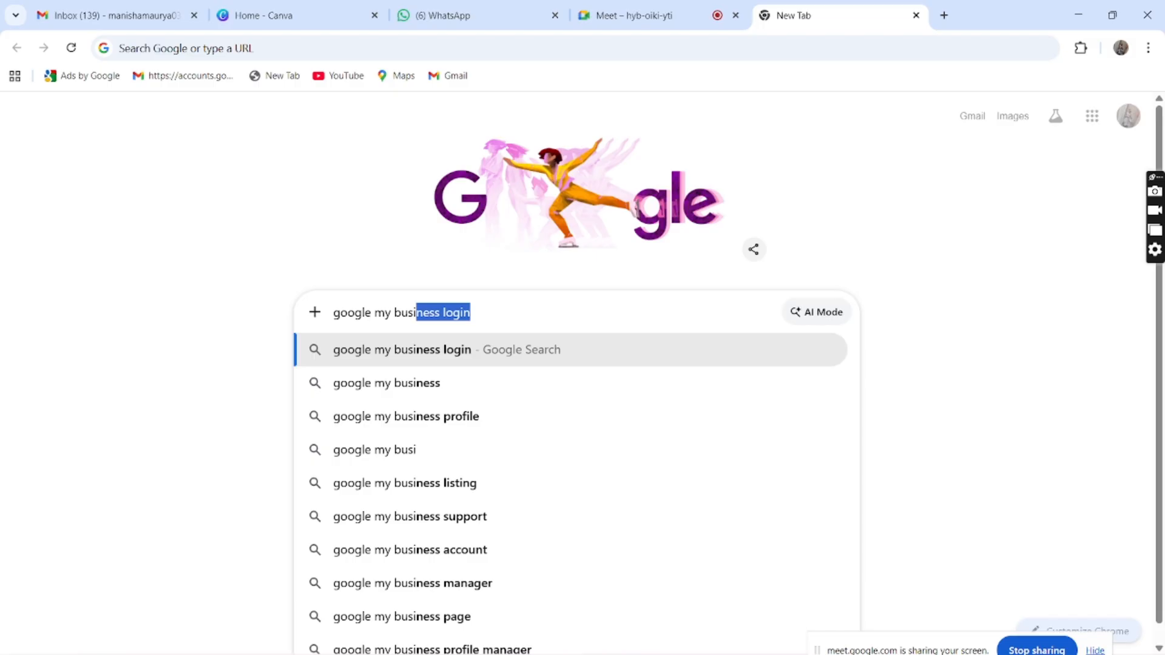
pyautogui.click(429, 383)
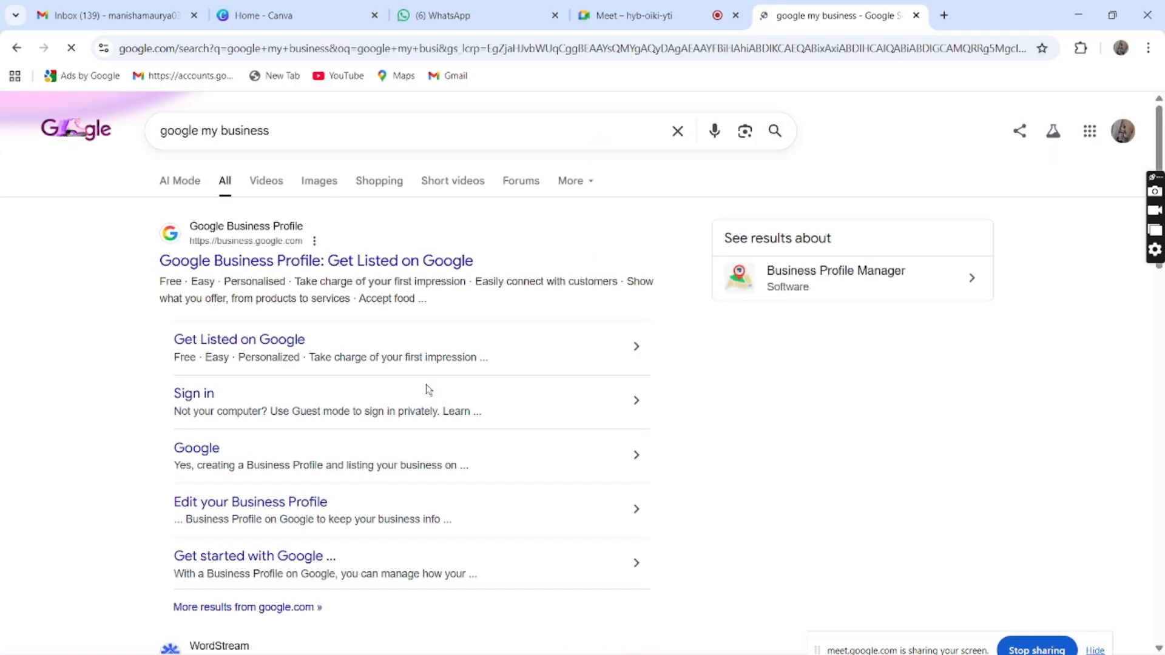
pyautogui.click(428, 387)
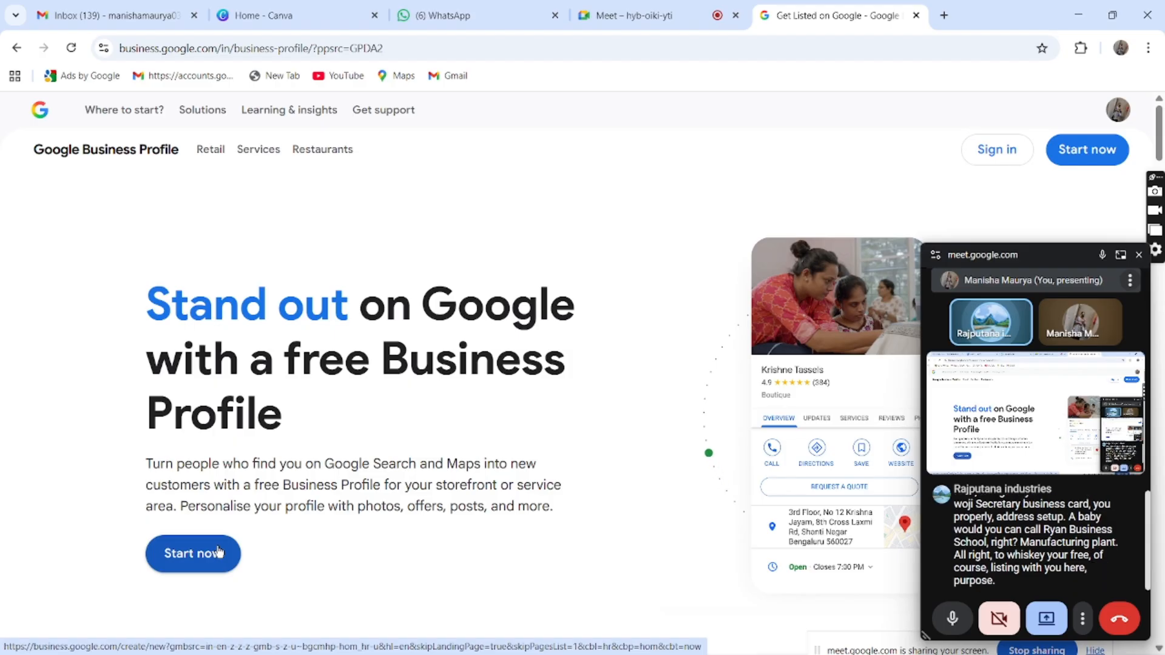
# Start a new business profile named 'cleanroom manufacturer'.
pyautogui.click(198, 555)
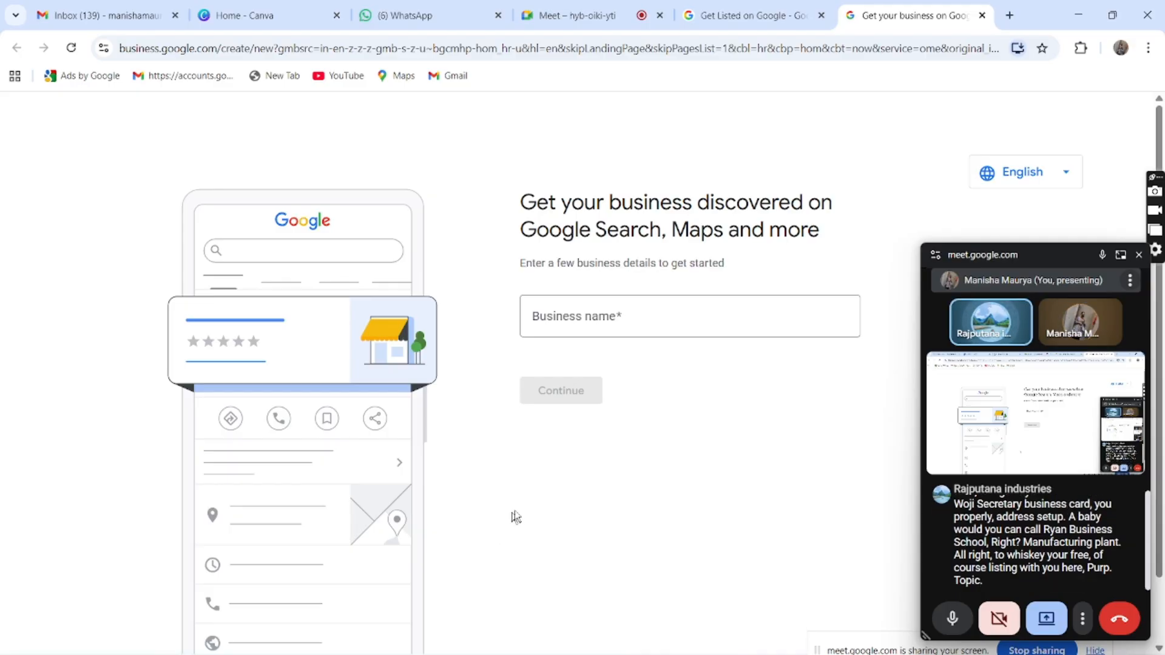
pyautogui.click(651, 315)
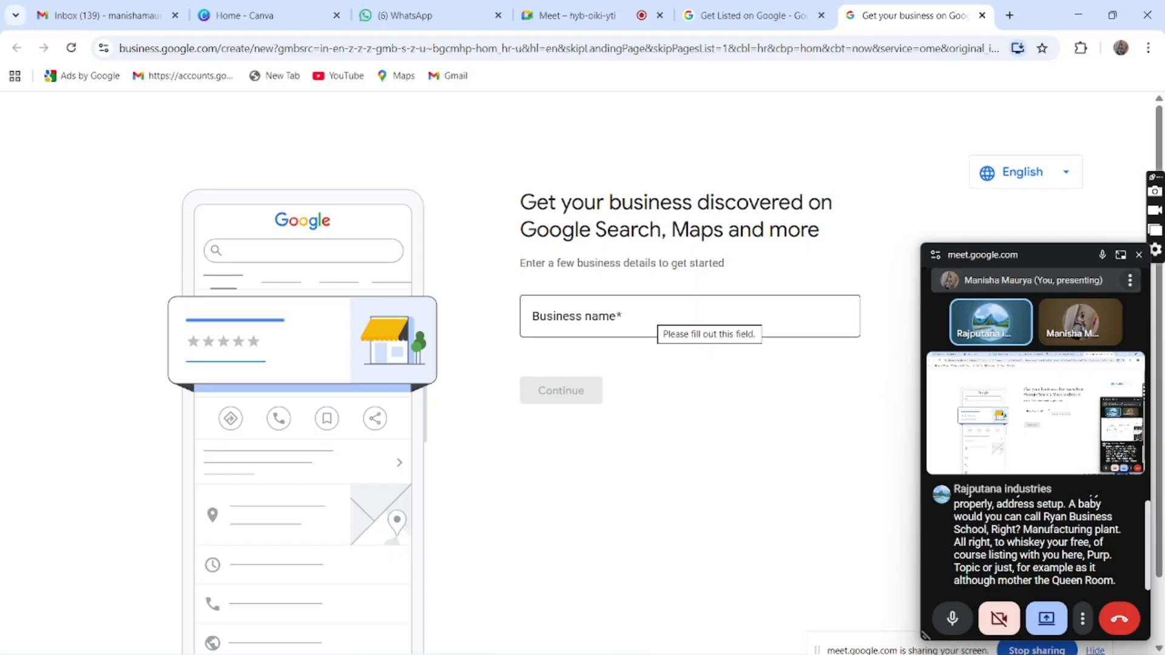
pyautogui.click(649, 315)
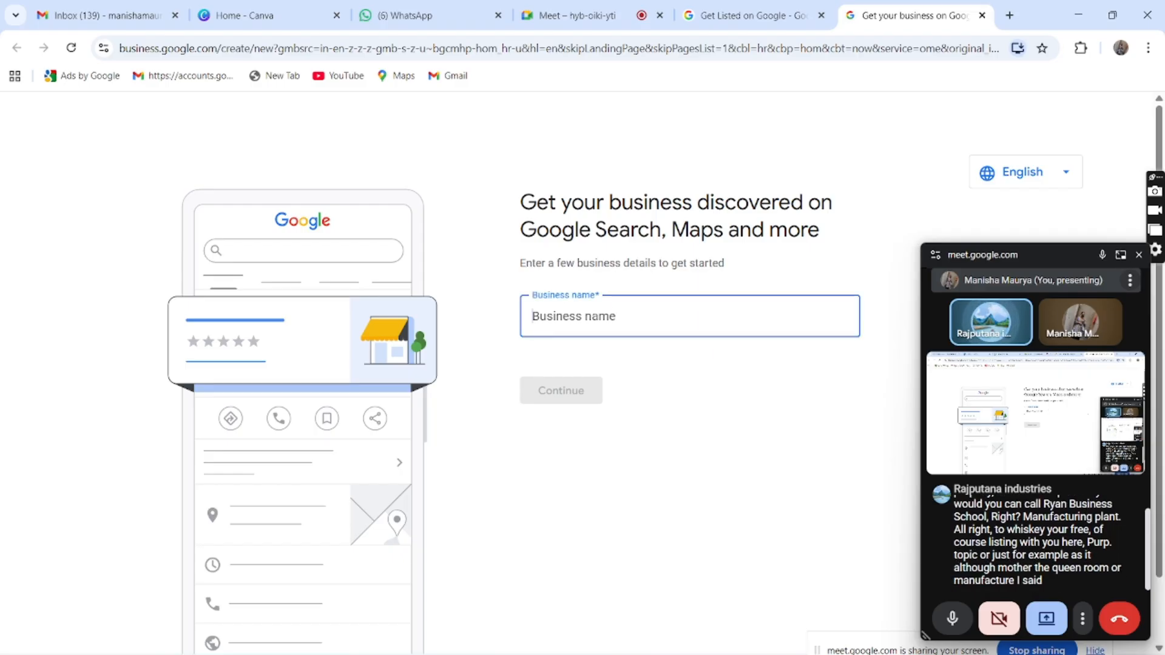
pyautogui.write('clean')
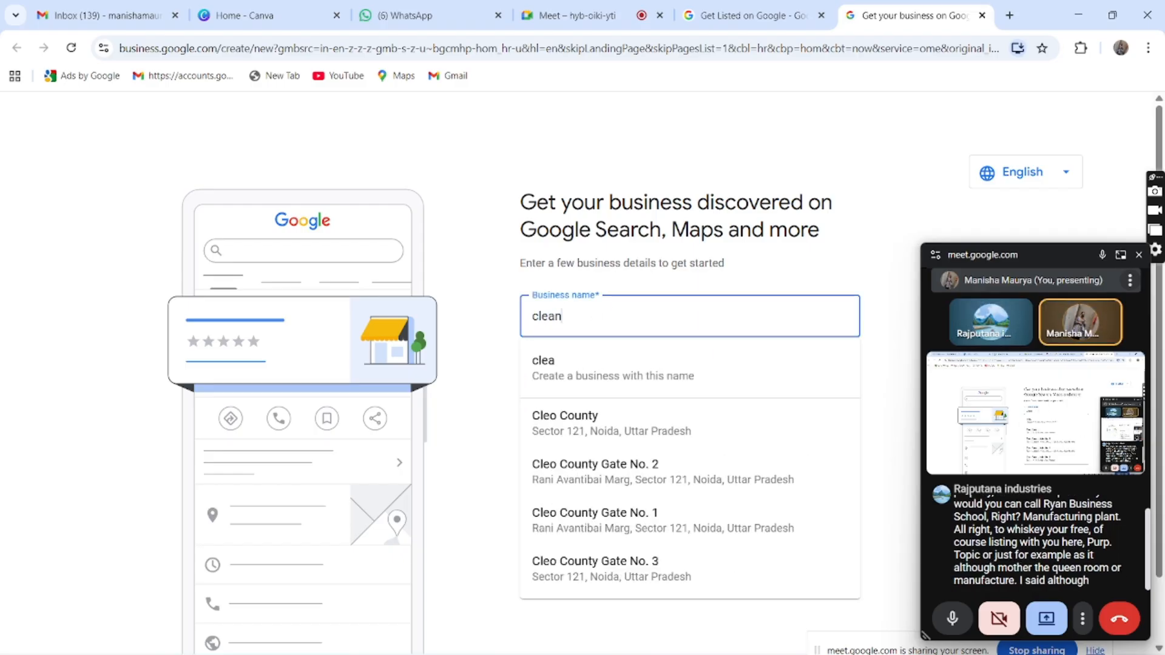
pyautogui.write('room ma')
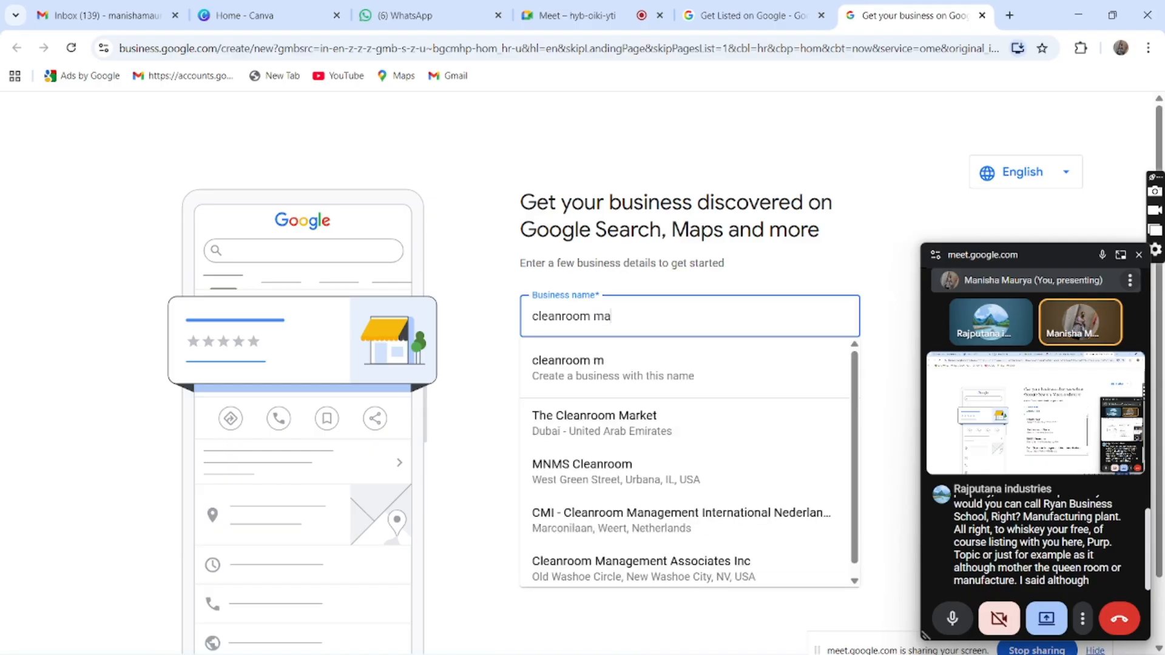
pyautogui.write('nufactu')
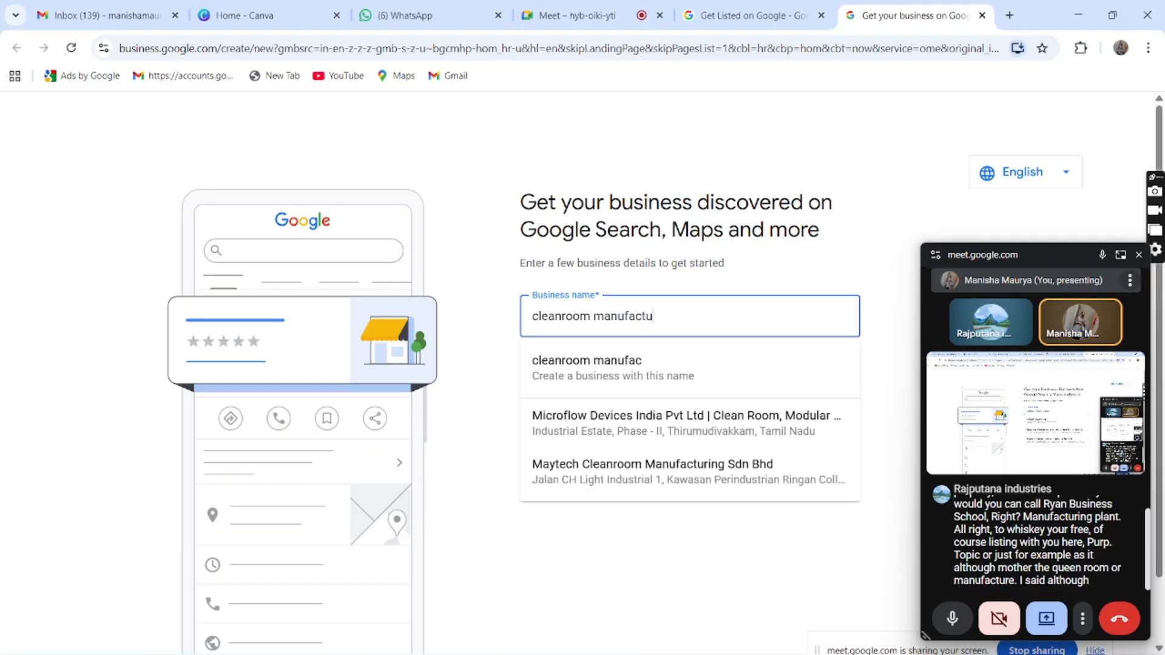
pyautogui.write('rer')
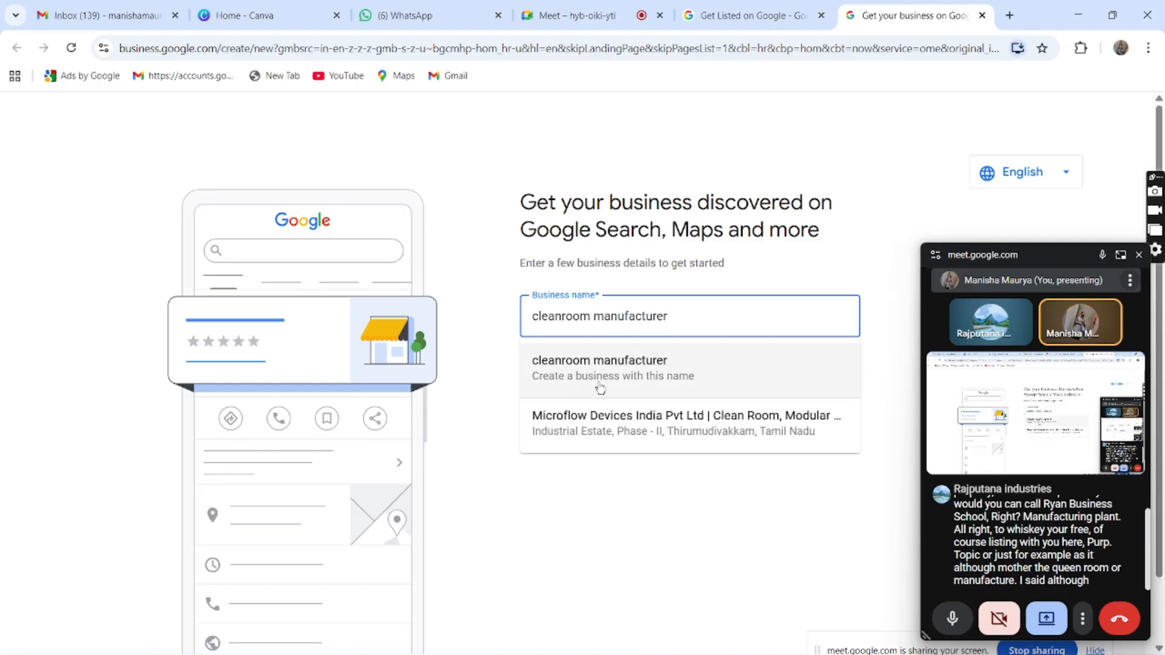
pyautogui.click(620, 374)
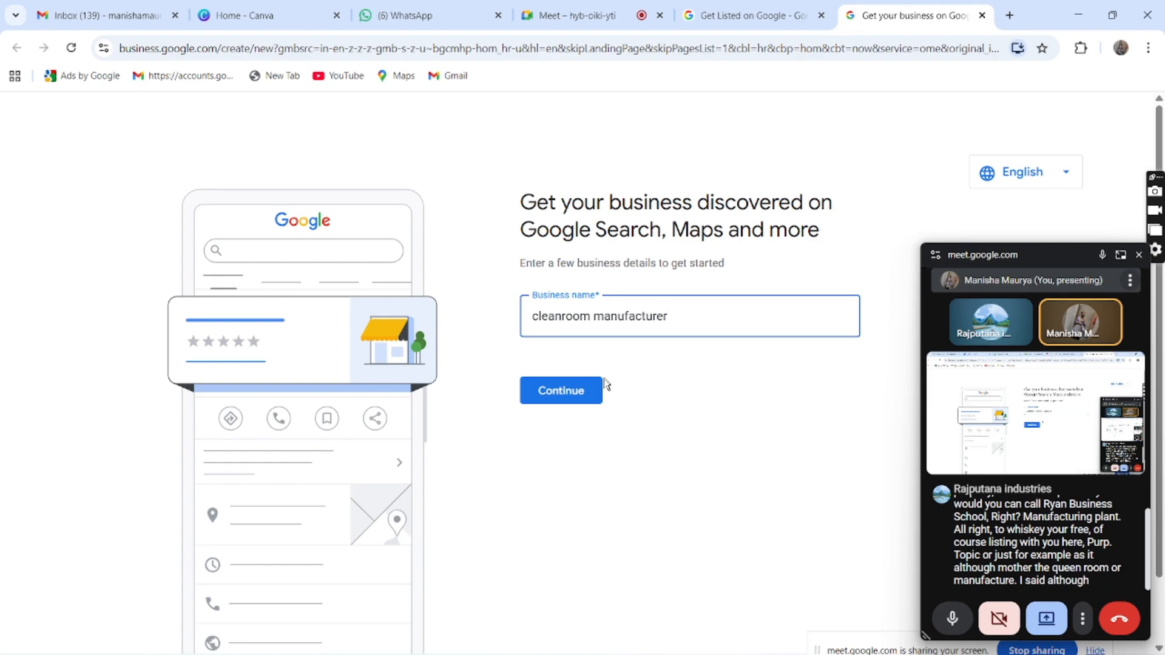
pyautogui.click(584, 399)
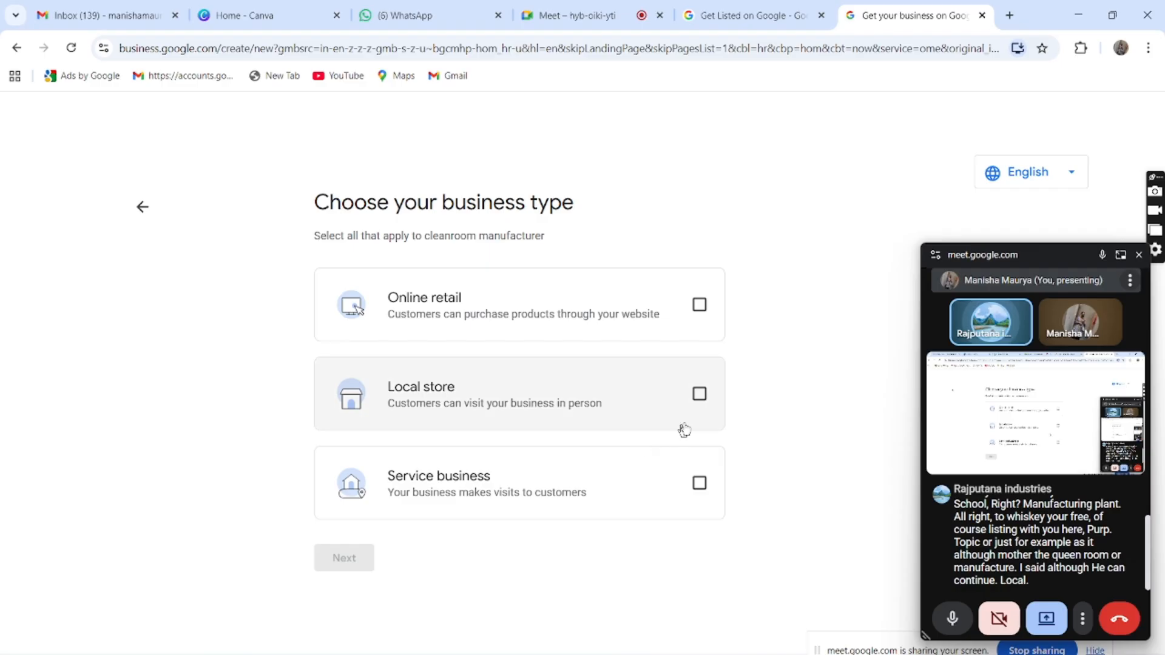
# Mark the business as Local store, Service business and Online retail.
pyautogui.click(699, 396)
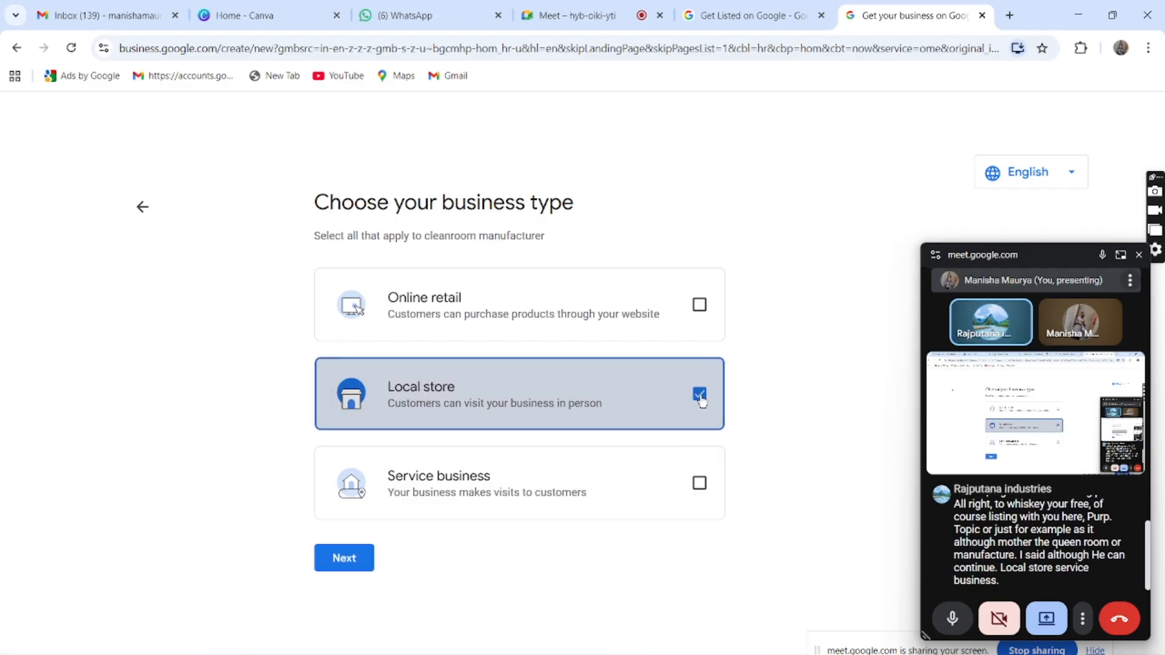
pyautogui.click(701, 484)
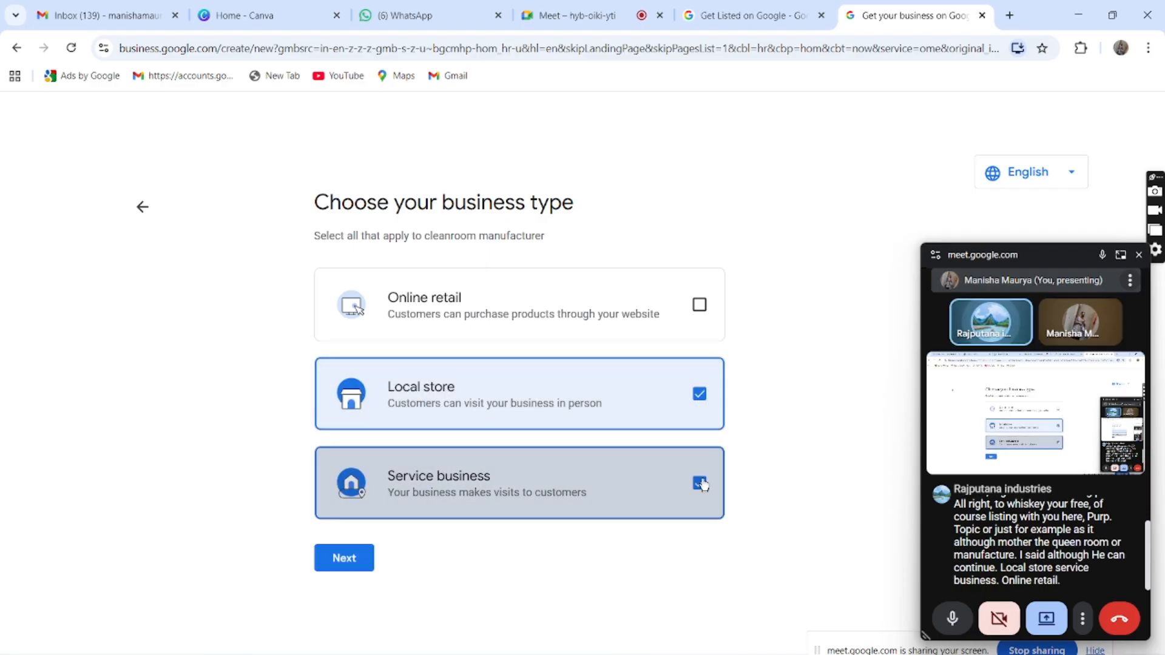
pyautogui.click(699, 305)
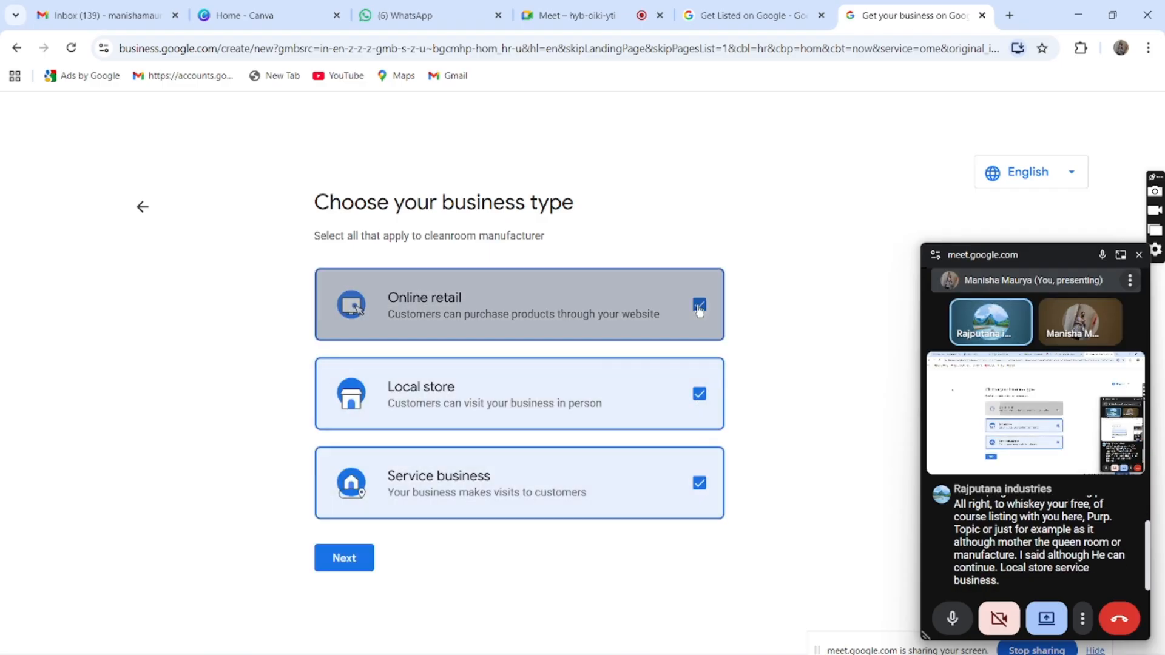
pyautogui.click(364, 553)
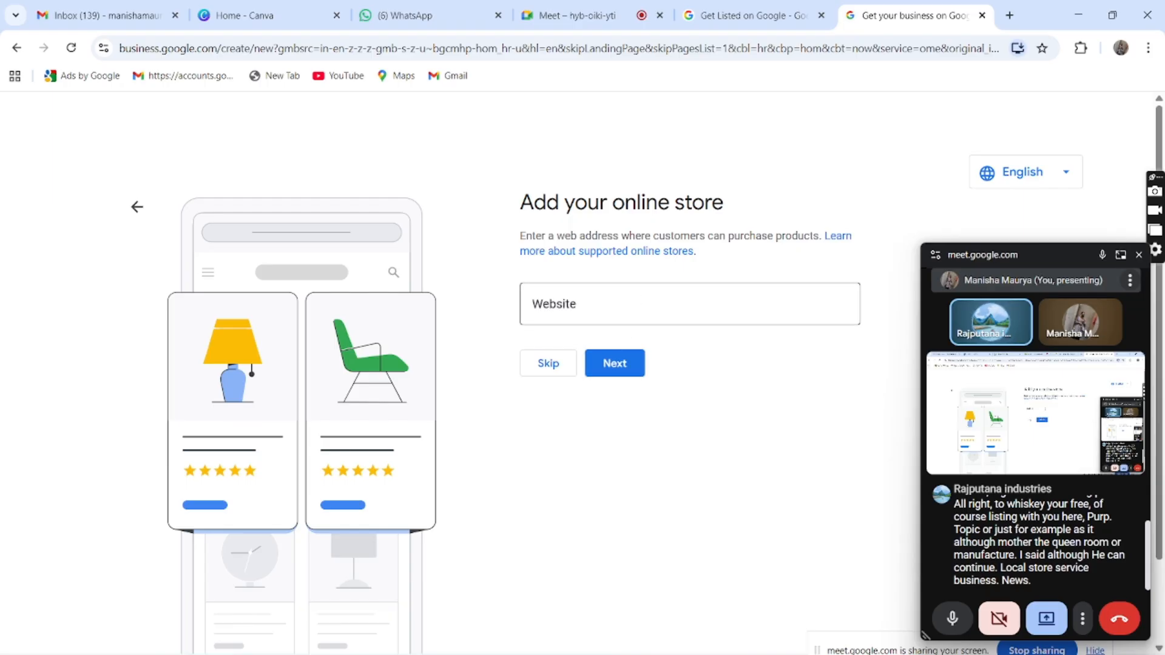
# Skip the online store website and set the business category to Manufacturer.
pyautogui.click(554, 366)
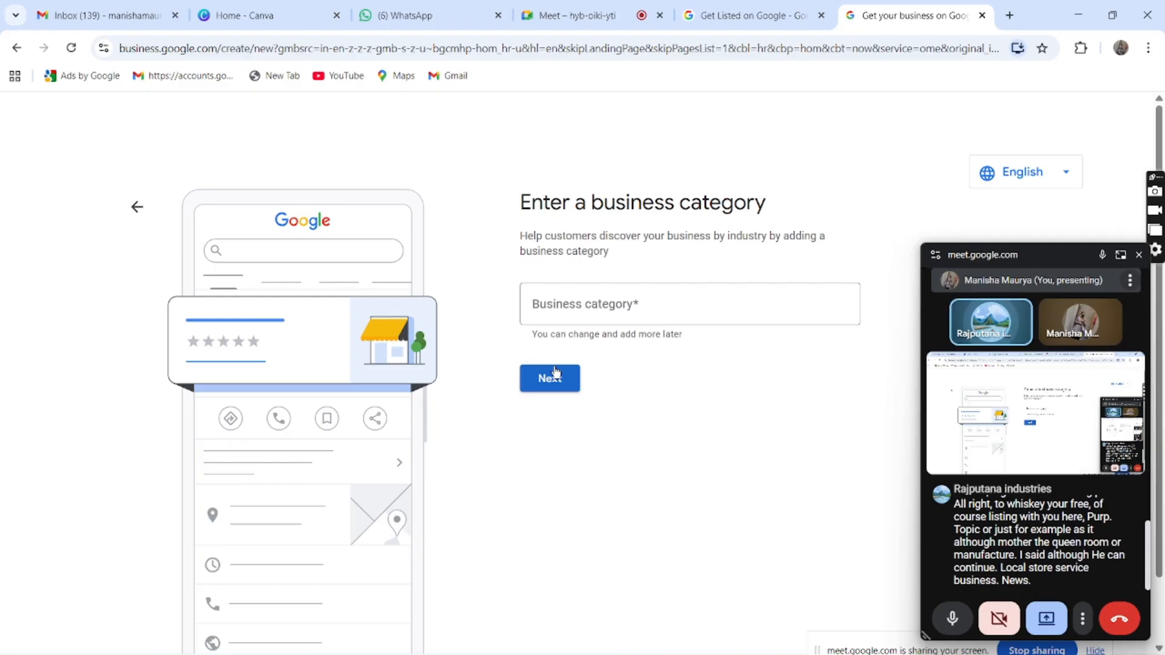
pyautogui.click(1139, 255)
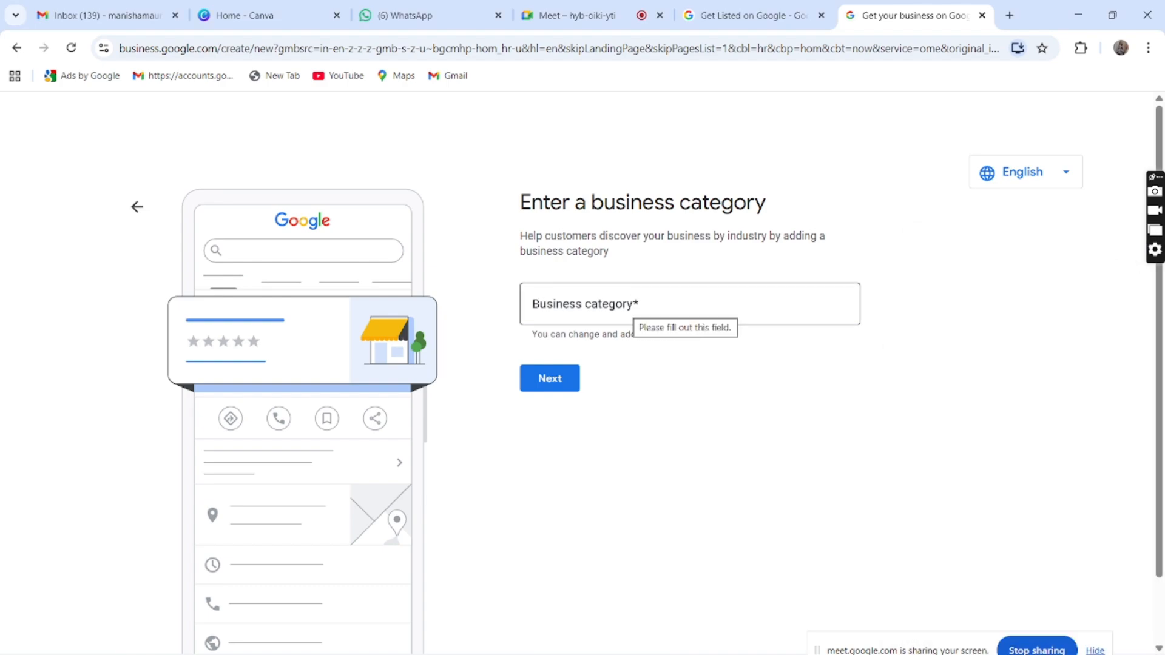
pyautogui.click(632, 305)
pyautogui.write('man')
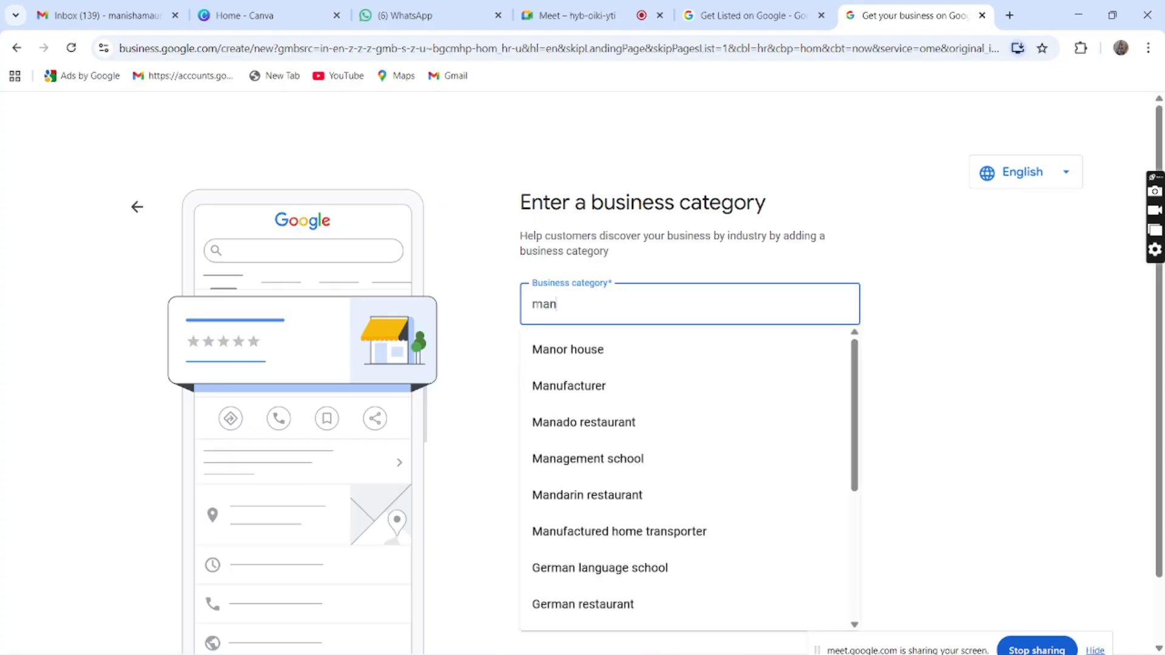
pyautogui.write('ufacturing')
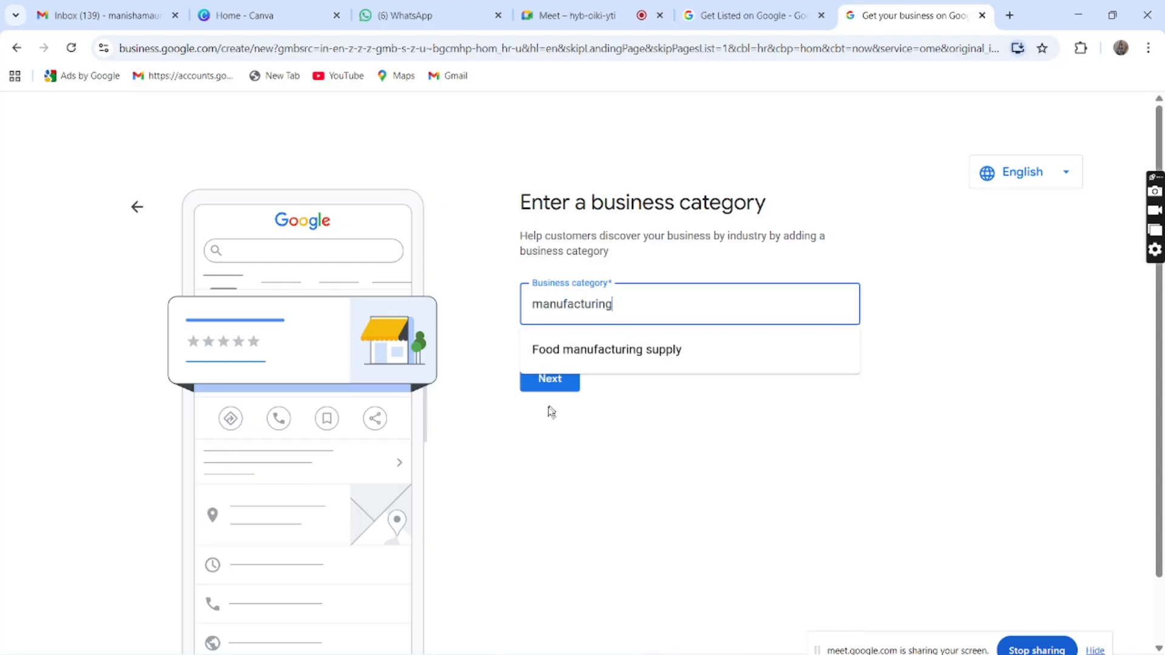
pyautogui.click(553, 387)
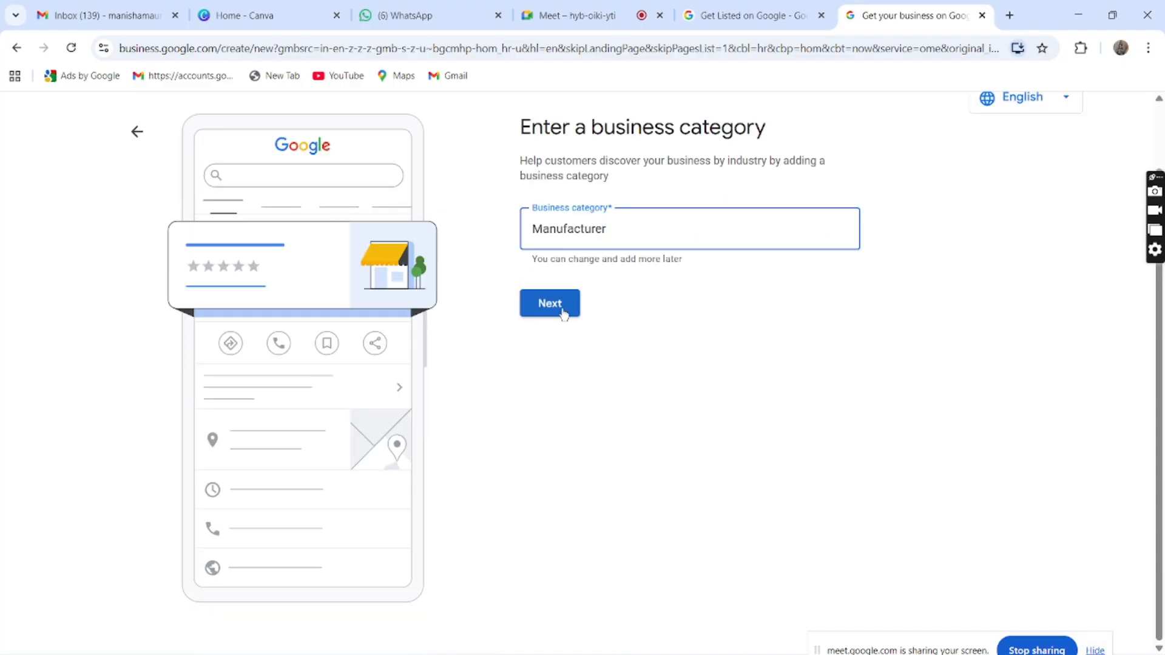
pyautogui.click(562, 308)
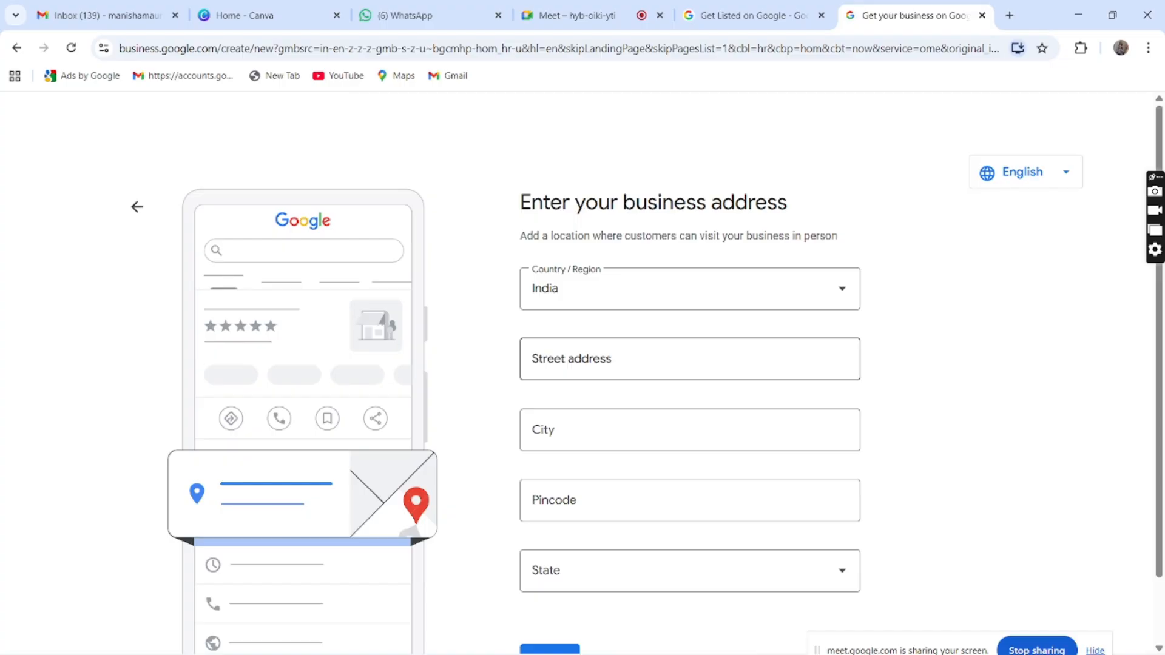
# Set the address state to Uttar Pradesh and decline the suggested listings with 'None of these'.
pyautogui.click(617, 363)
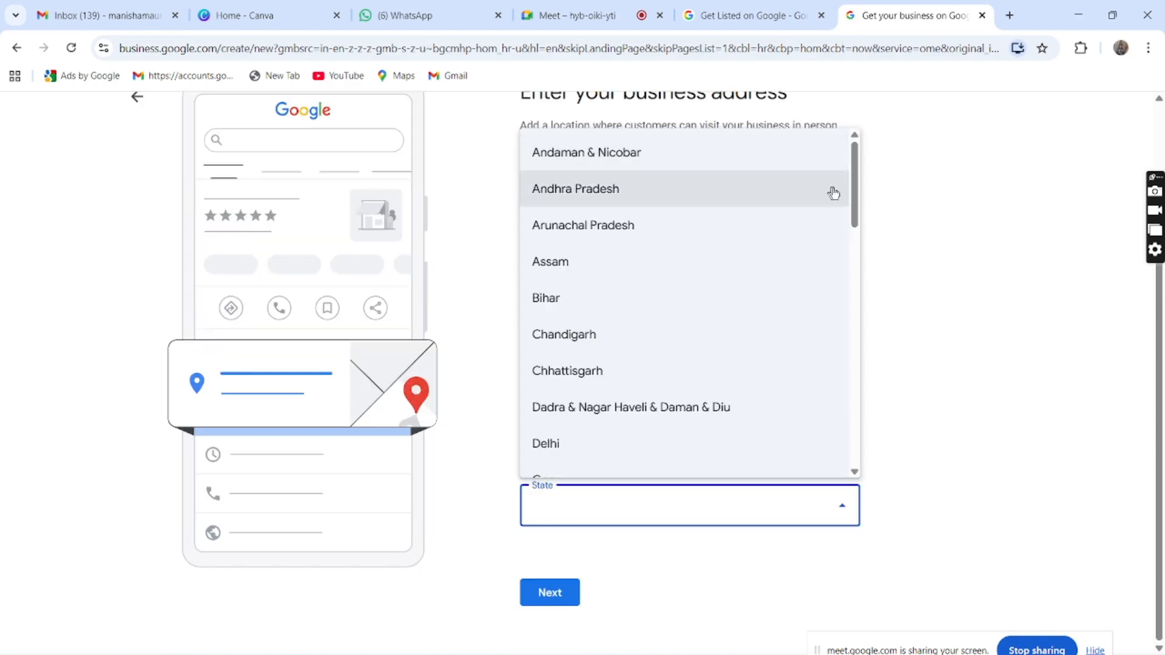
pyautogui.moveTo(852, 189); pyautogui.dragTo(877, 436)
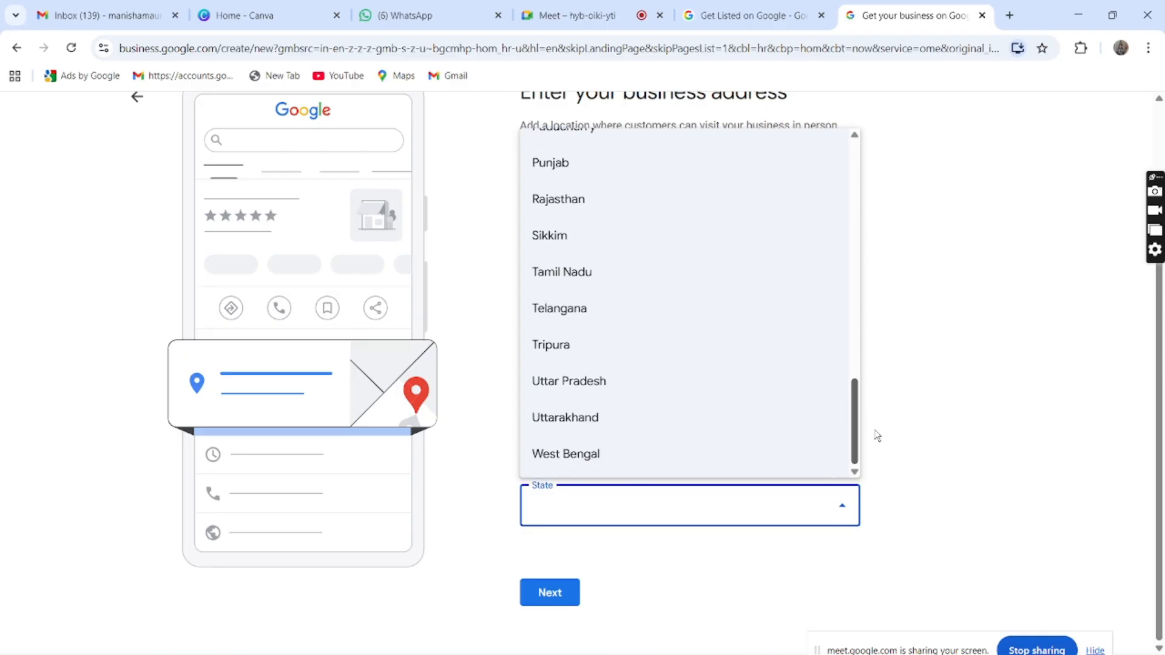
pyautogui.click(757, 386)
pyautogui.click(544, 607)
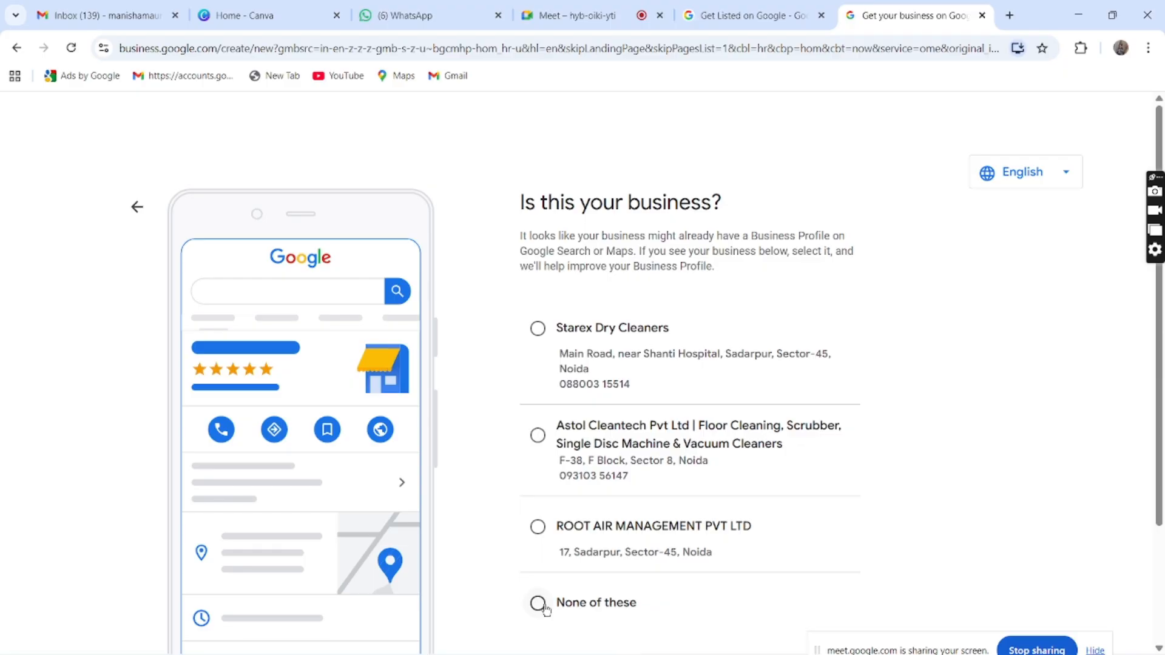
pyautogui.click(544, 608)
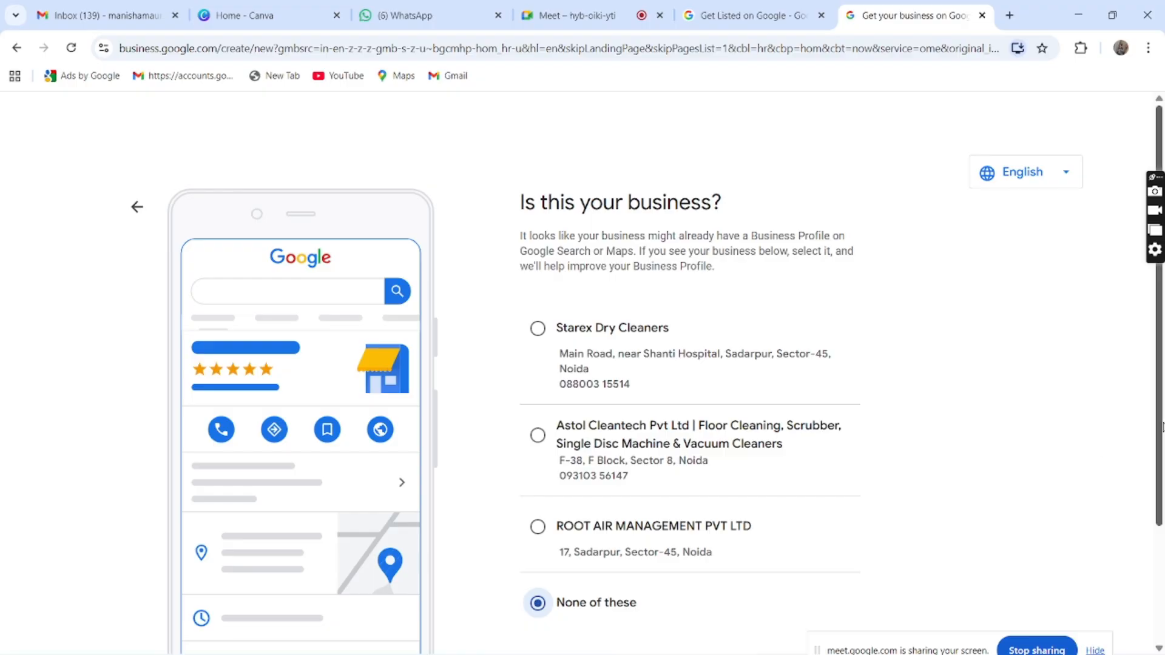
pyautogui.scroll(-2, 1163, 427)
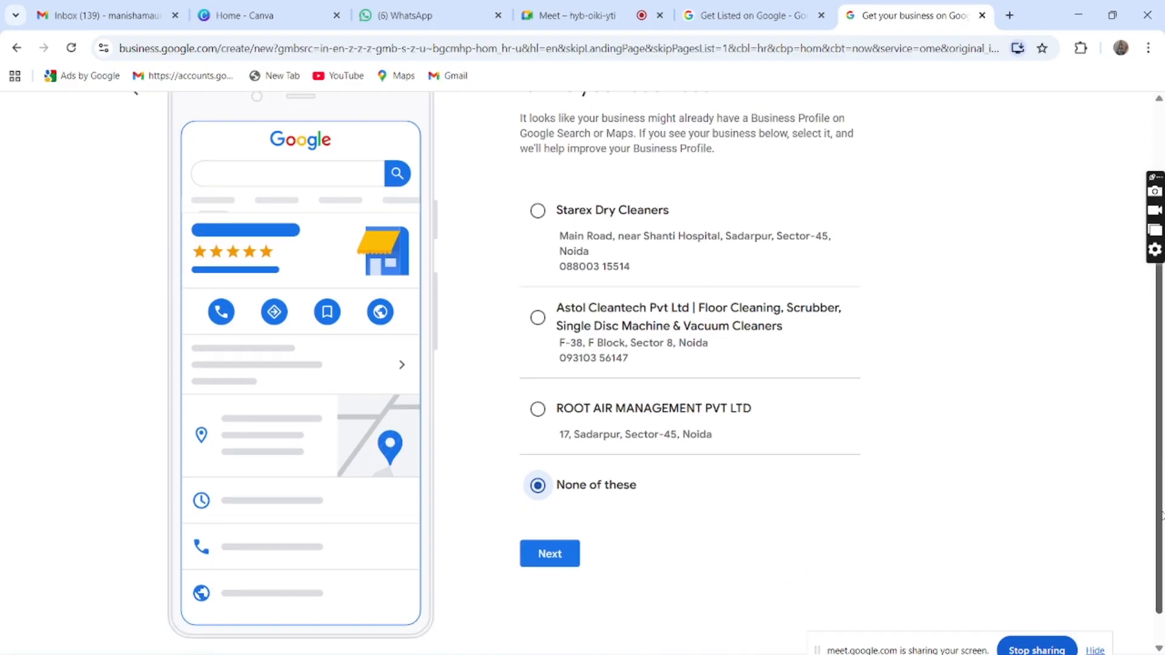
pyautogui.click(570, 556)
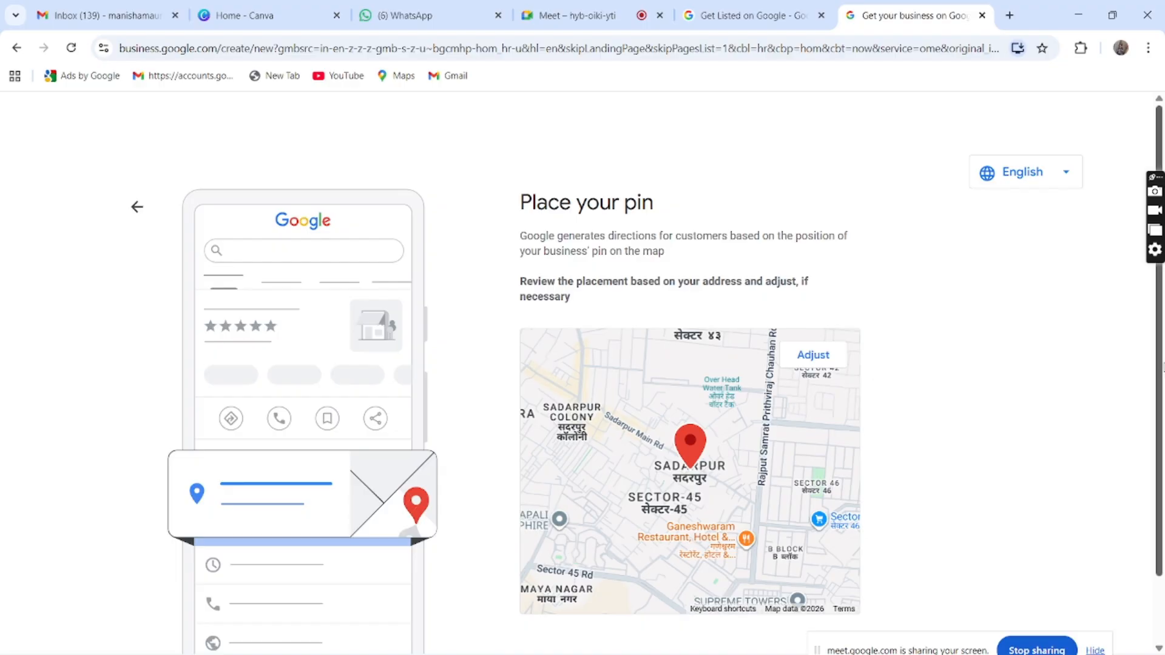
# Confirm the map pin and enter the business contact phone number.
pyautogui.scroll(-2, 1155, 364)
pyautogui.click(554, 594)
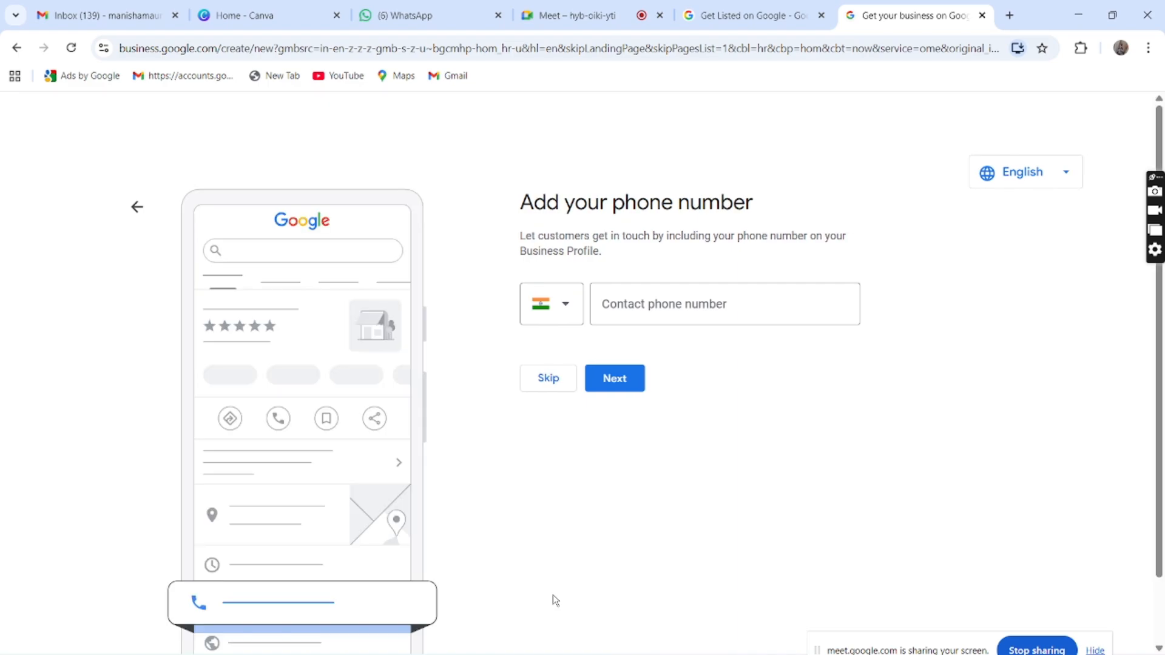
pyautogui.click(686, 305)
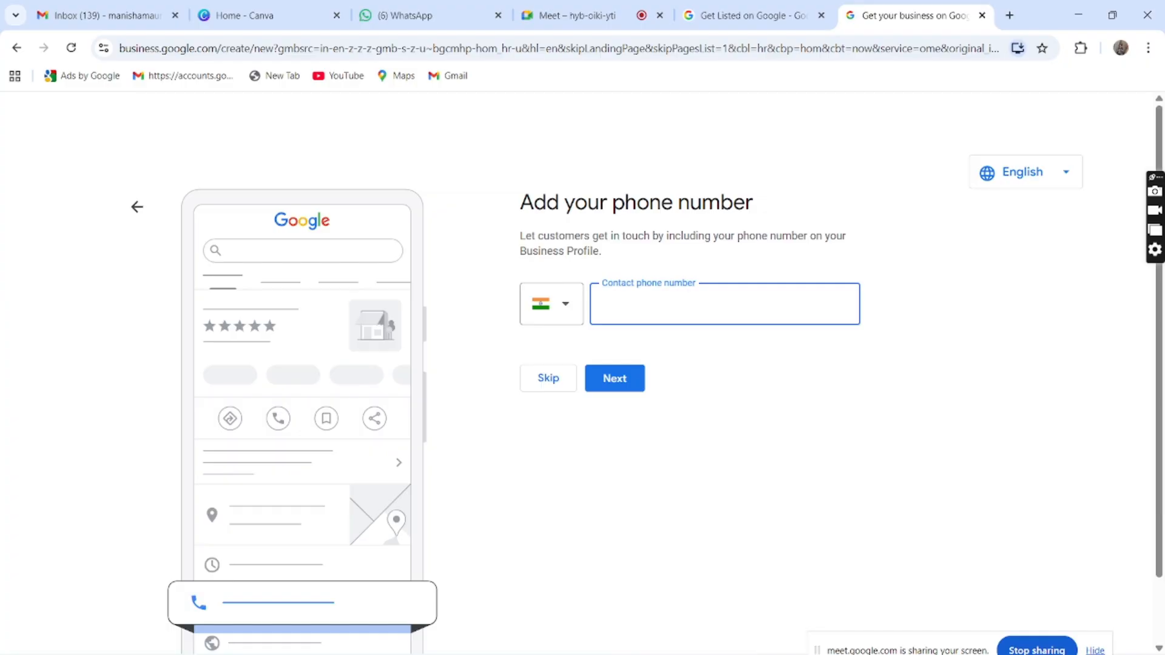
pyautogui.click(614, 378)
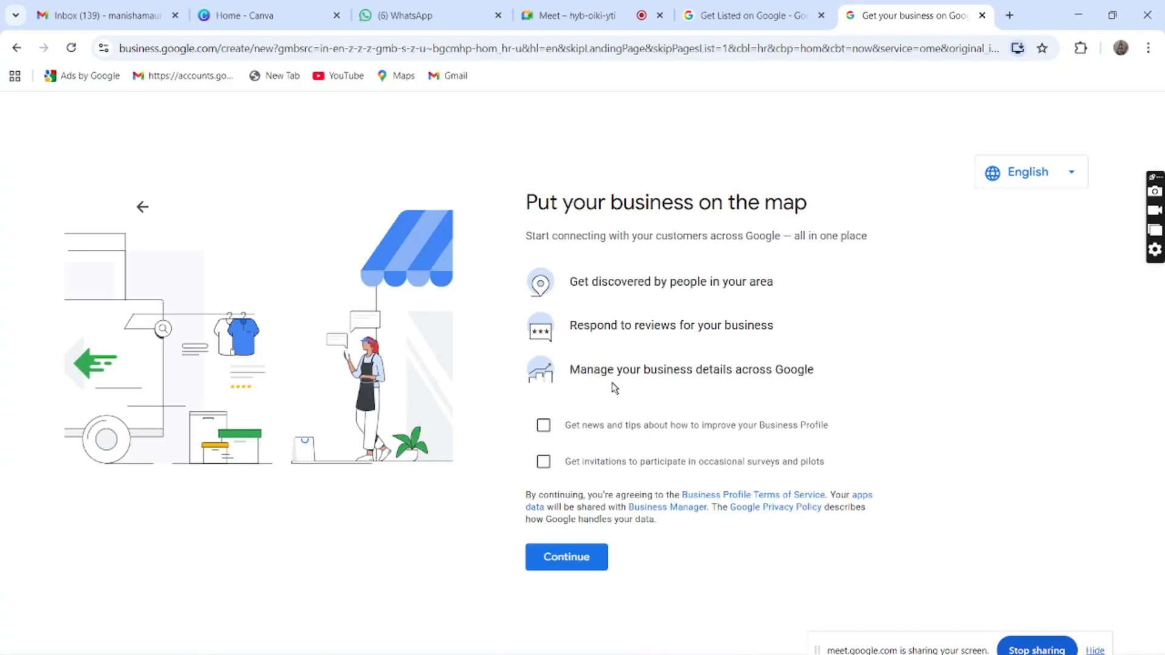
# Opt in to news/tips and survey invitations, then accept the terms to create the profile.
pyautogui.click(544, 425)
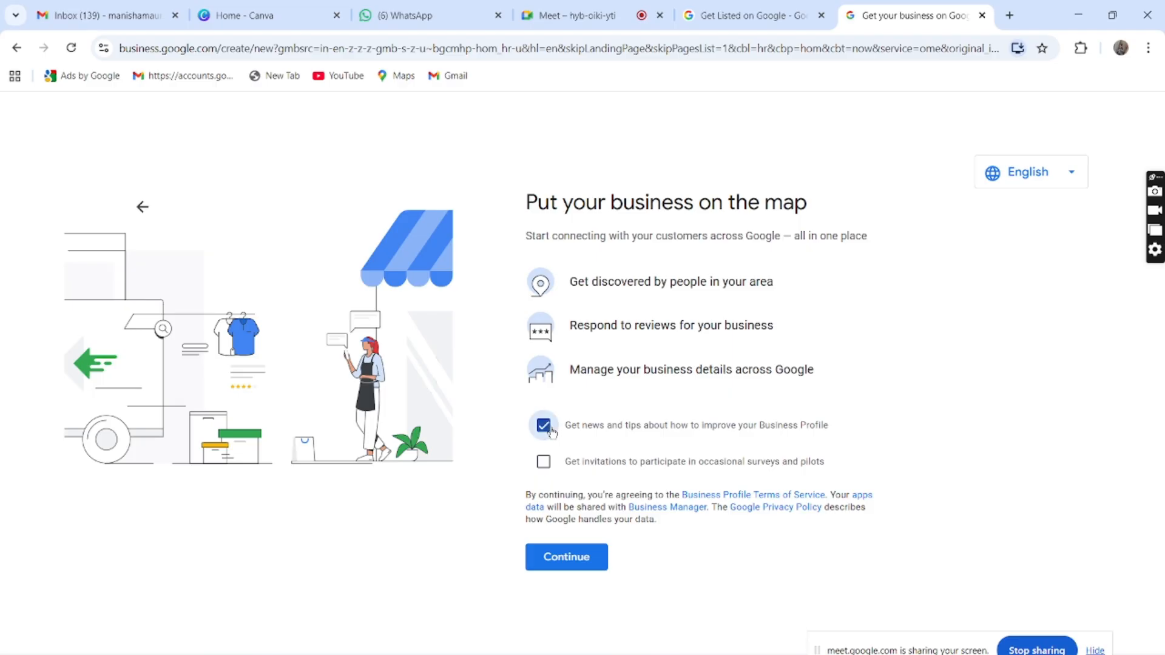
pyautogui.click(544, 462)
pyautogui.click(563, 552)
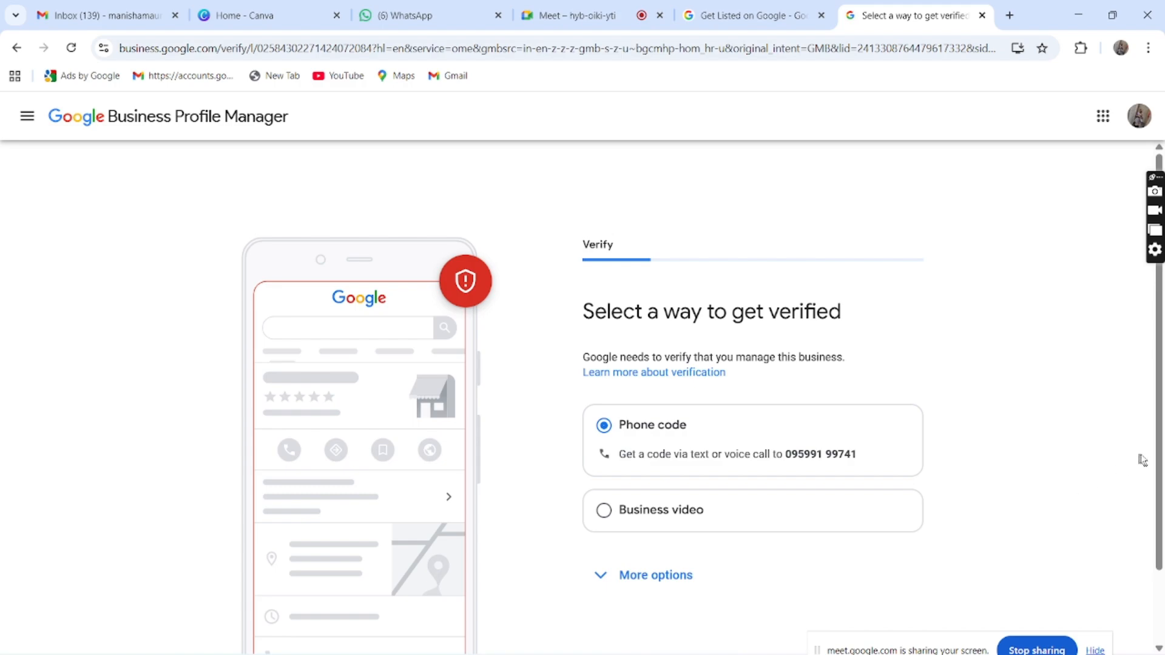
# Verify the business with the 6-digit phone code received by text message.
pyautogui.moveTo(1159, 455); pyautogui.dragTo(1158, 522)
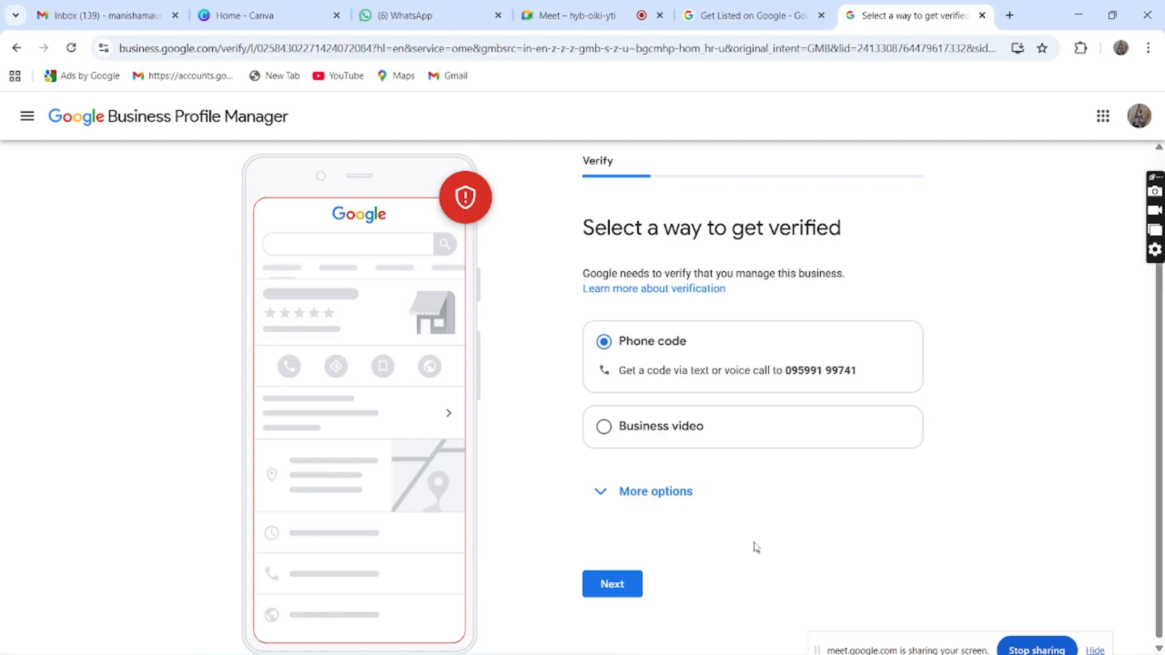
pyautogui.click(614, 592)
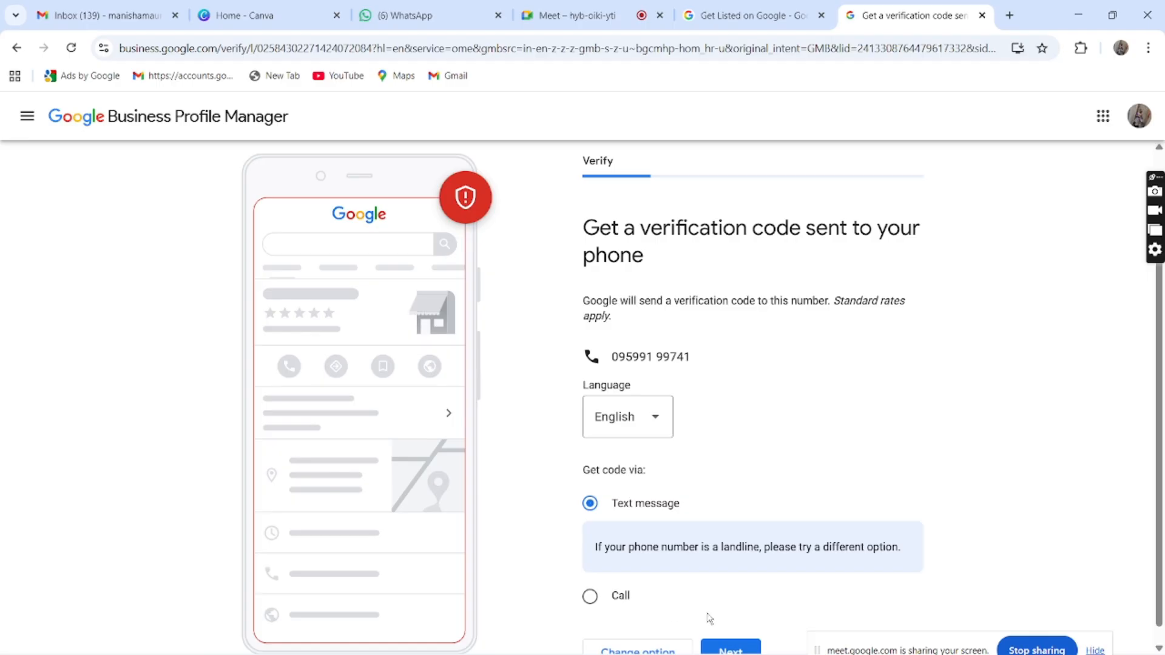
pyautogui.click(739, 648)
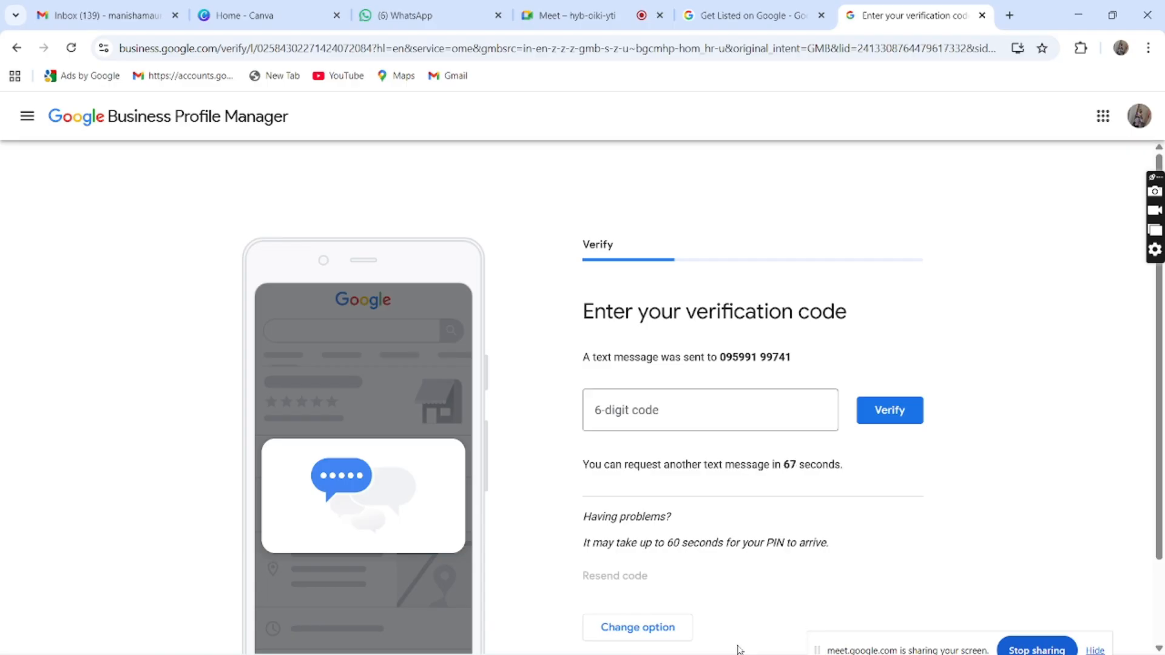
pyautogui.click(710, 411)
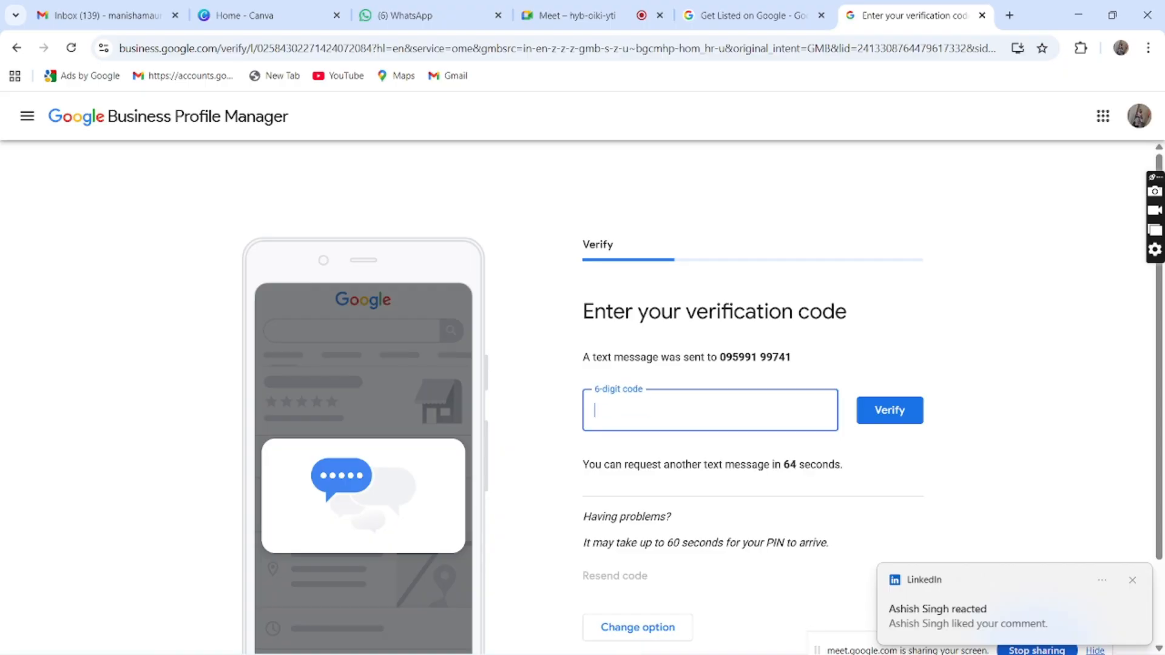
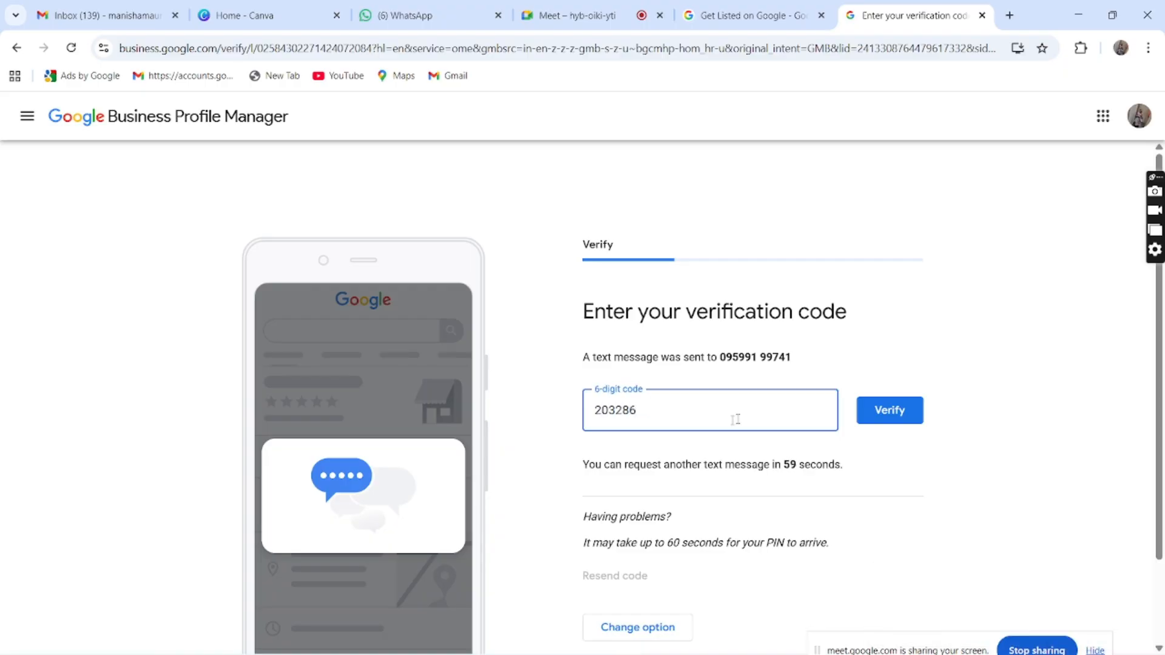
pyautogui.click(880, 424)
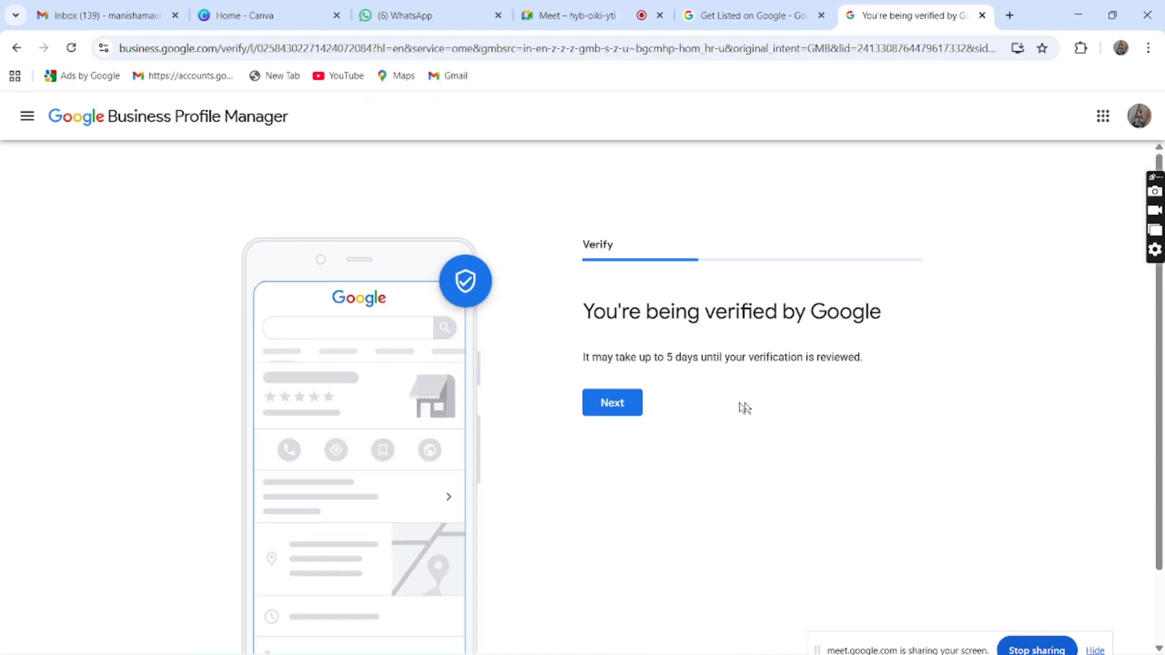
pyautogui.click(614, 403)
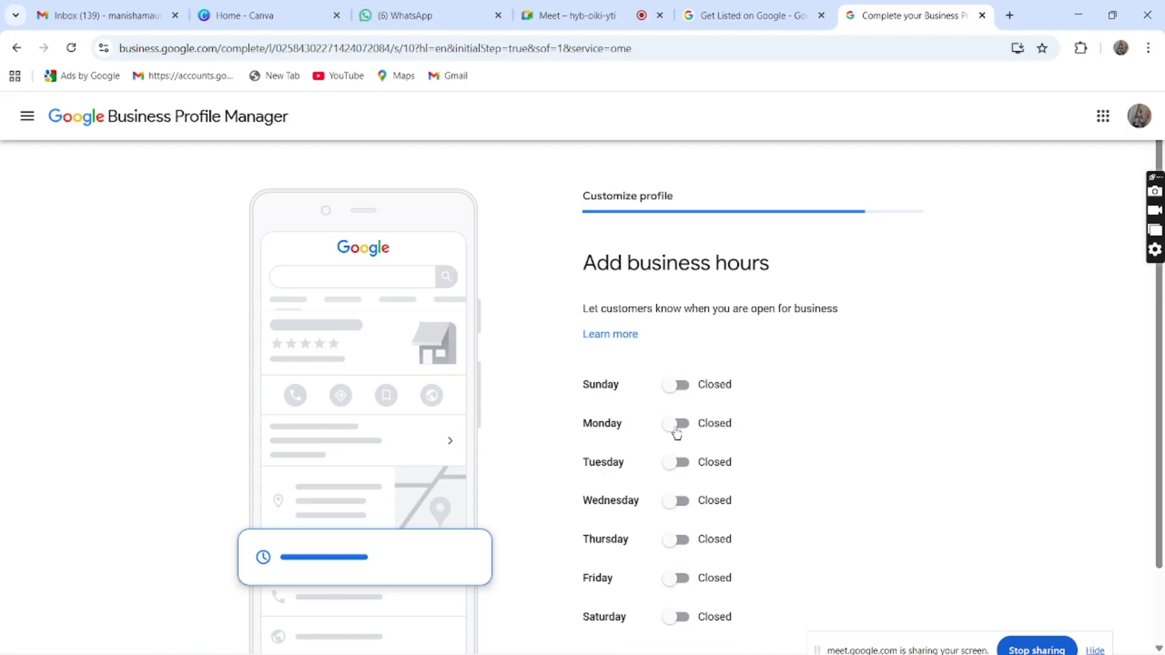
# Open Monday and set Monday and Tuesday hours to 10:00 AM–6:00 PM.
pyautogui.click(676, 431)
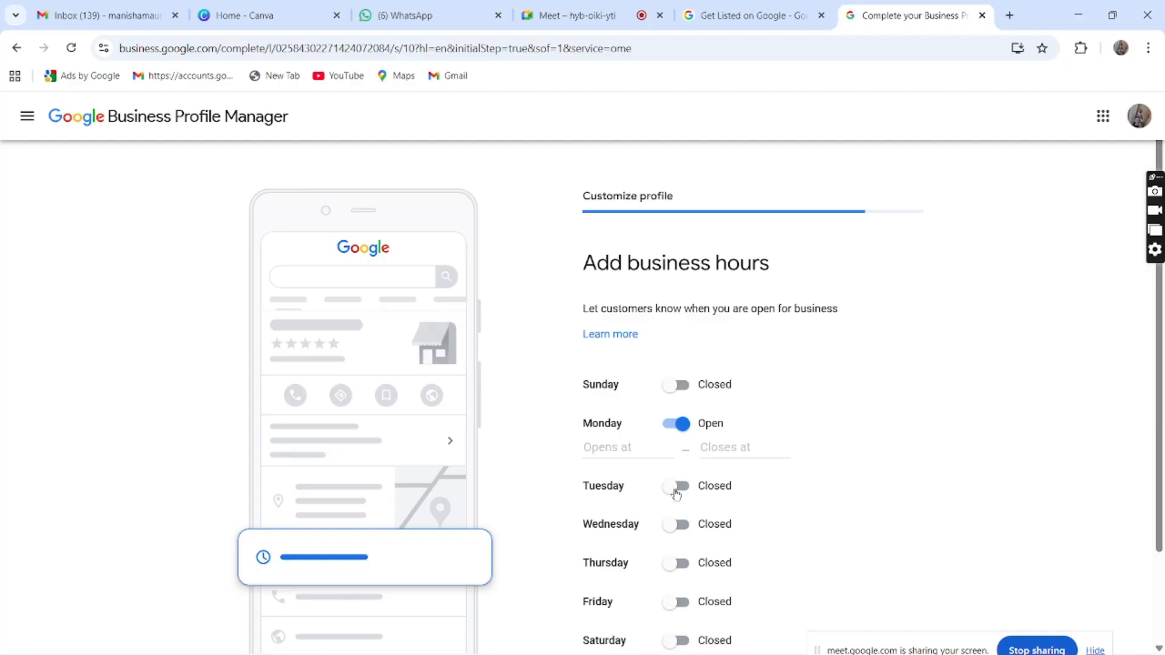
pyautogui.click(610, 448)
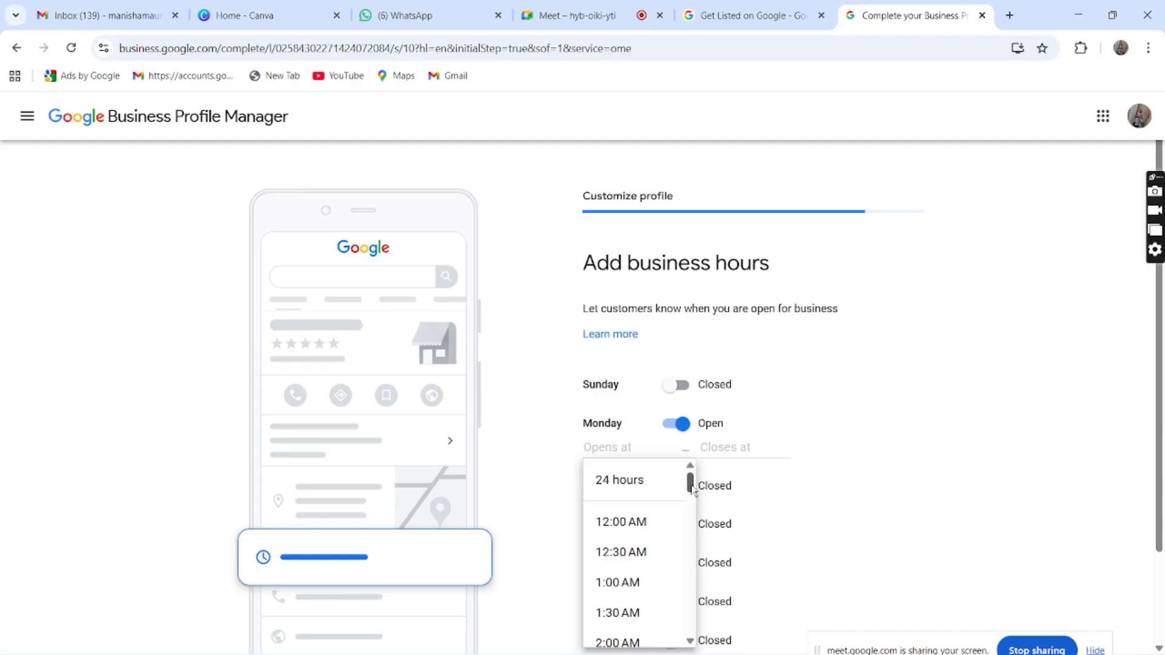
pyautogui.moveTo(691, 486); pyautogui.dragTo(691, 504)
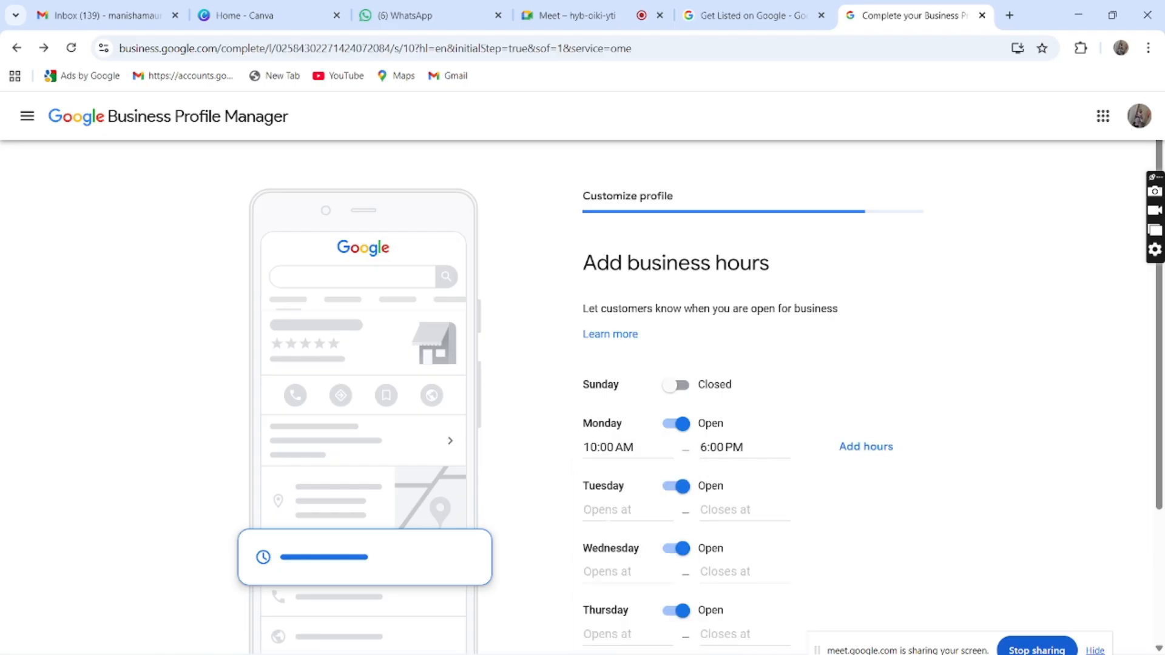
pyautogui.click(609, 511)
pyautogui.write('10')
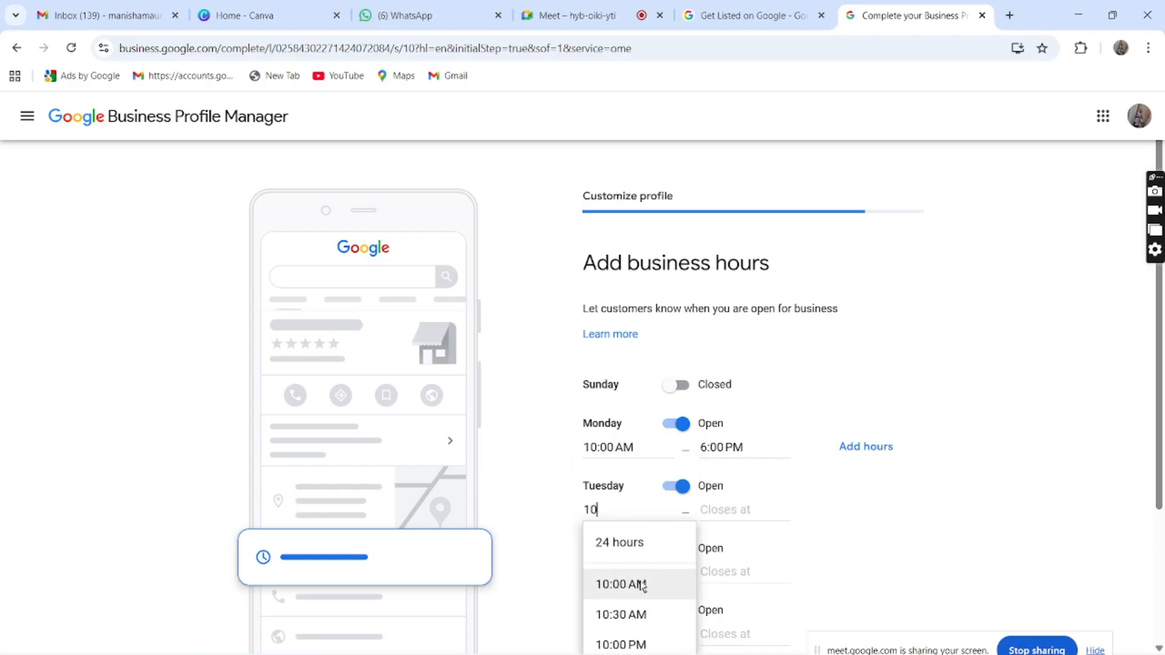
pyautogui.click(621, 584)
pyautogui.press('Tab')
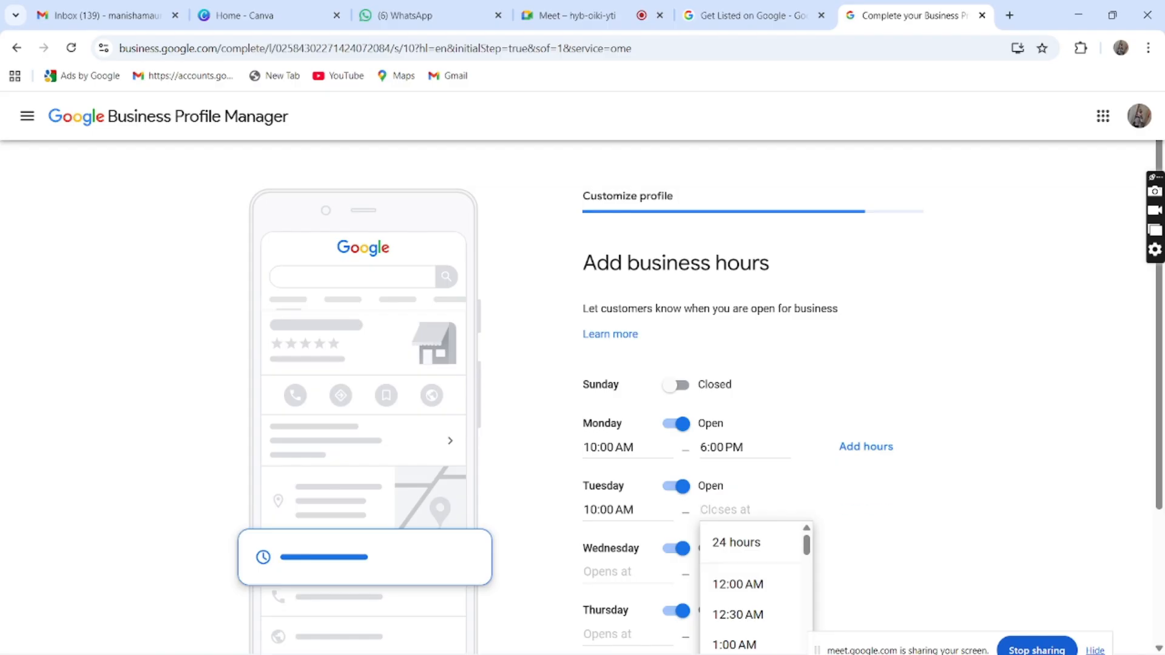
pyautogui.write('6')
pyautogui.click(758, 644)
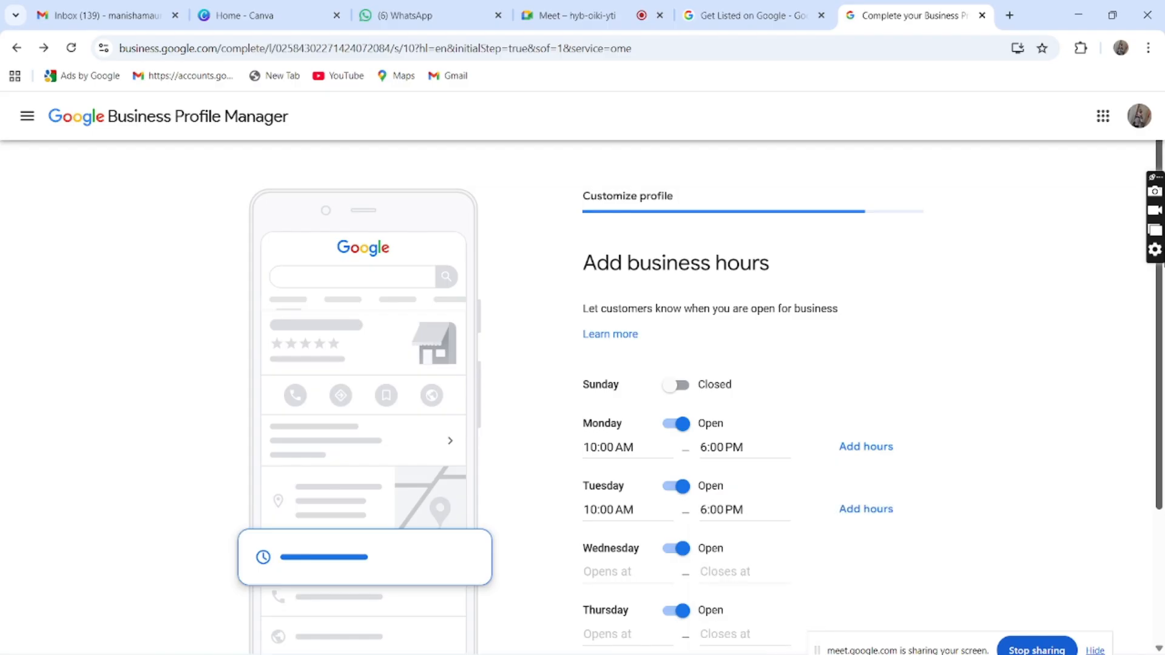
# Set Wednesday to open at 10:00 AM and close at 6 PM.
pyautogui.scroll(-3, 1162, 440)
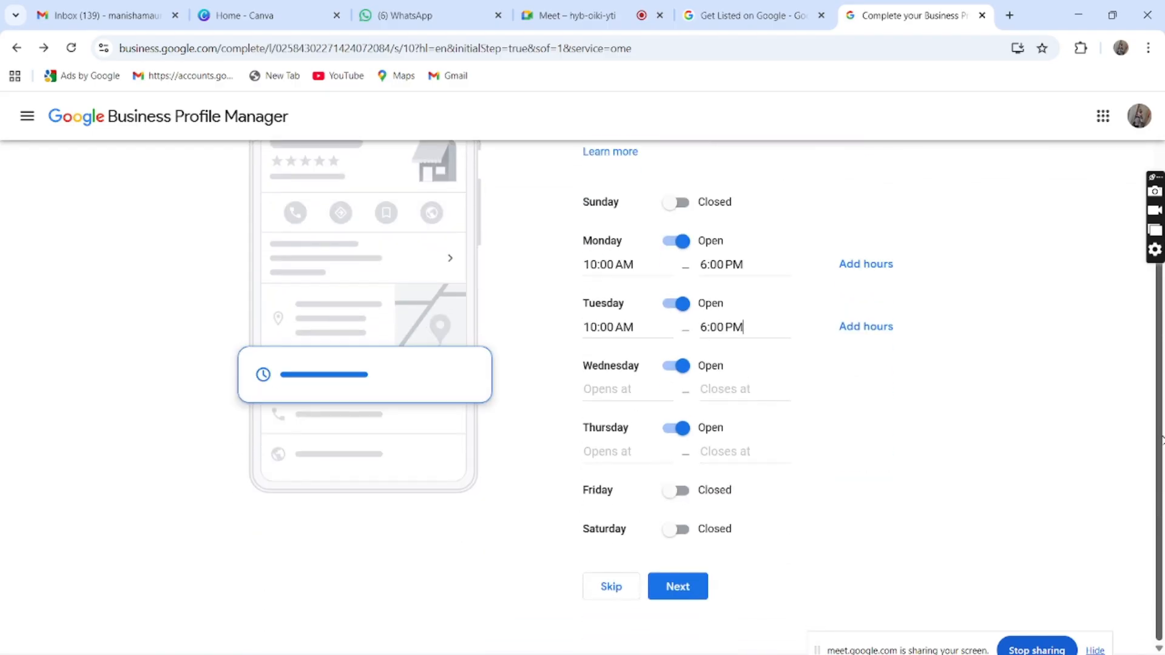
pyautogui.click(628, 390)
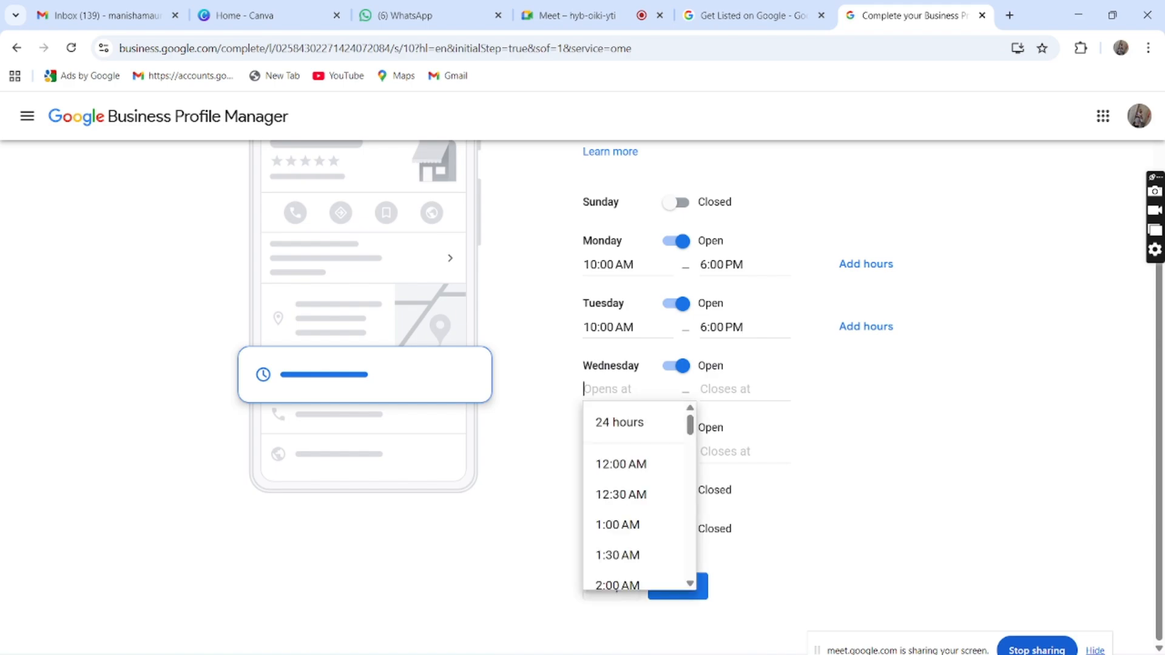
pyautogui.write('10')
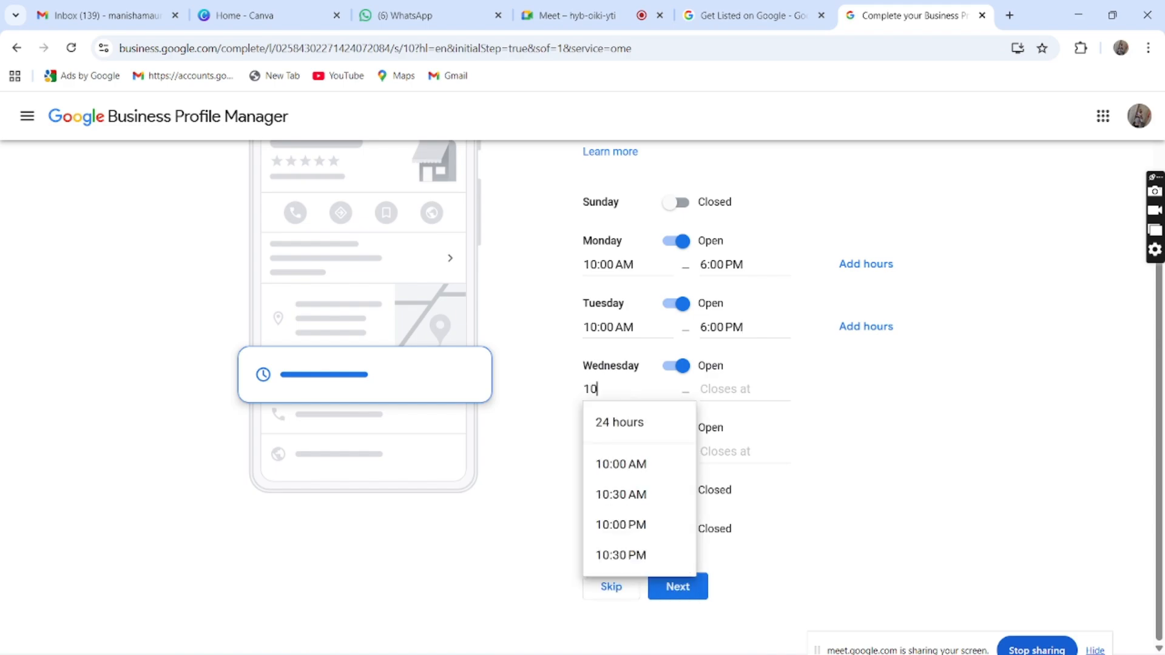
pyautogui.click(631, 464)
pyautogui.click(704, 390)
pyautogui.write('6')
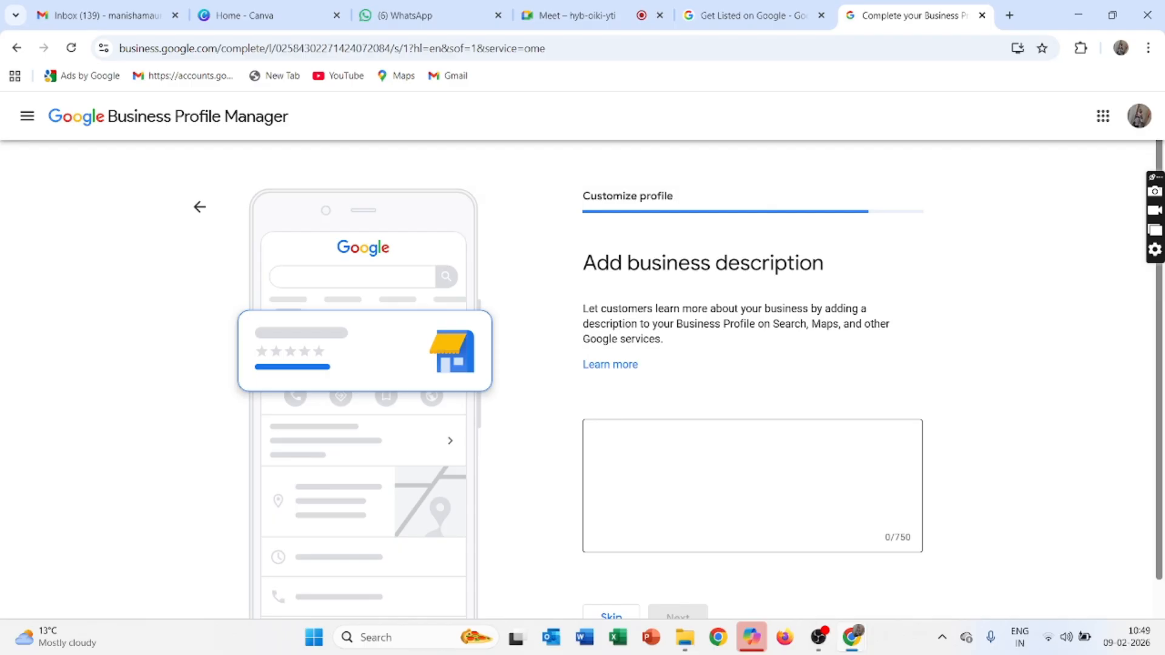
# Upload Search Engine Optimization.jpg from Downloads as the storefront photo.
pyautogui.click(752, 485)
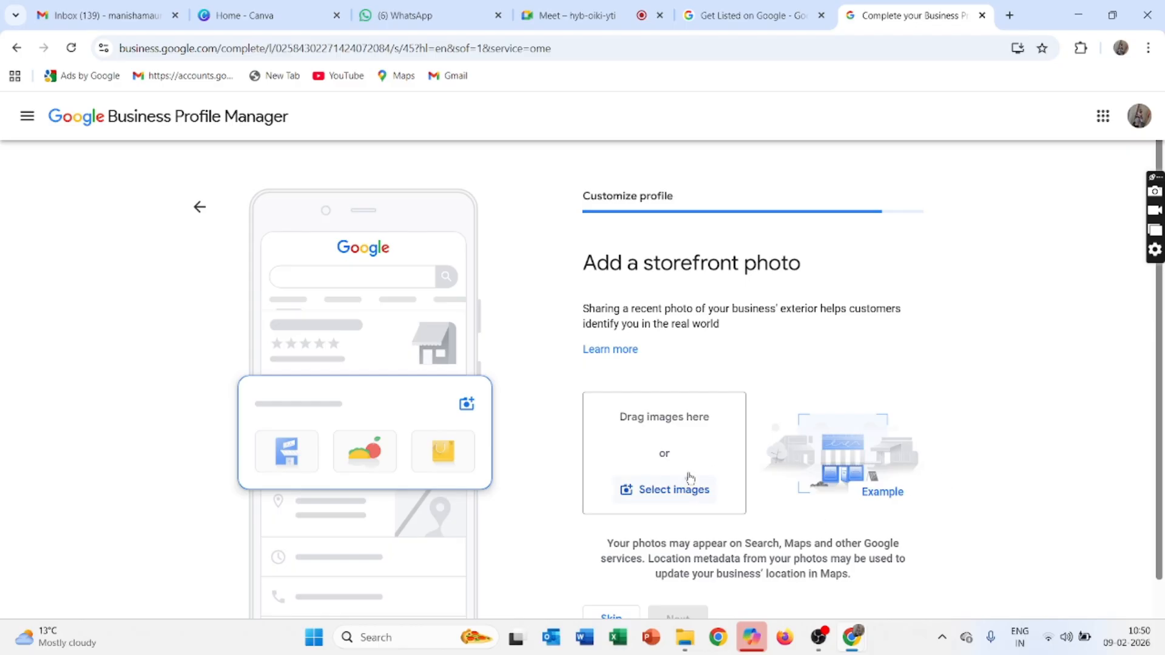
pyautogui.click(671, 501)
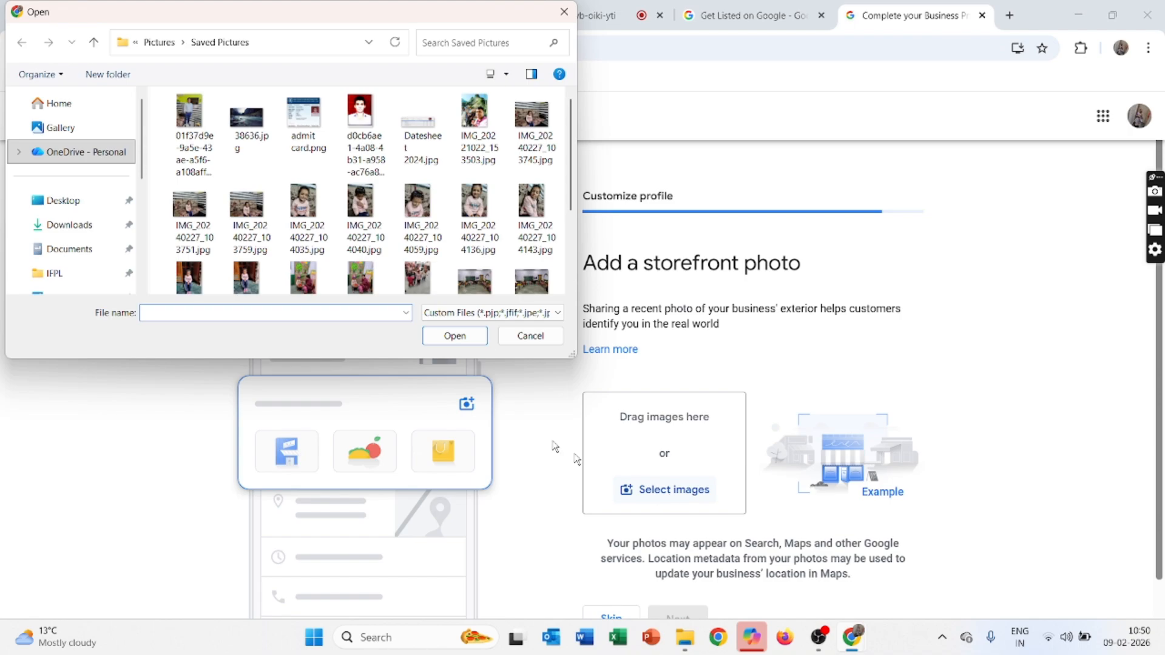
pyautogui.click(69, 225)
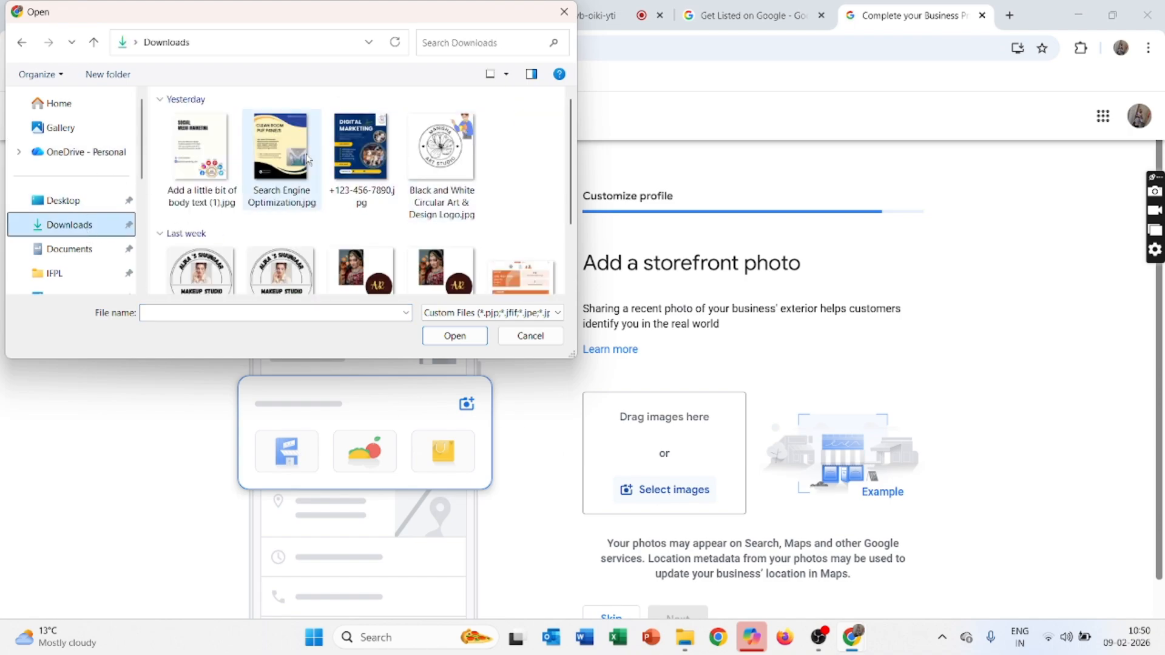
pyautogui.click(283, 159)
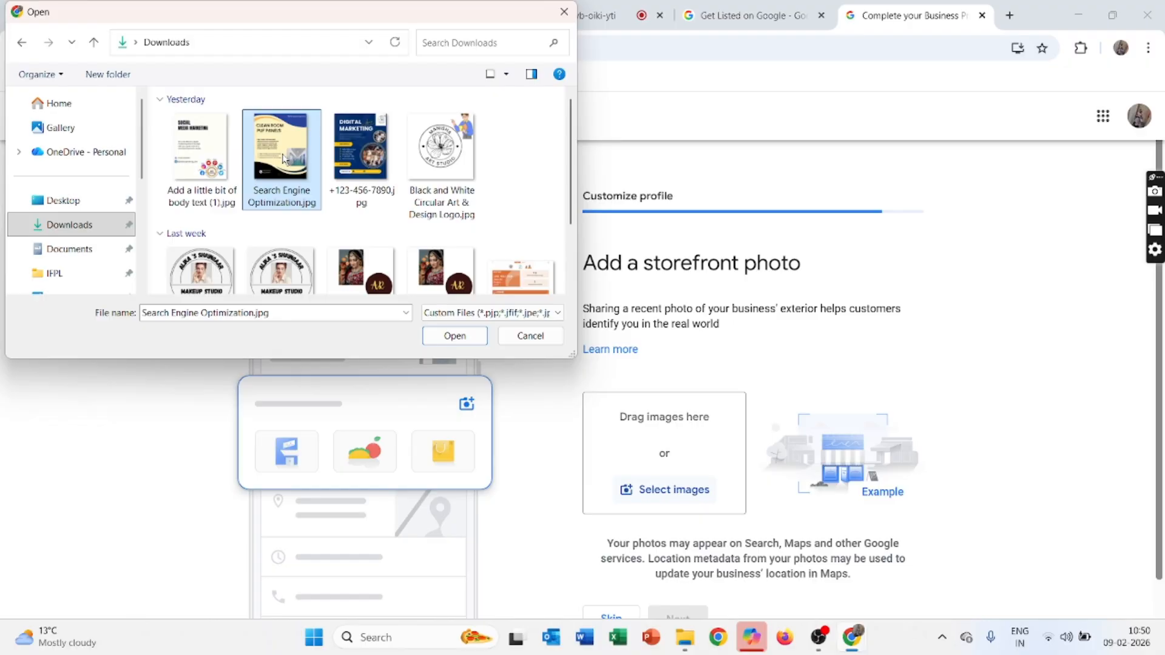
pyautogui.click(439, 342)
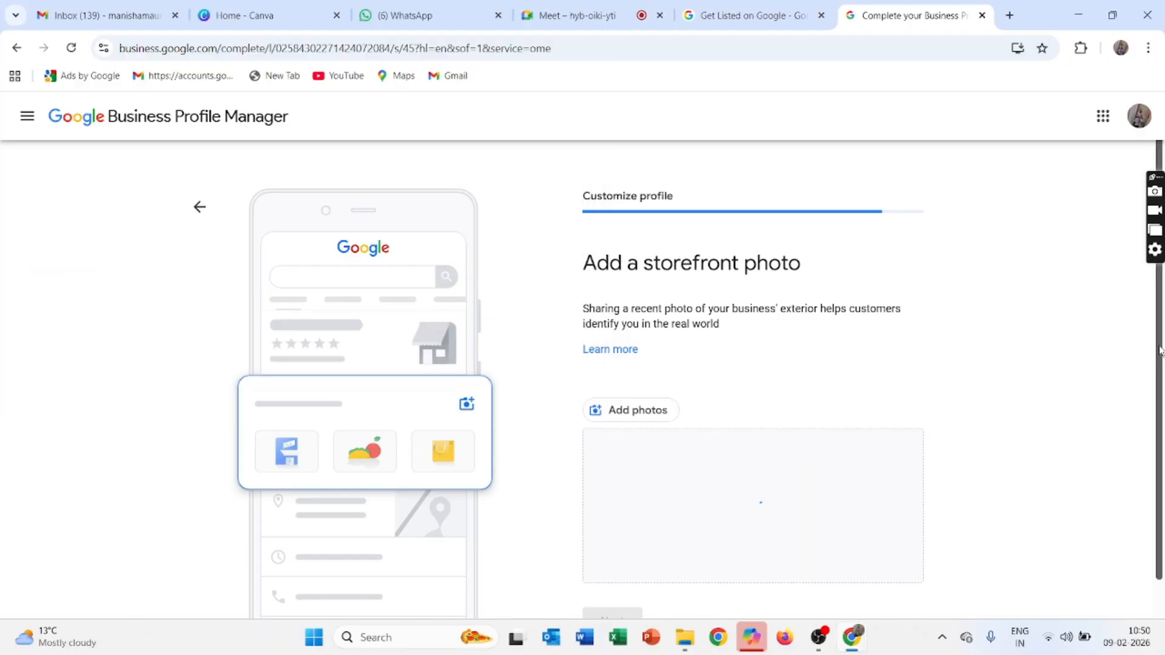
pyautogui.scroll(-1, 1158, 350)
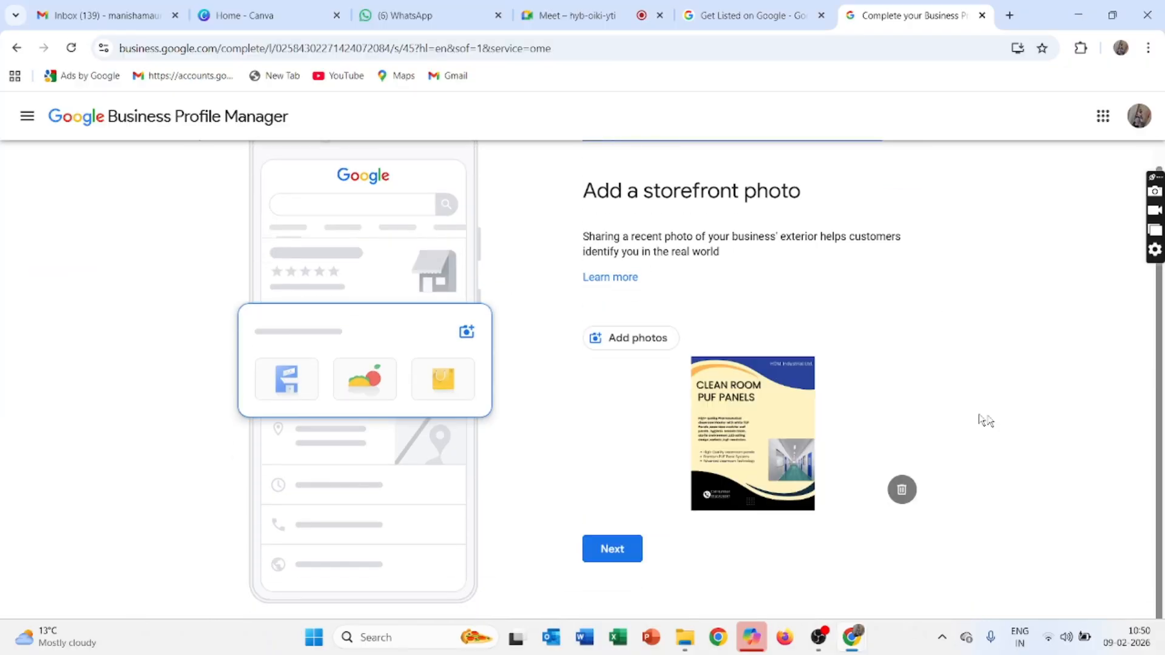
pyautogui.click(629, 549)
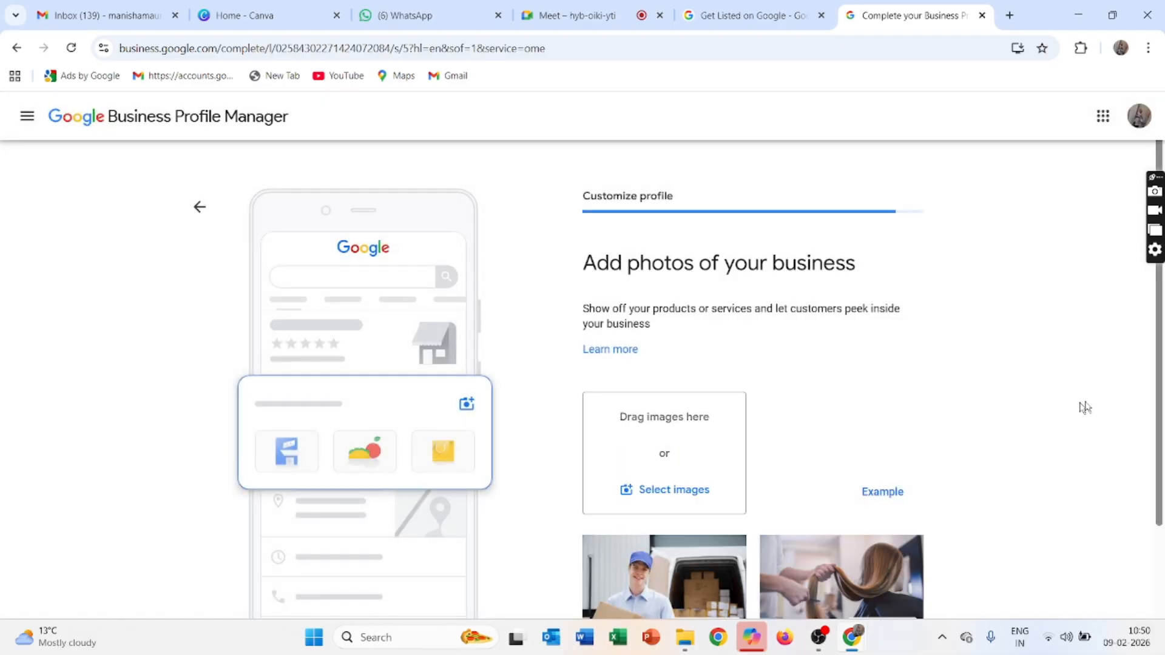
# Skip the business photos and the ₹20,000 ad credit offer, then finish profile setup.
pyautogui.scroll(-3, 1161, 393)
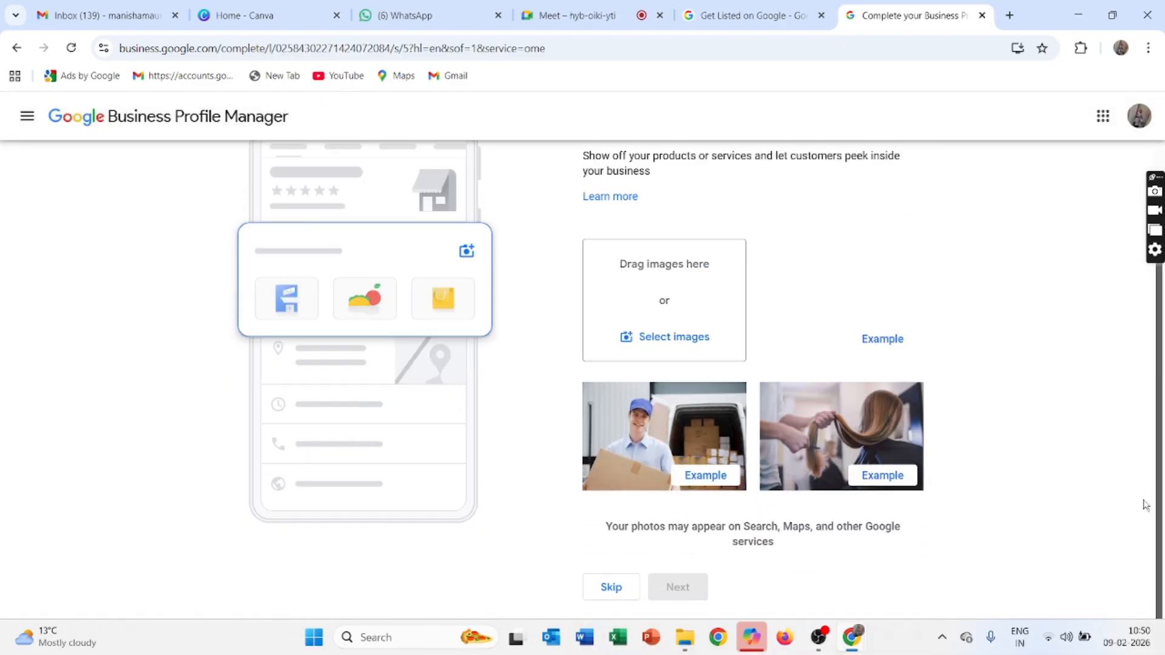
pyautogui.click(611, 586)
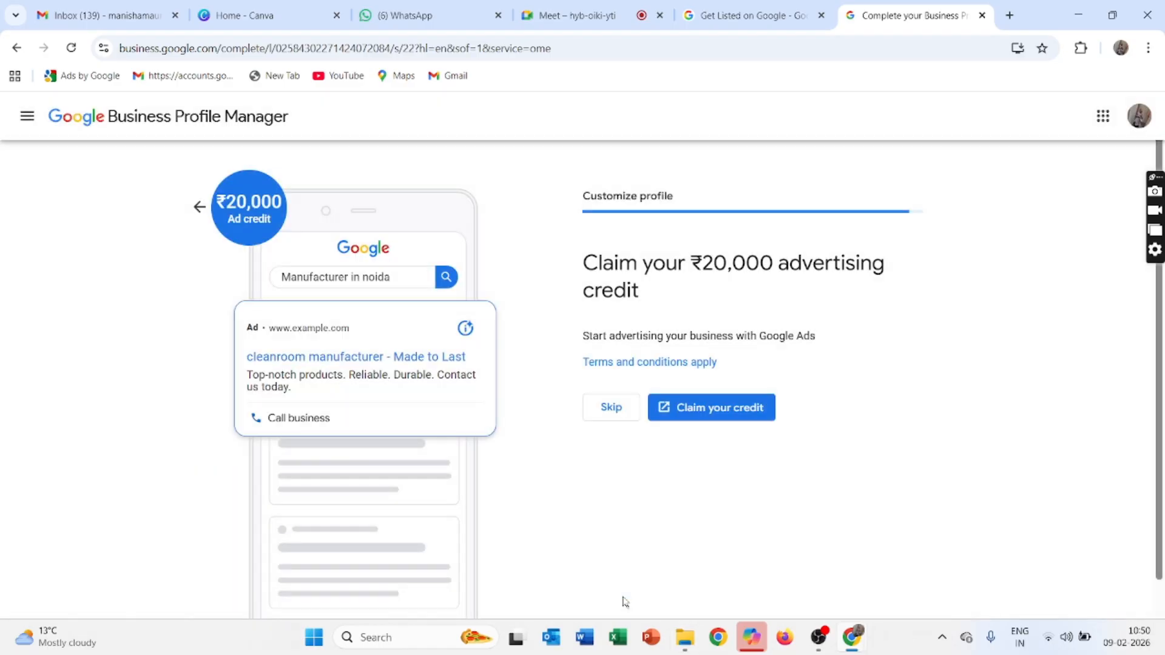
pyautogui.click(606, 418)
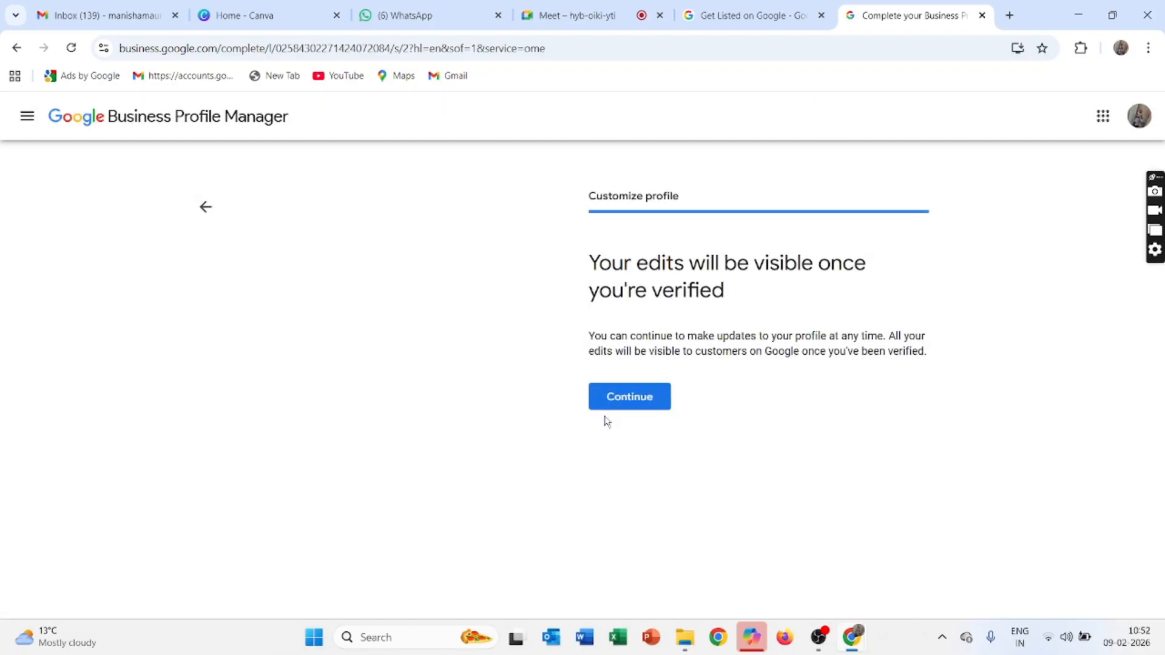
pyautogui.click(623, 406)
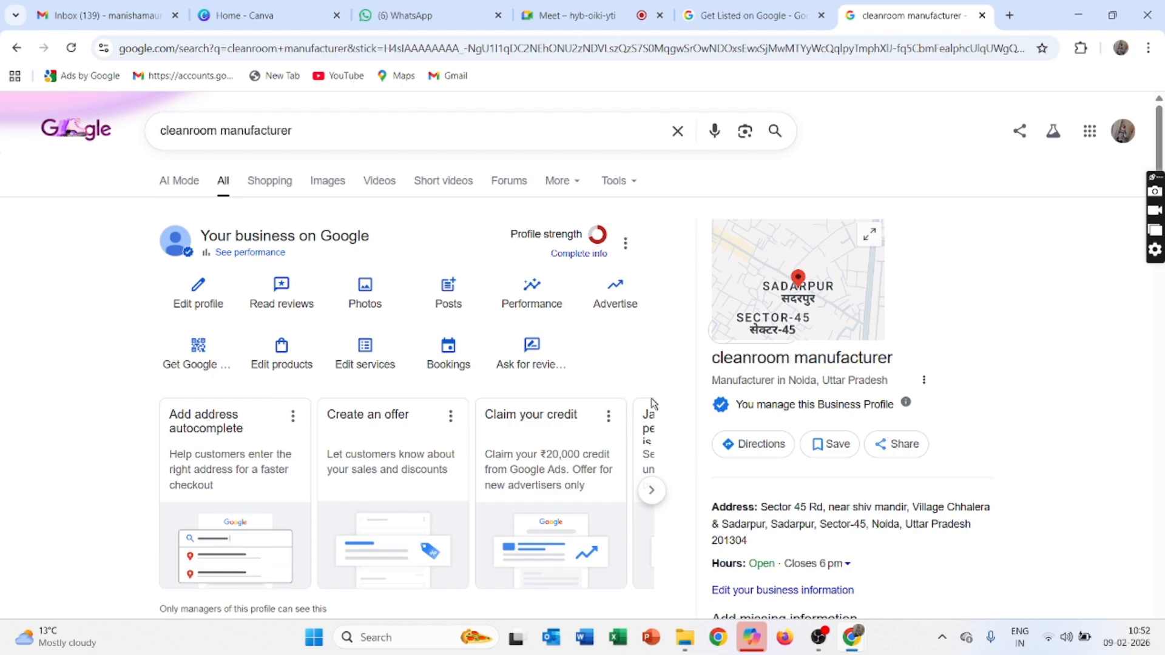
pyautogui.click(626, 244)
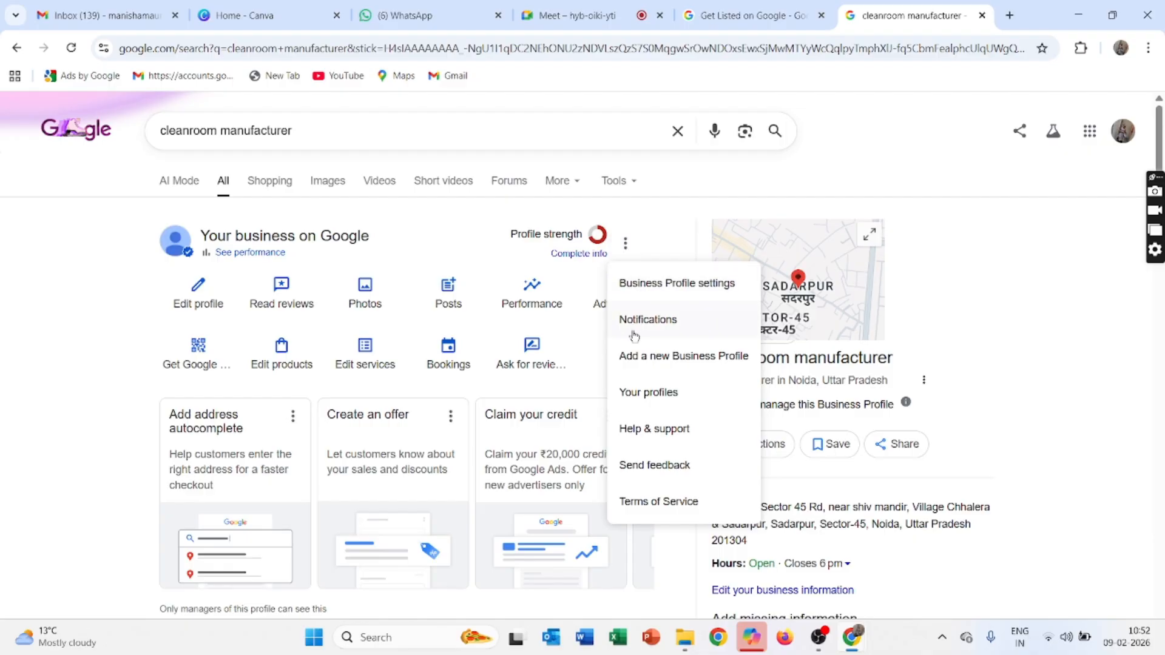
pyautogui.click(647, 285)
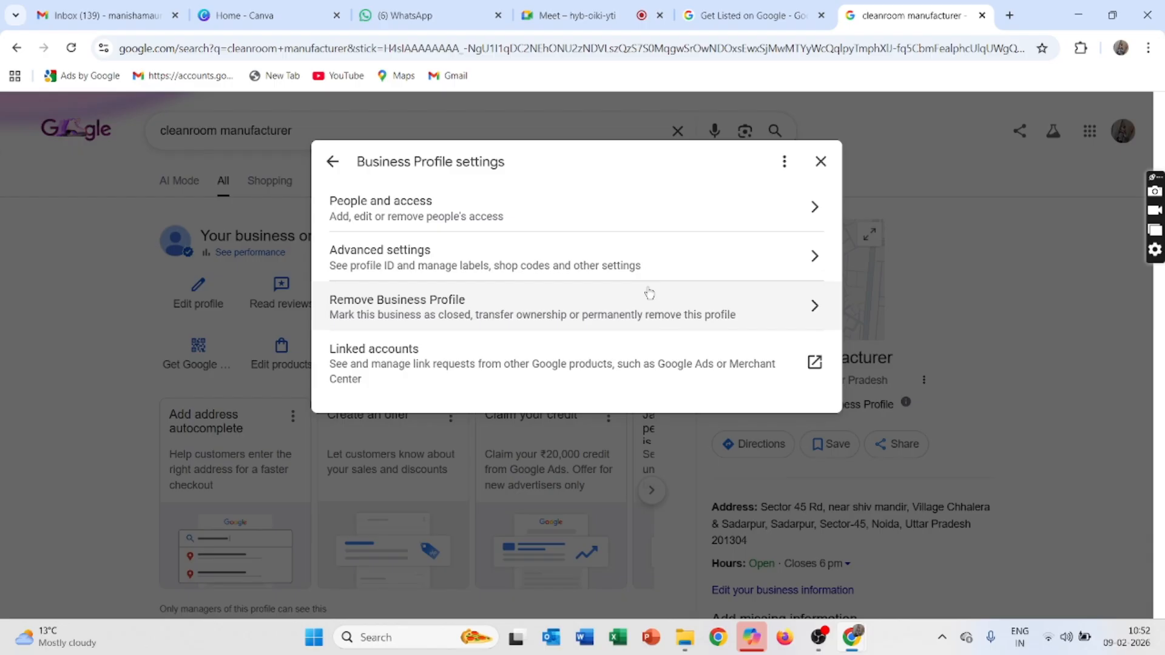
pyautogui.click(821, 162)
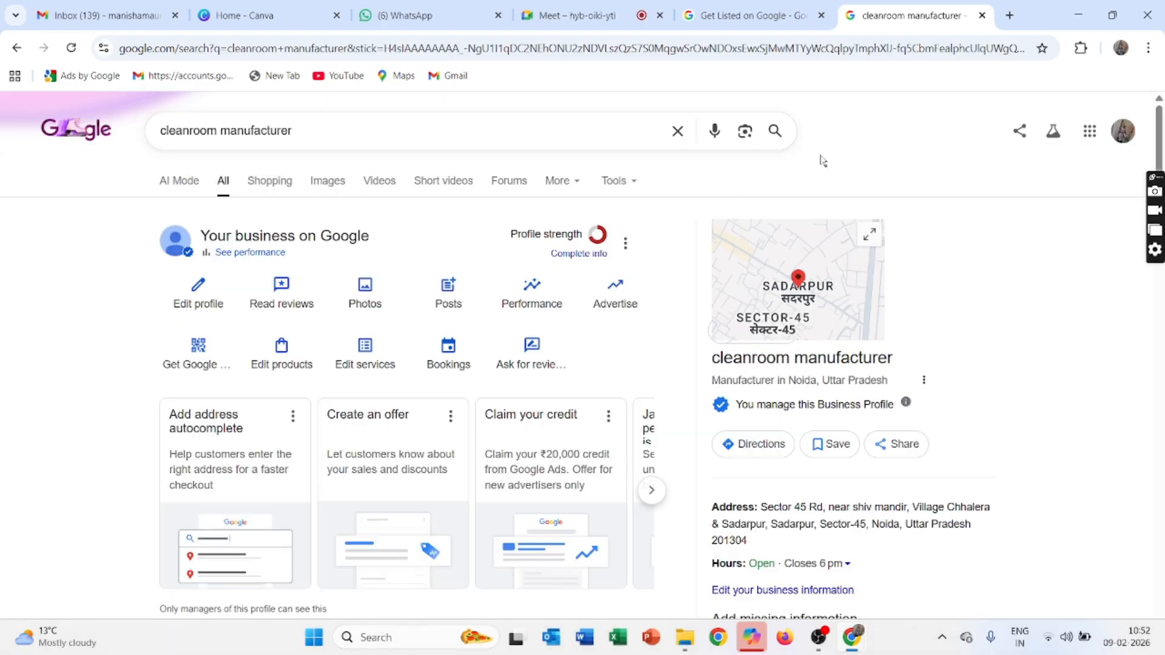
pyautogui.click(627, 245)
pyautogui.click(631, 282)
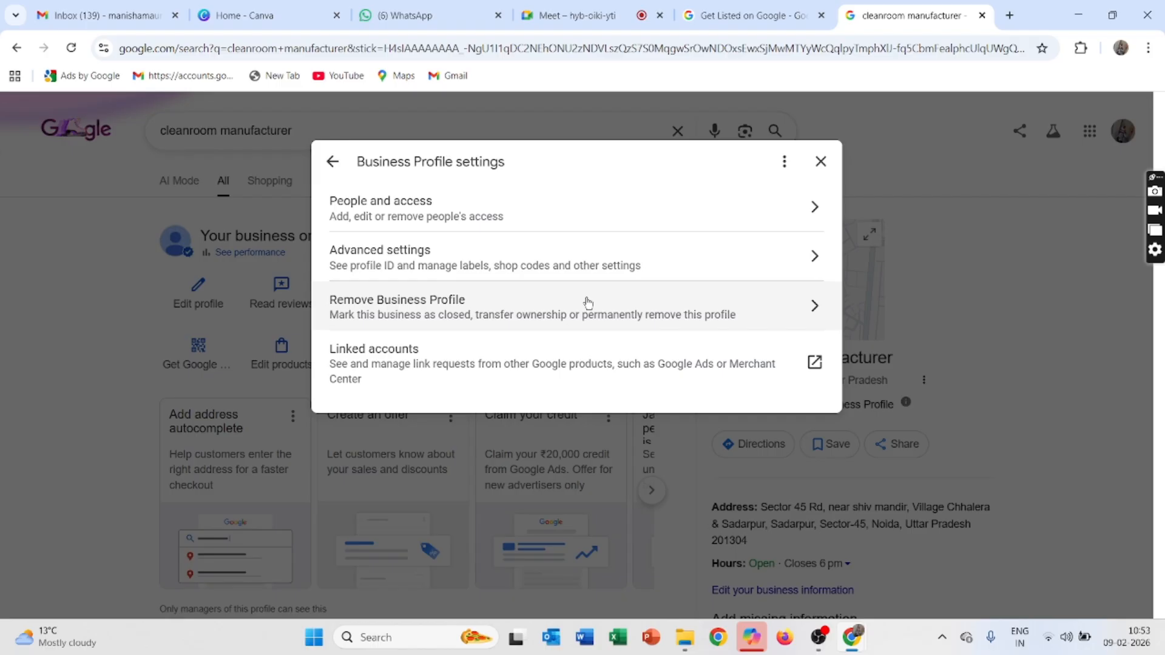
pyautogui.click(819, 162)
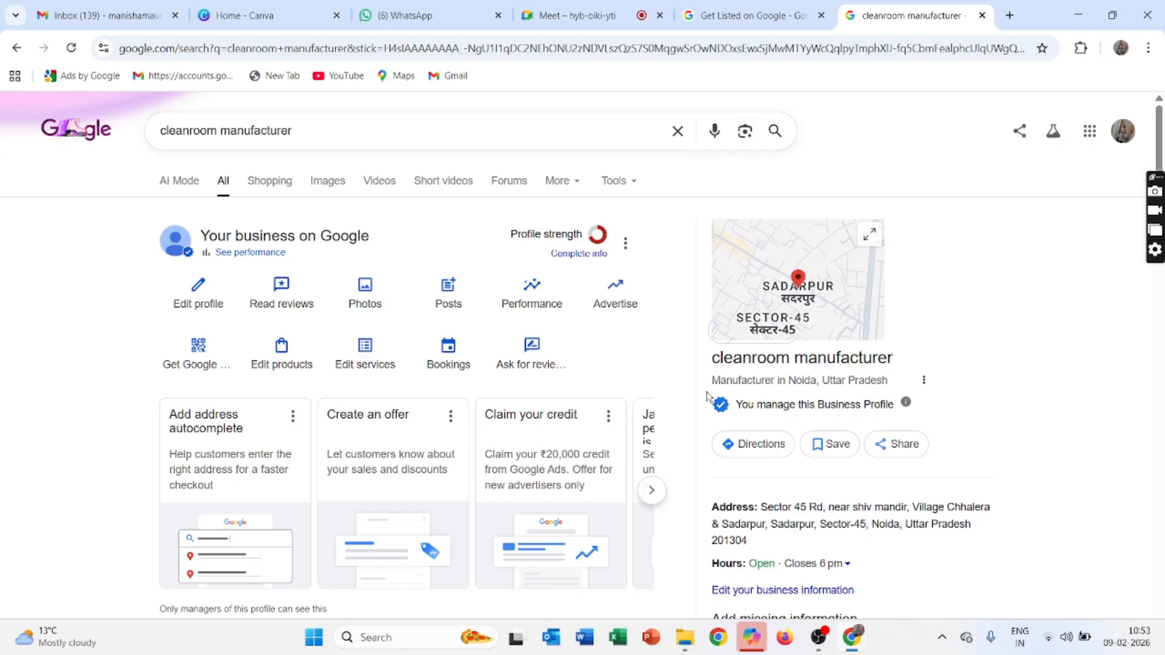
# Review the business information, expanding the Payments attributes and scrolling the More section.
pyautogui.click(200, 292)
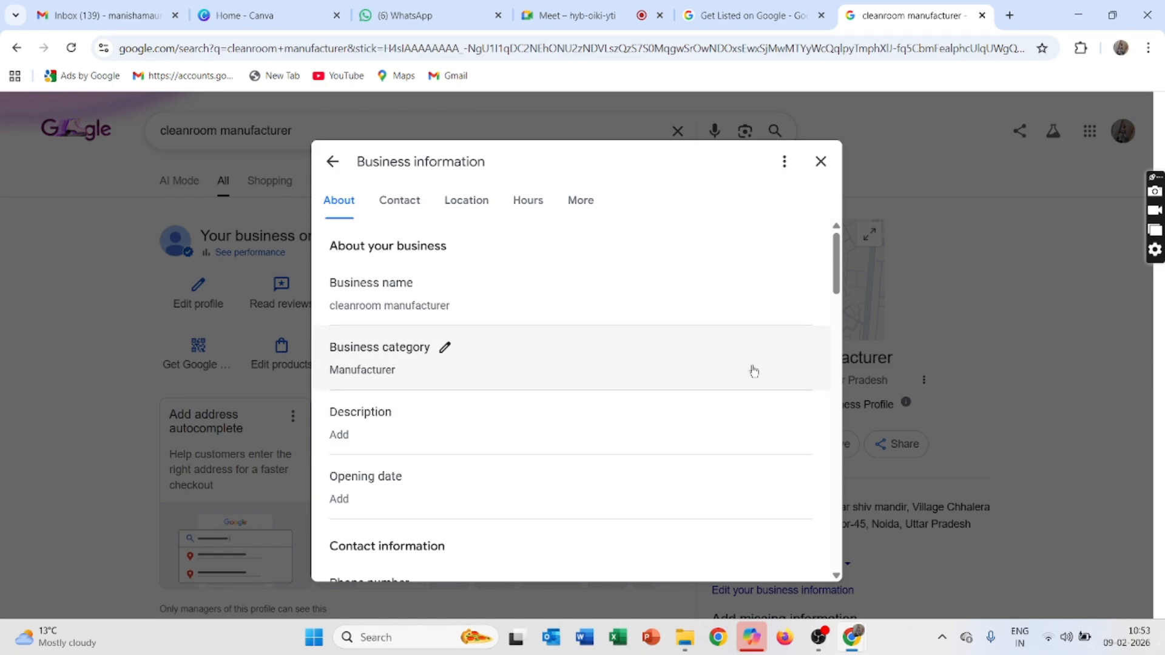
pyautogui.scroll(-8, 825, 333)
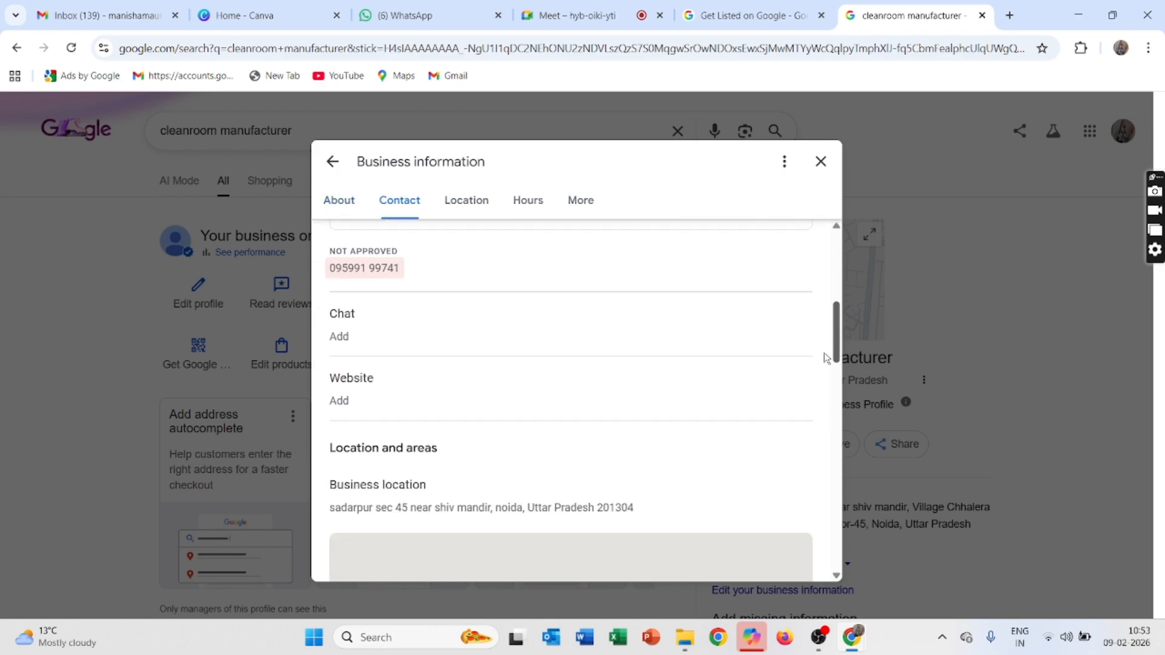
pyautogui.moveTo(829, 373); pyautogui.dragTo(830, 548)
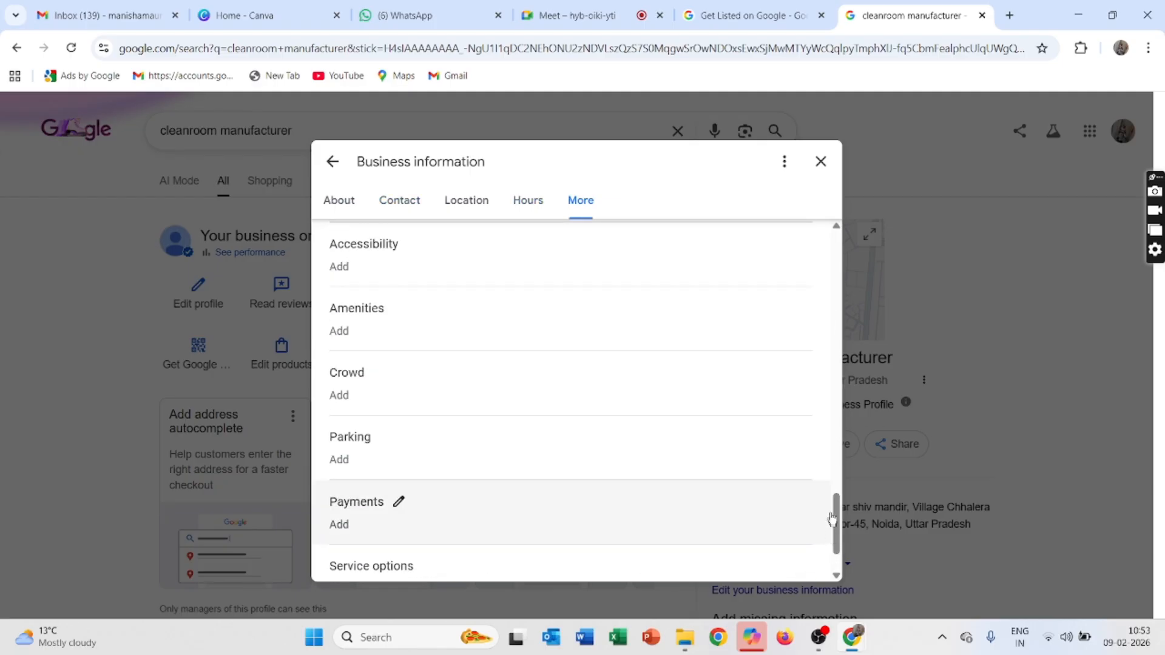
pyautogui.click(832, 517)
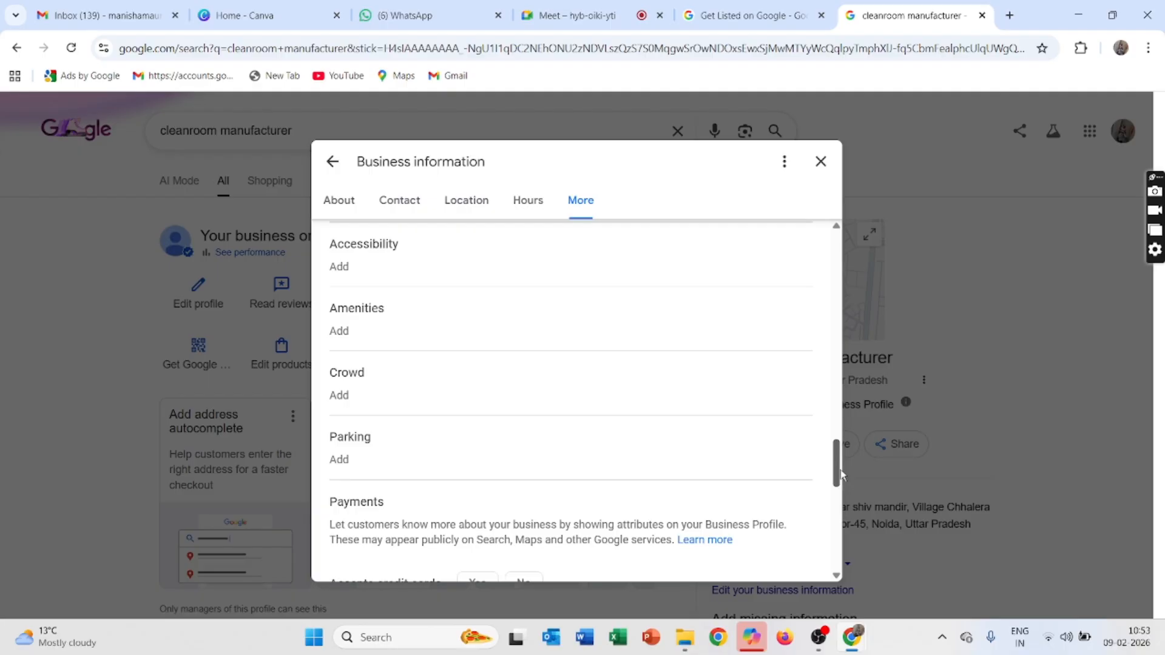
pyautogui.moveTo(841, 475); pyautogui.dragTo(839, 396)
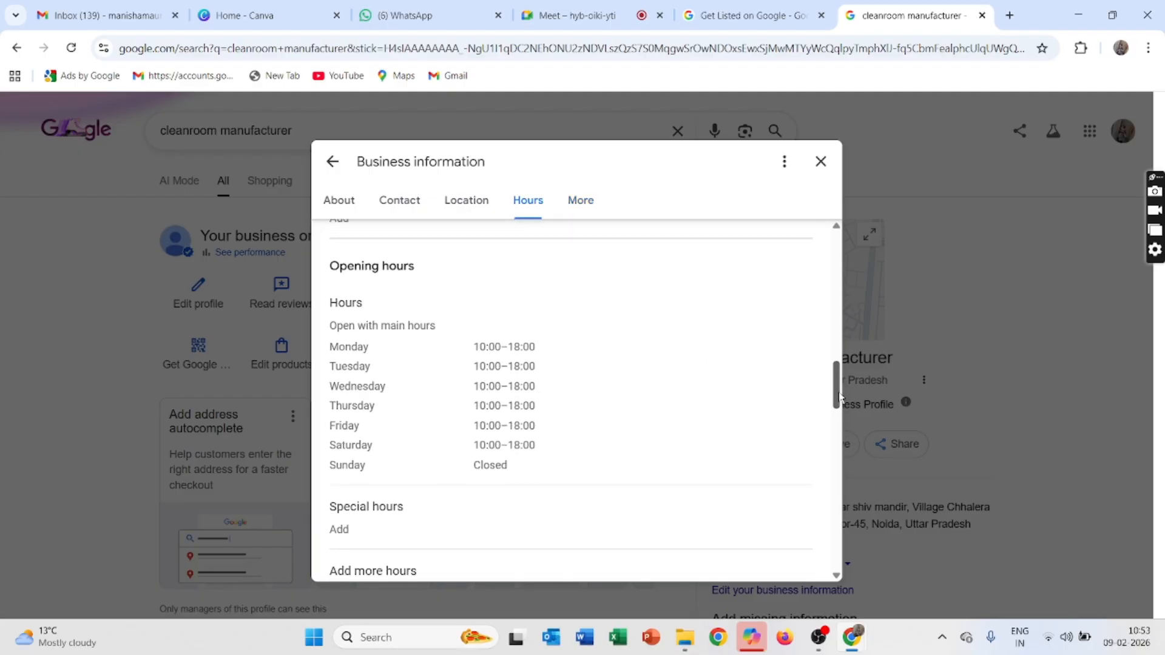
pyautogui.scroll(-5, 837, 418)
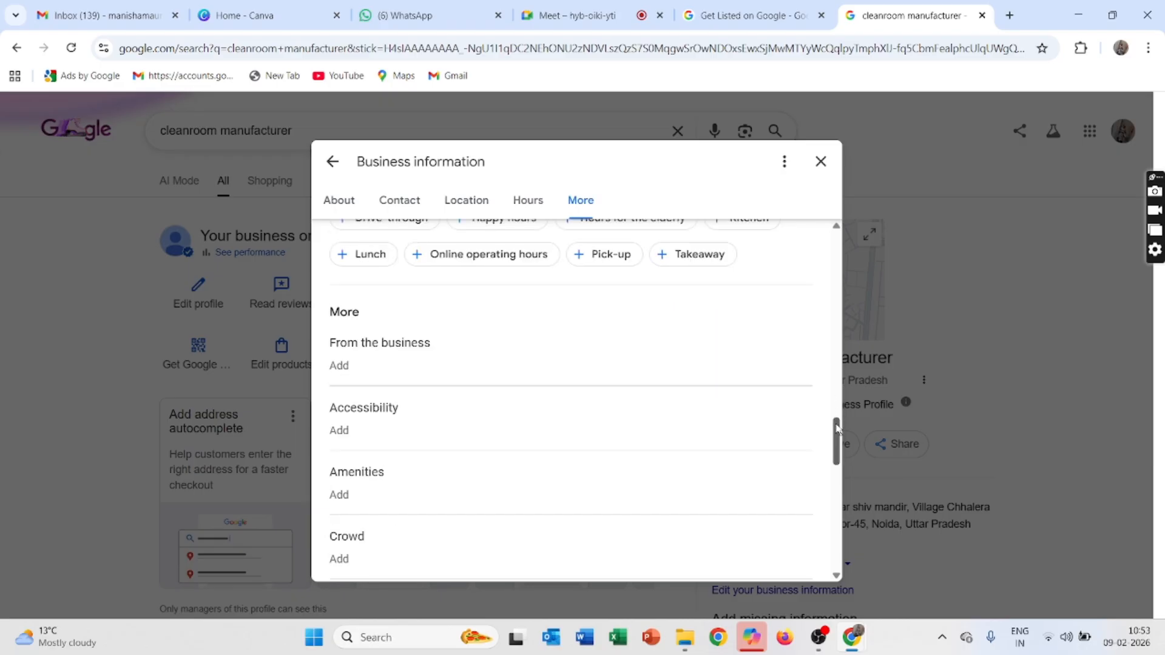
pyautogui.scroll(3, 837, 405)
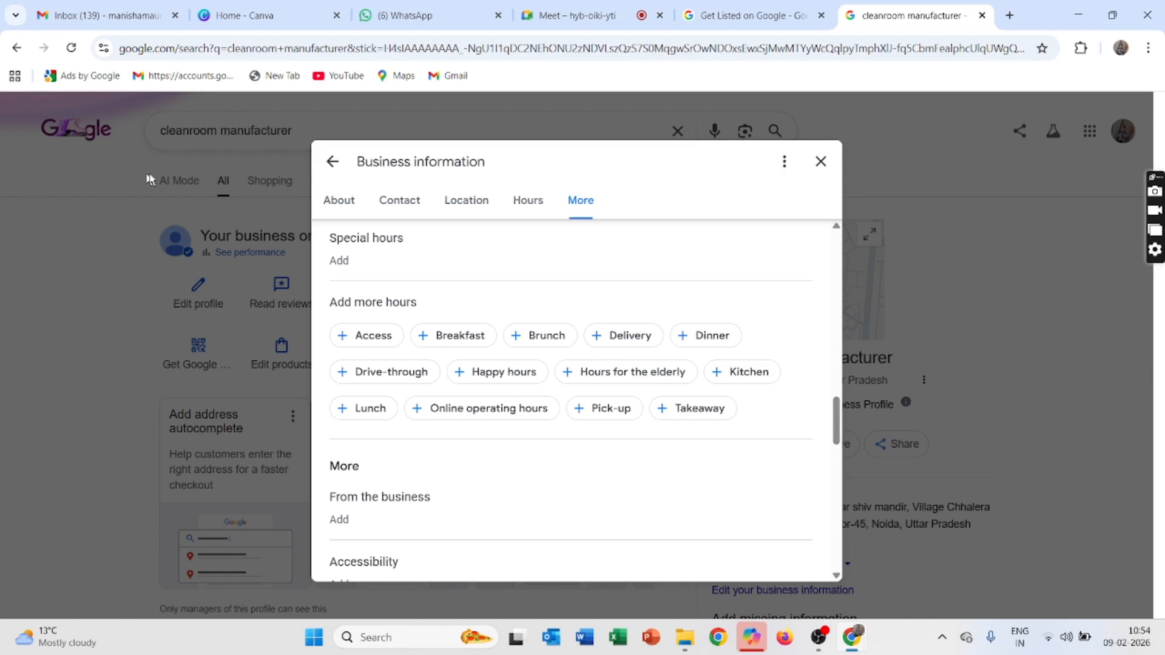
# Check the contact details, close the business information editor, and open the reviews.
pyautogui.click(401, 205)
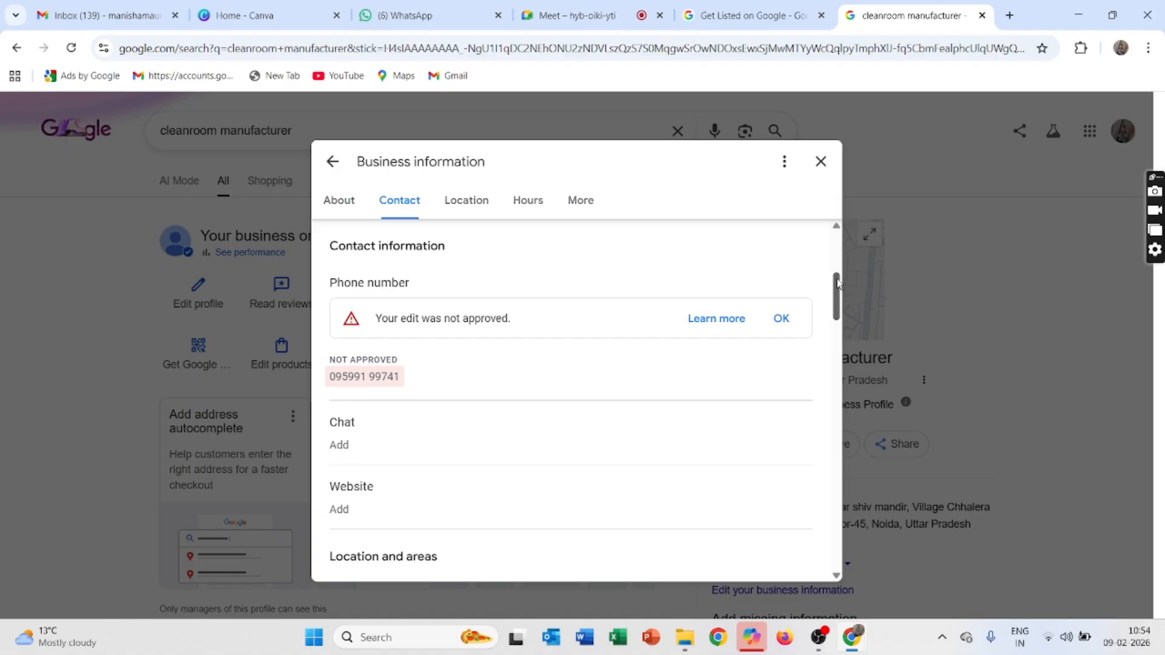
pyautogui.press('Escape')
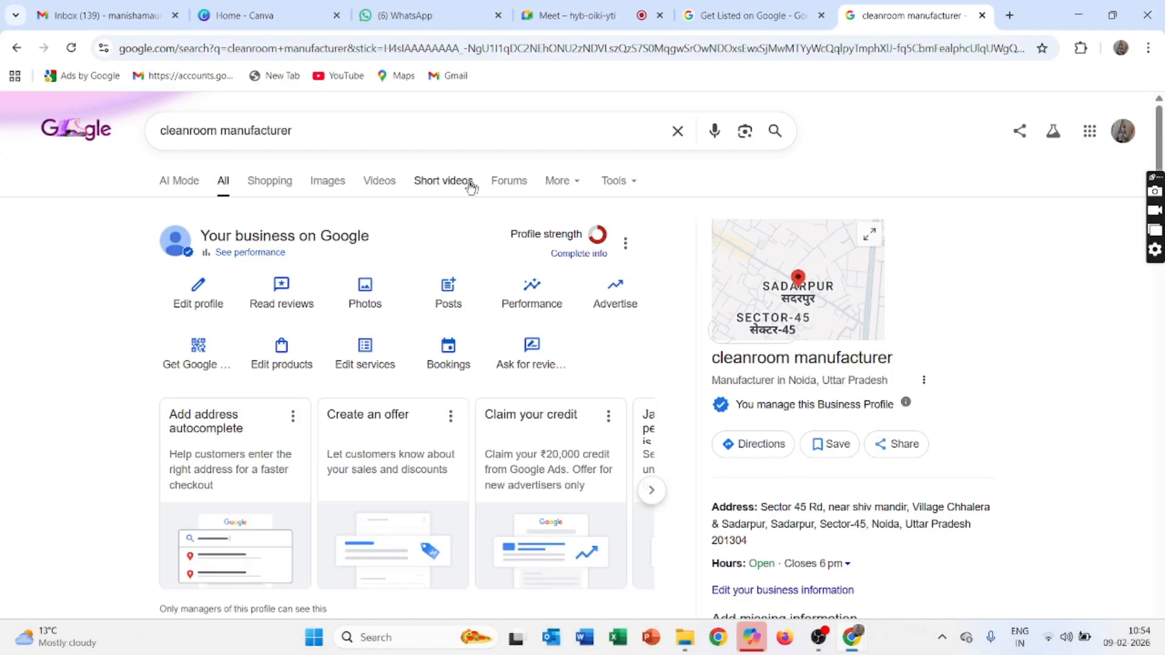
pyautogui.click(290, 287)
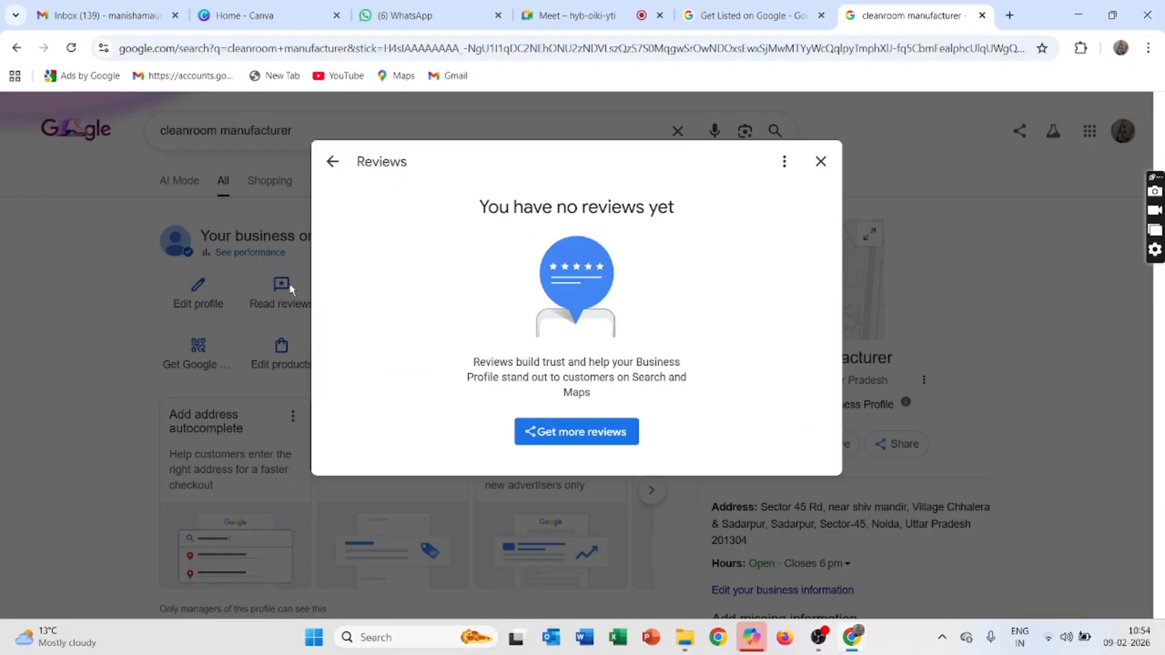
# Close the Reviews view showing 'You have no reviews yet'.
pyautogui.click(822, 161)
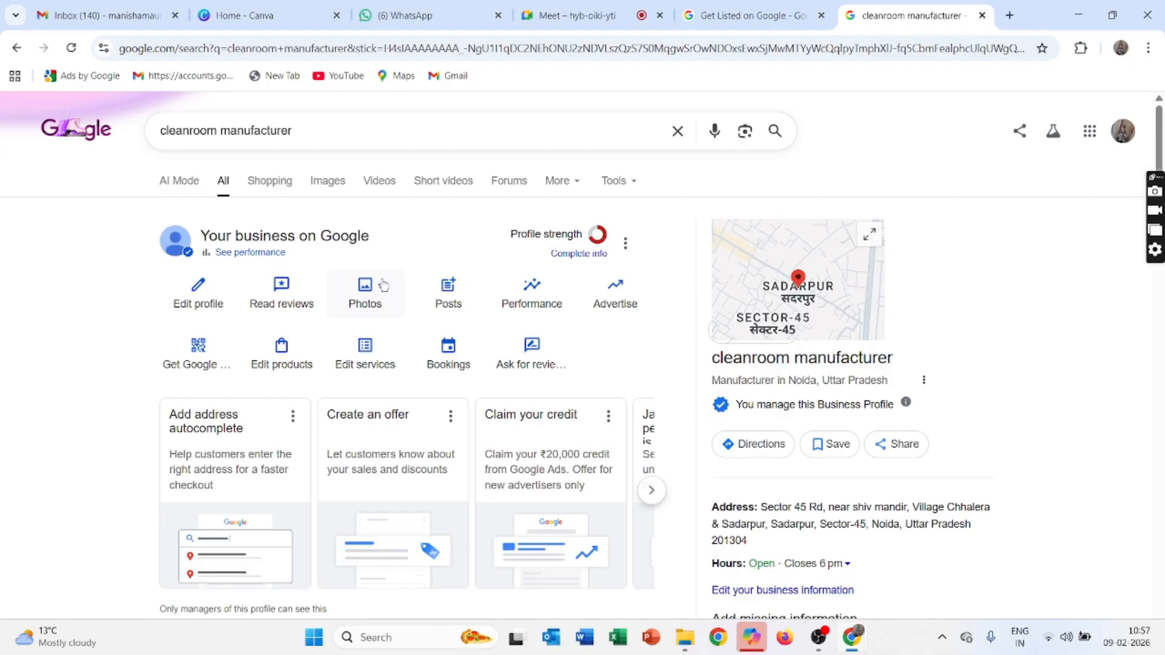
pyautogui.click(376, 291)
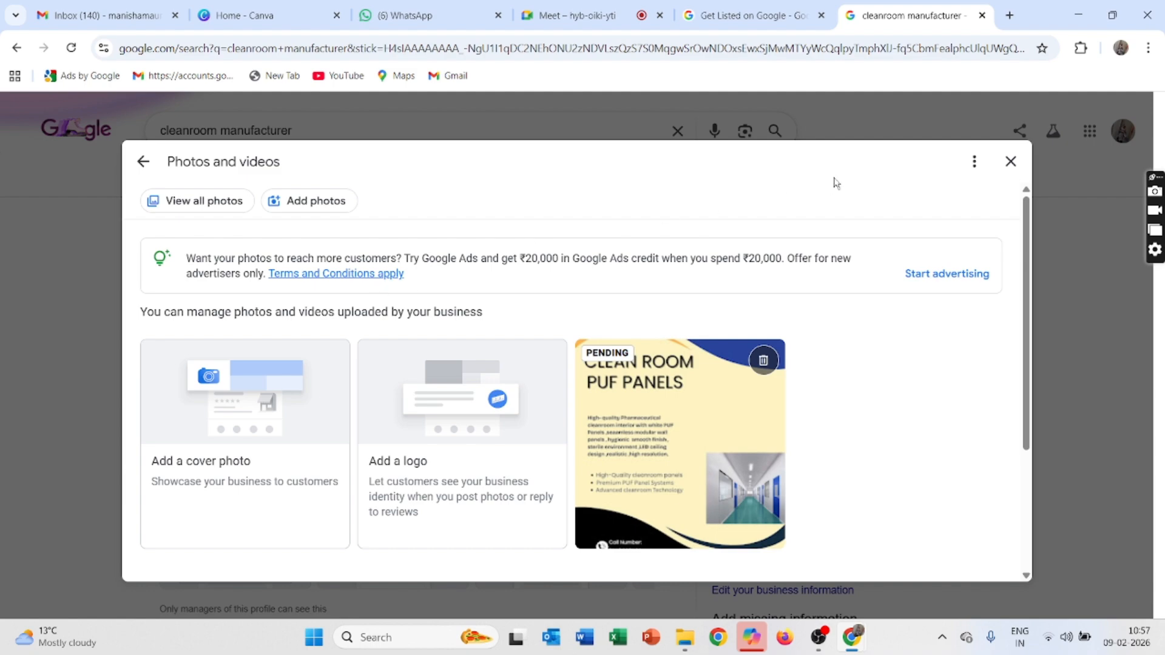
pyautogui.click(1010, 162)
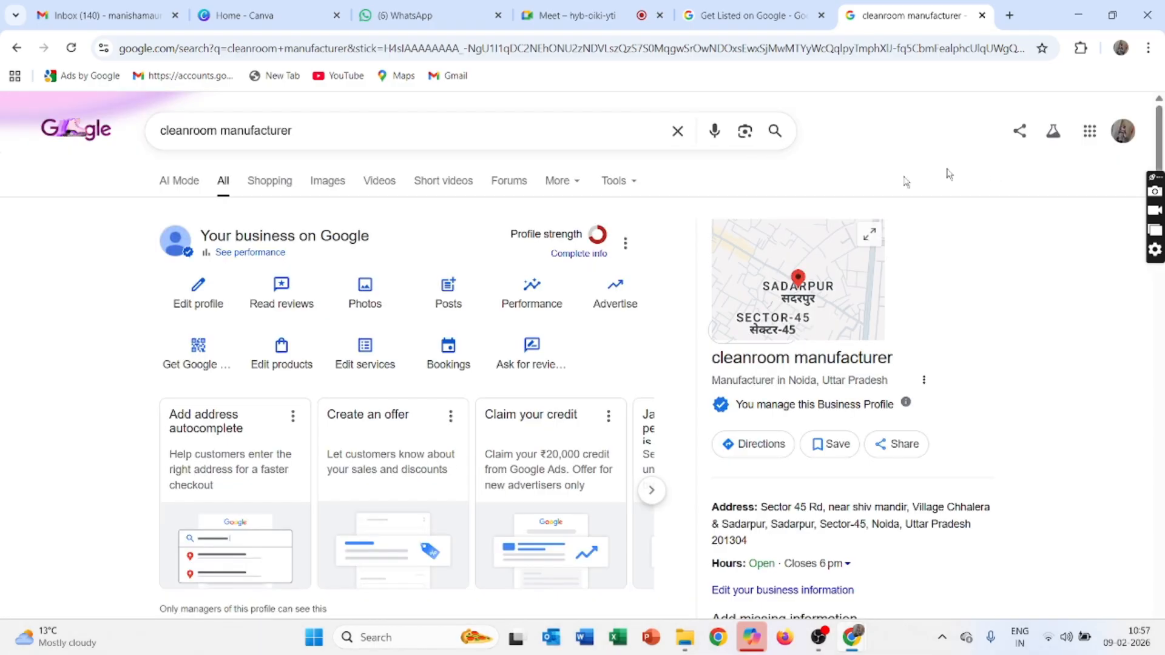
pyautogui.click(465, 300)
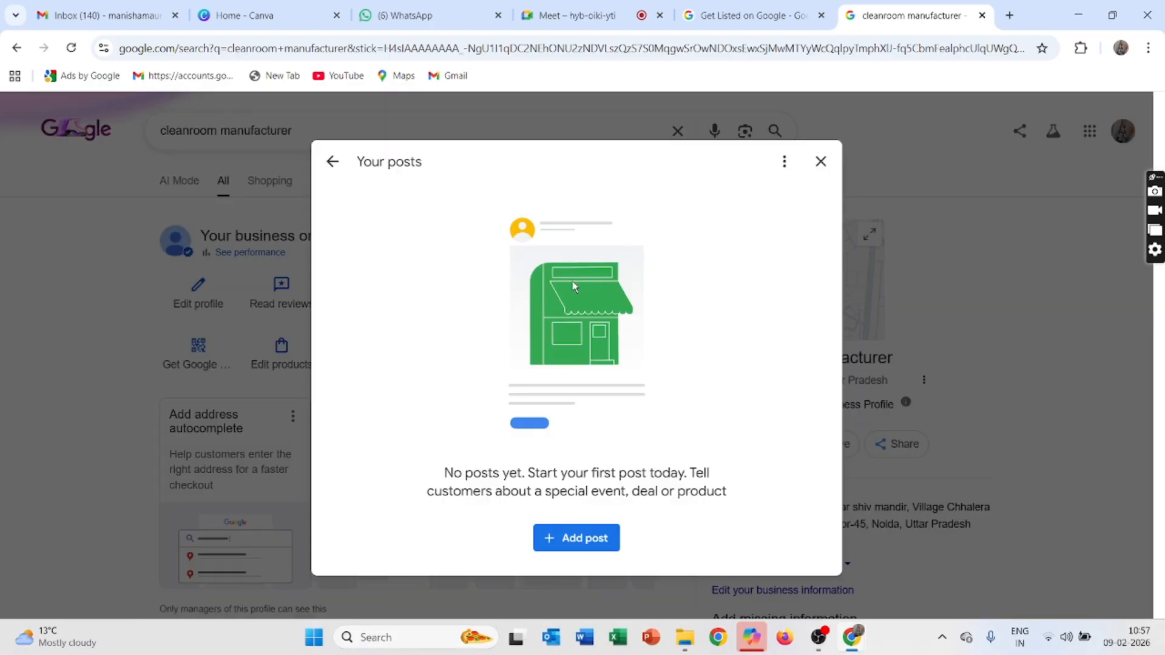
pyautogui.click(820, 162)
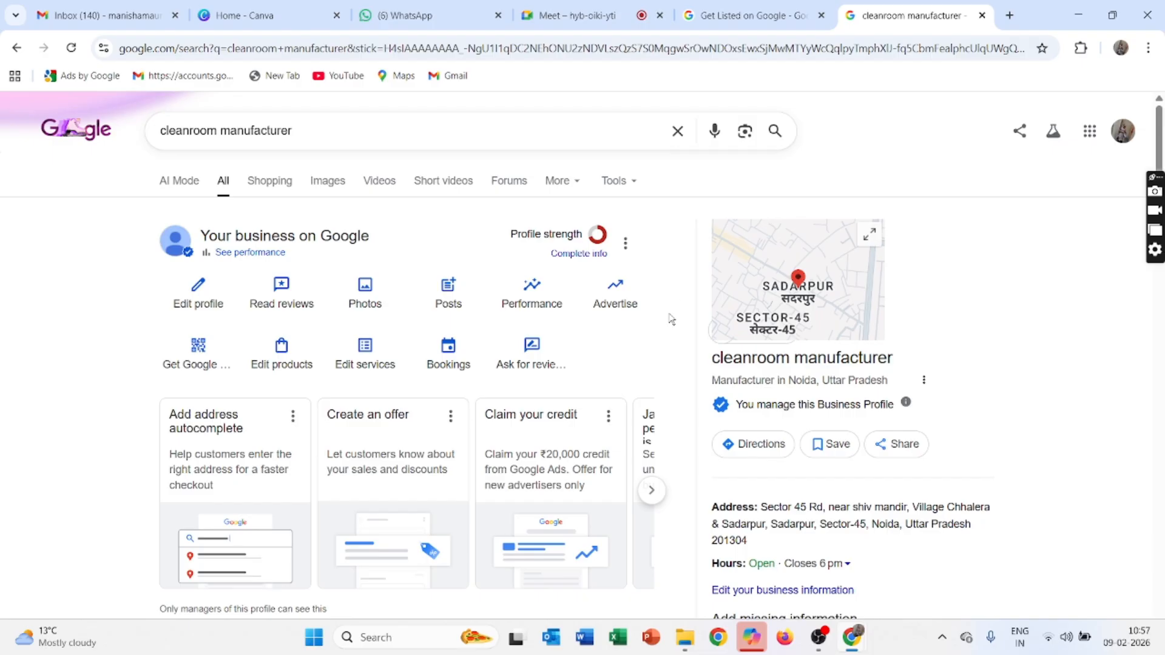
pyautogui.click(529, 295)
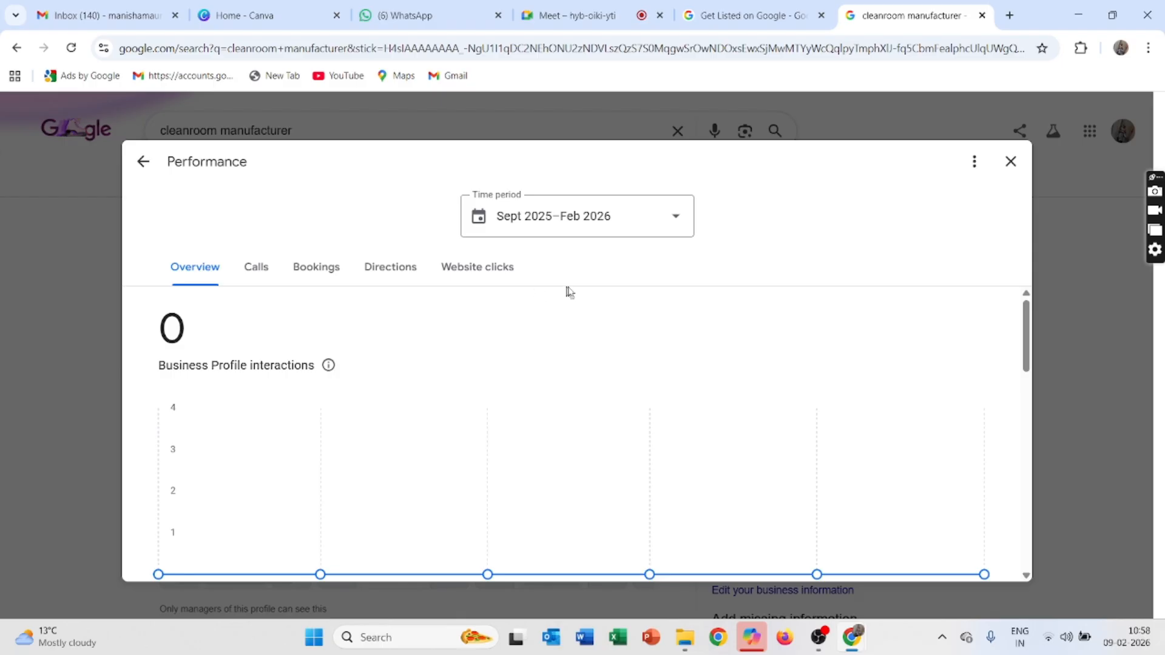
pyautogui.click(1010, 163)
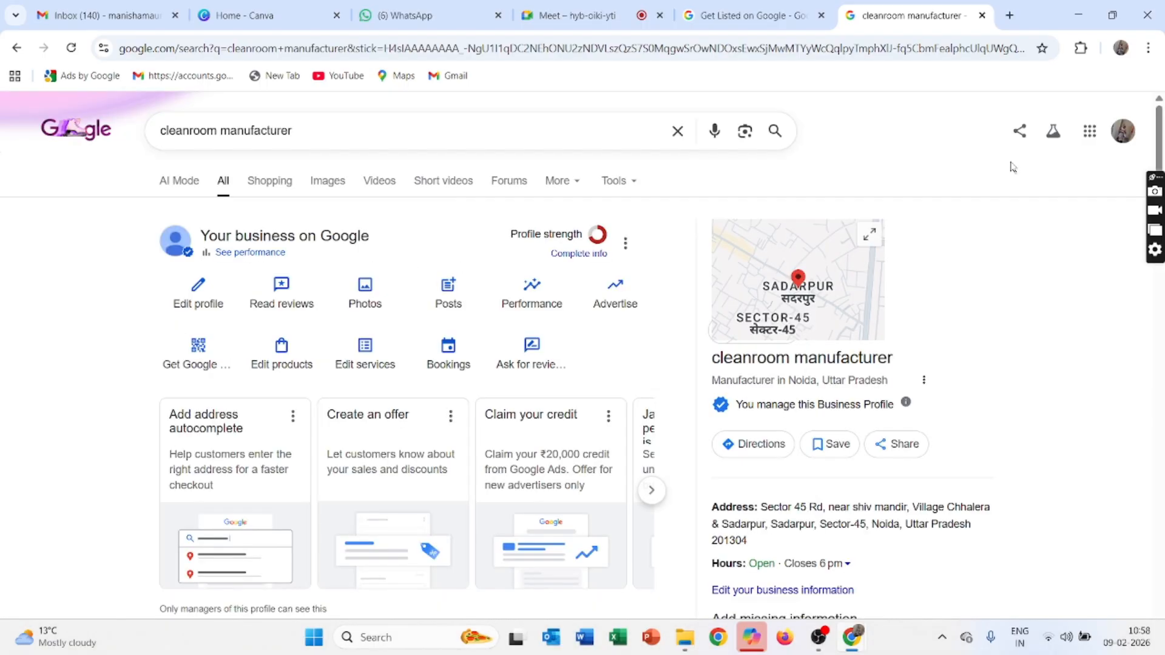
pyautogui.click(611, 305)
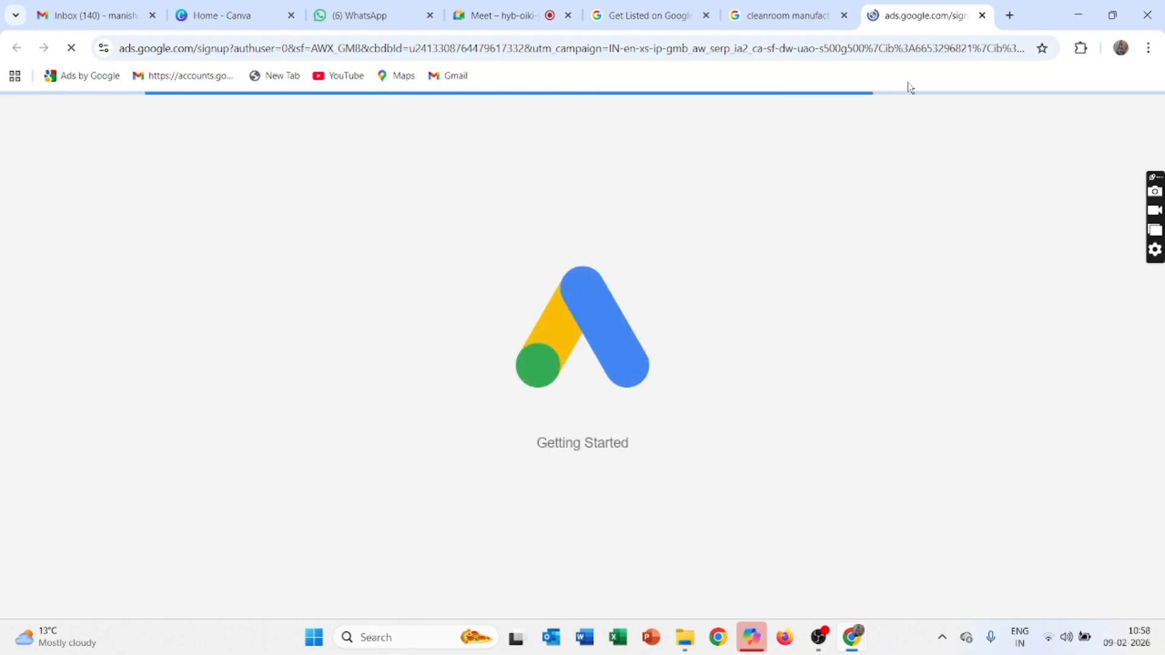
pyautogui.click(982, 15)
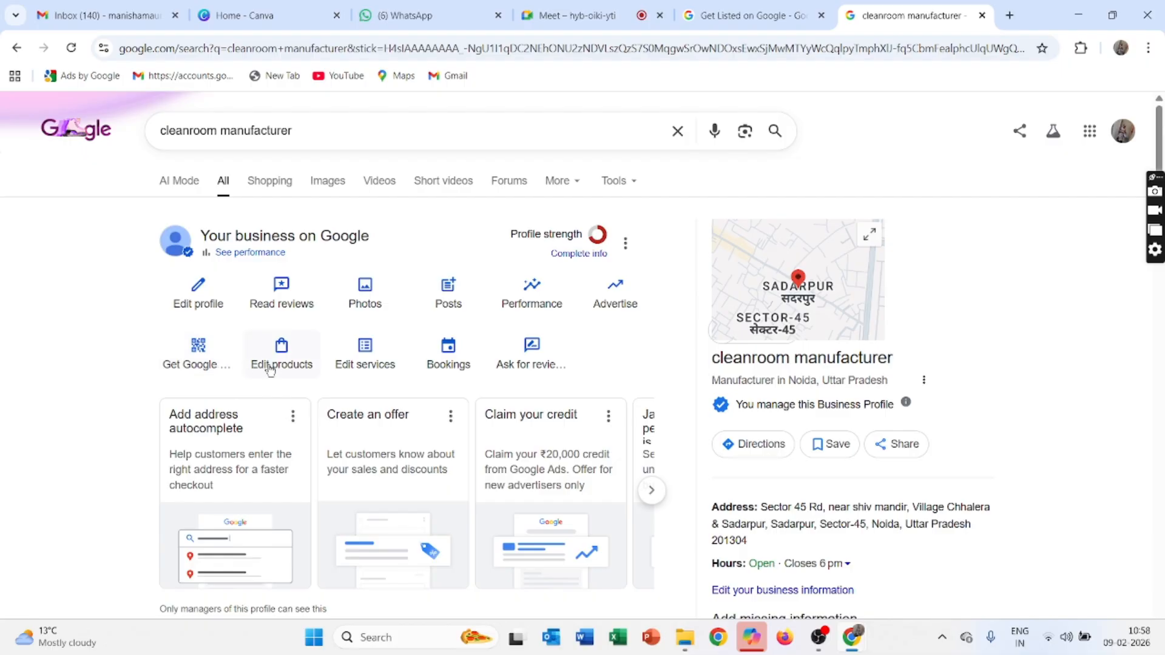
# View and close the profile's Google QR code, then open Edit products.
pyautogui.click(209, 353)
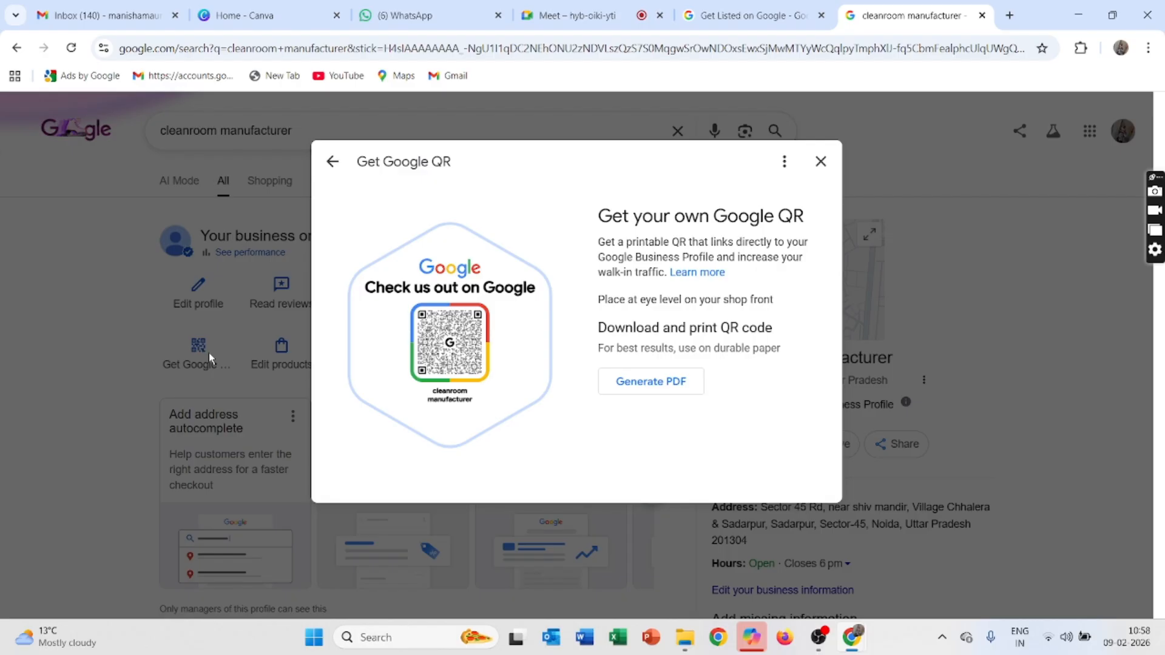
pyautogui.click(208, 352)
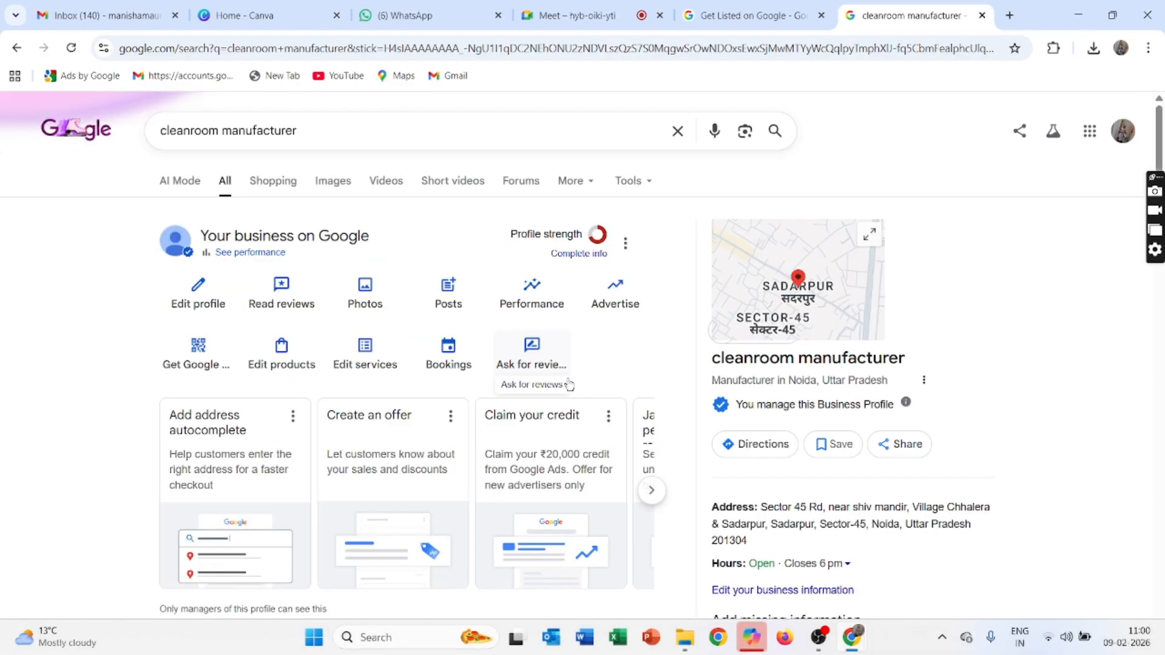
pyautogui.click(295, 365)
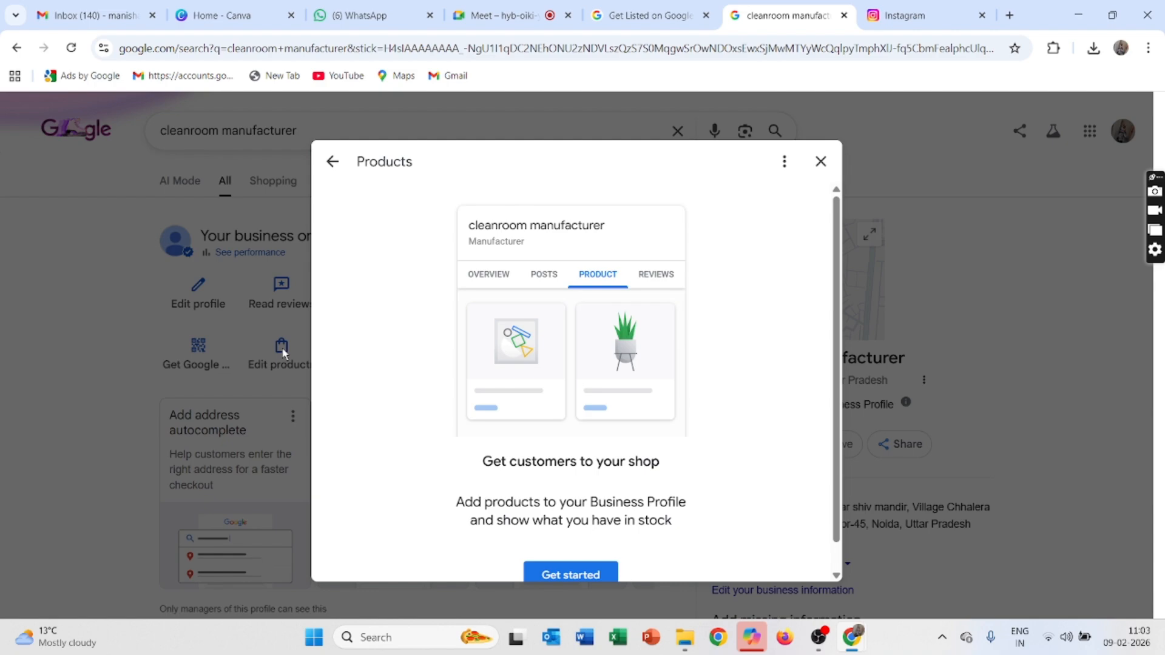
# Start the Add product form, then close it without publishing any product.
pyautogui.click(546, 574)
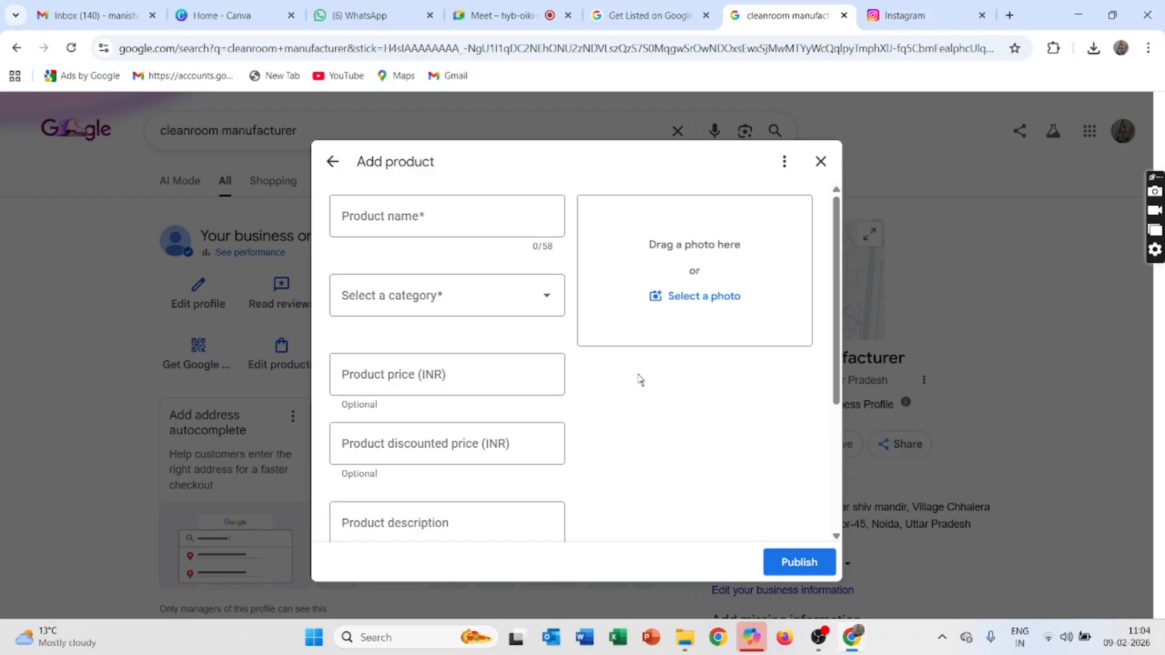
pyautogui.press('XF86AudioRaiseVolume')
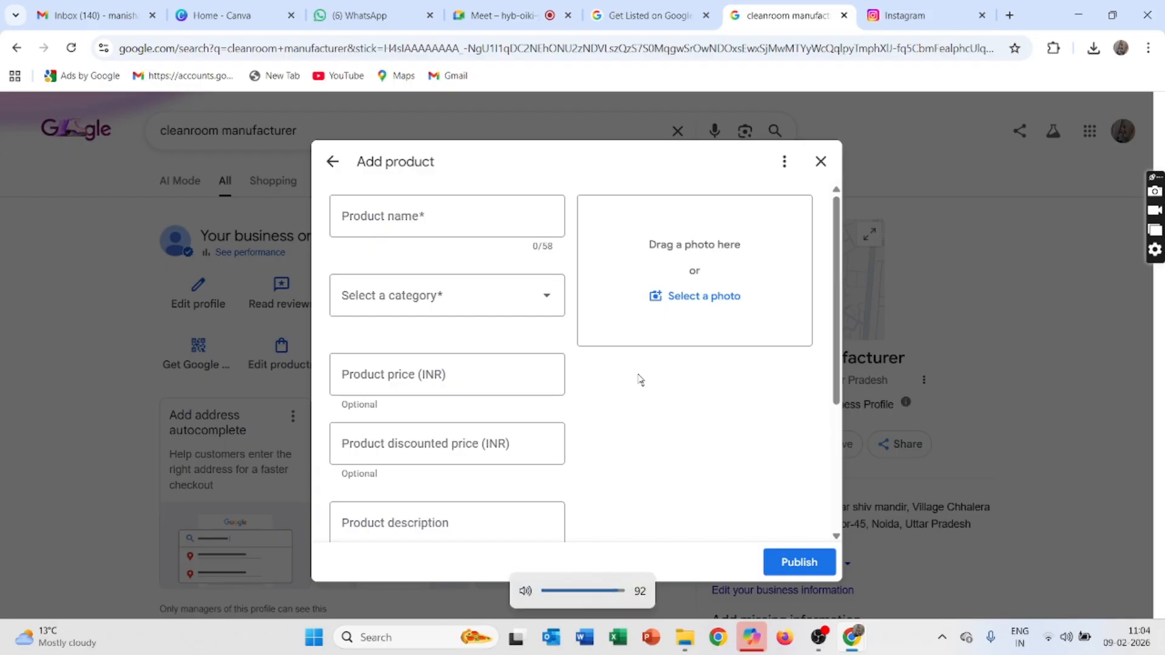
pyautogui.press('XF86AudioRaiseVolume')
pyautogui.press('XF86AudioRaiseVolume')
pyautogui.press('XF86AudioRaiseVolume')
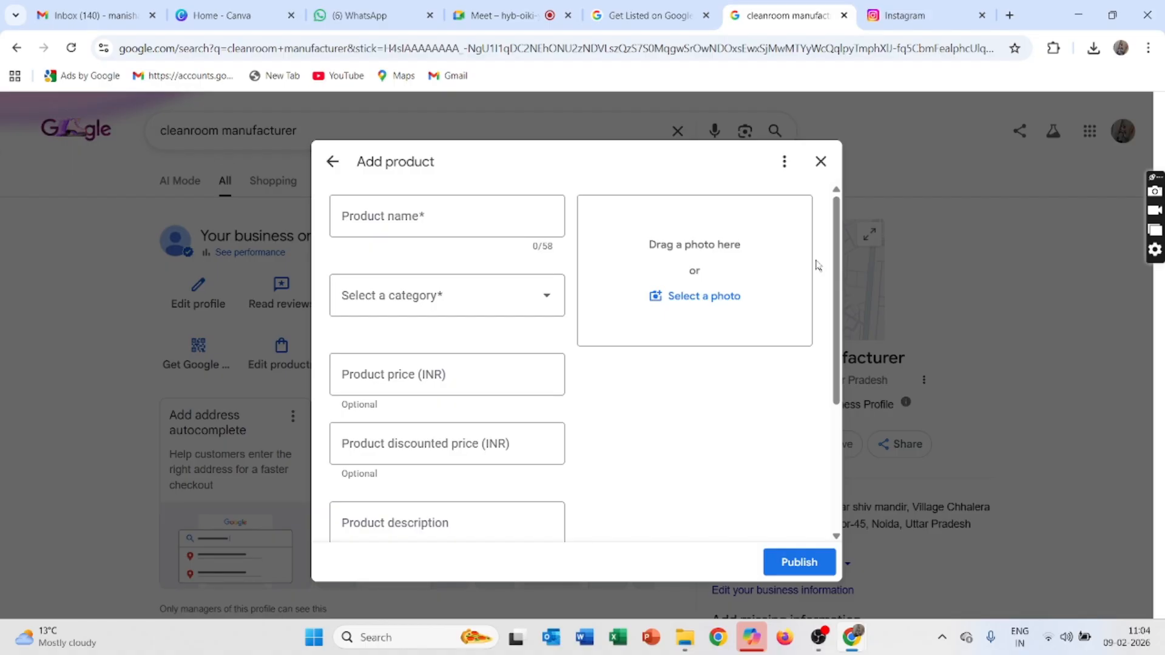
pyautogui.click(820, 162)
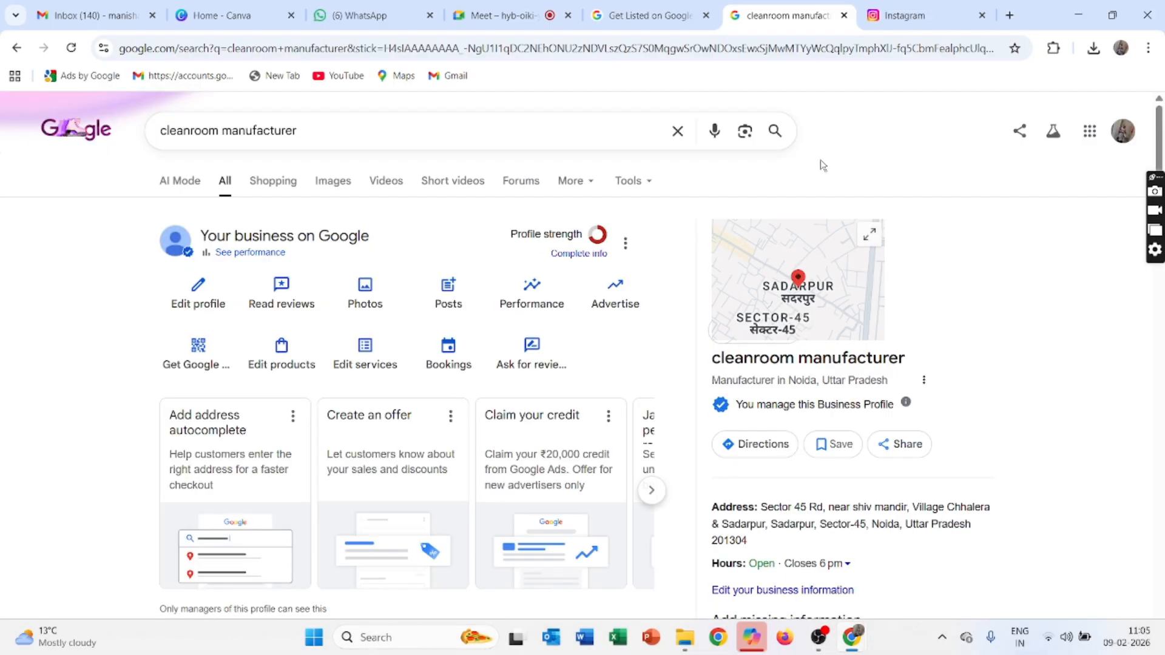
# Open the services list and leave the Electronics service unselected.
pyautogui.click(372, 346)
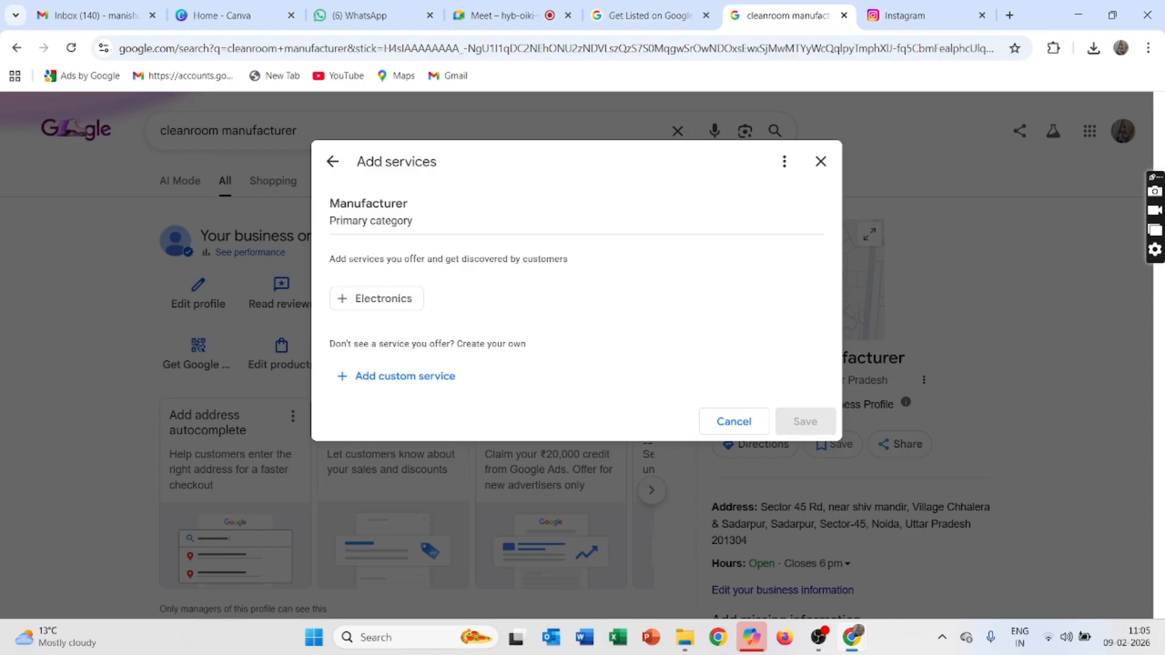
pyautogui.click(369, 304)
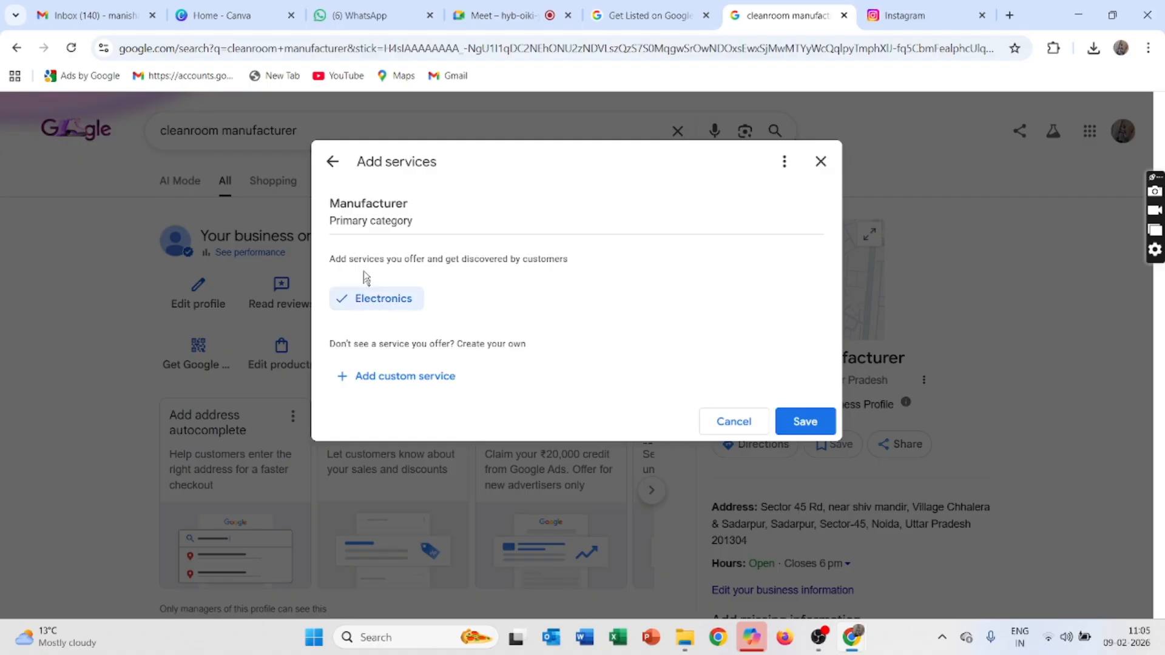
pyautogui.click(391, 377)
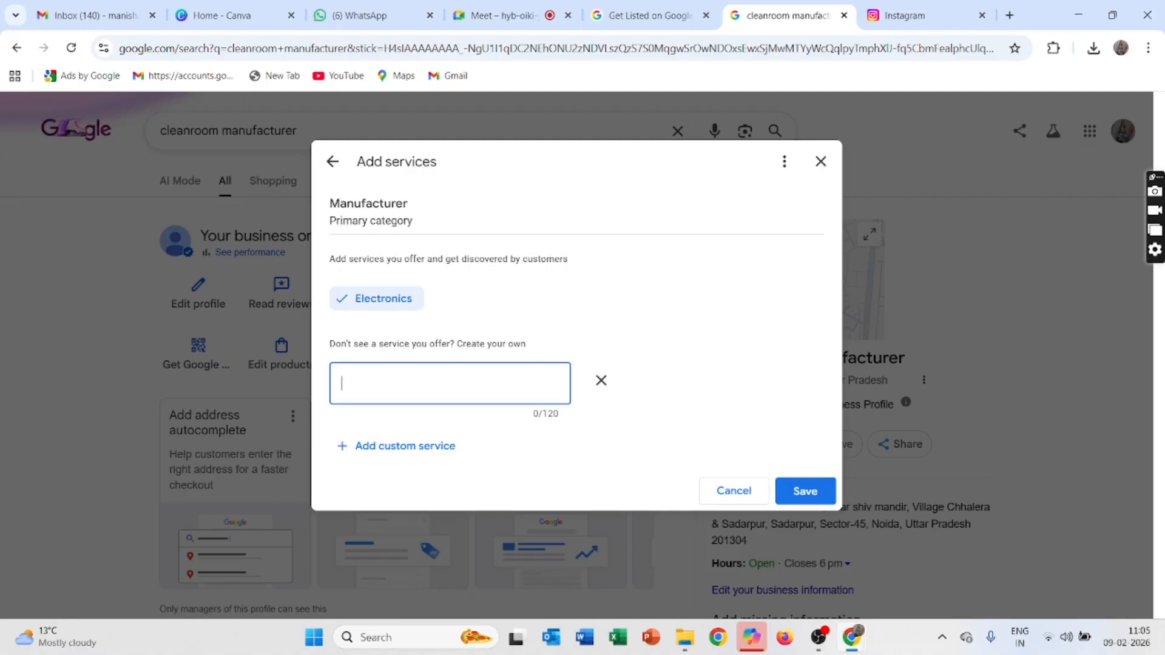
pyautogui.click(368, 310)
pyautogui.click(367, 309)
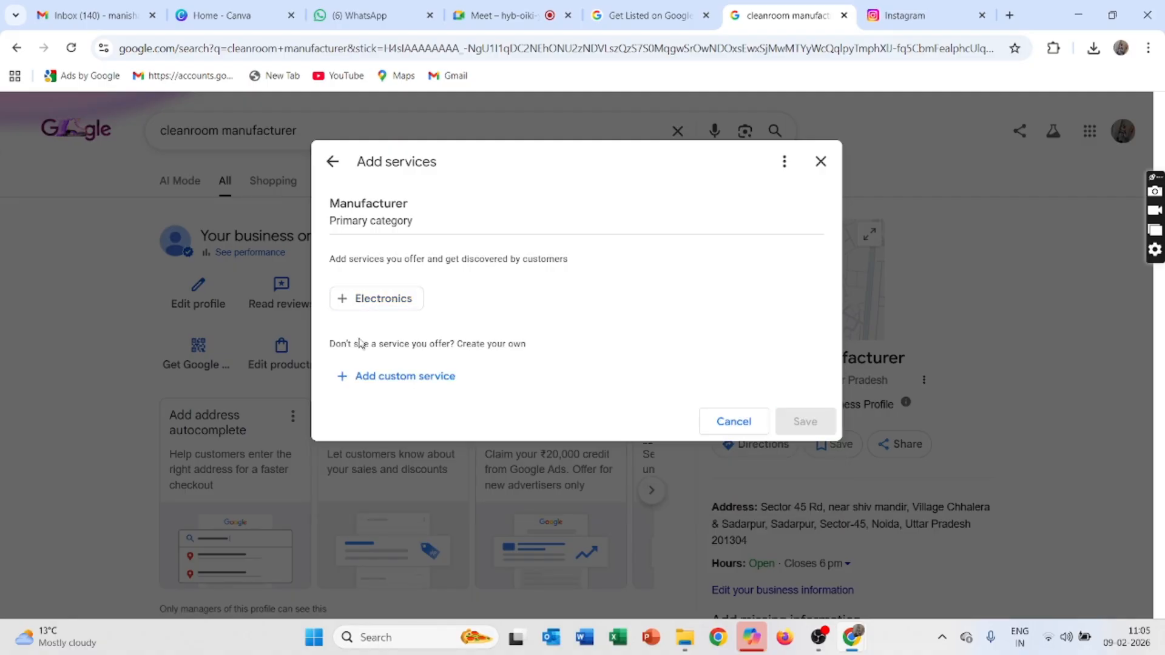
# Add custom services 'heavy door' and 'cladding' and save them.
pyautogui.click(355, 377)
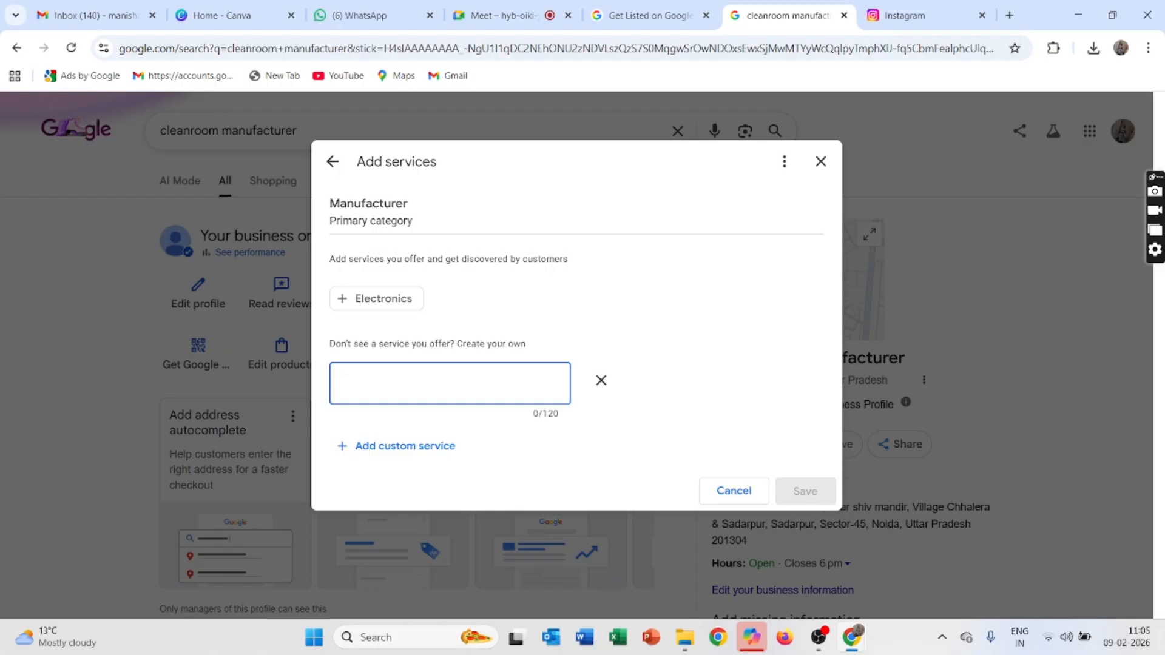
pyautogui.write('he')
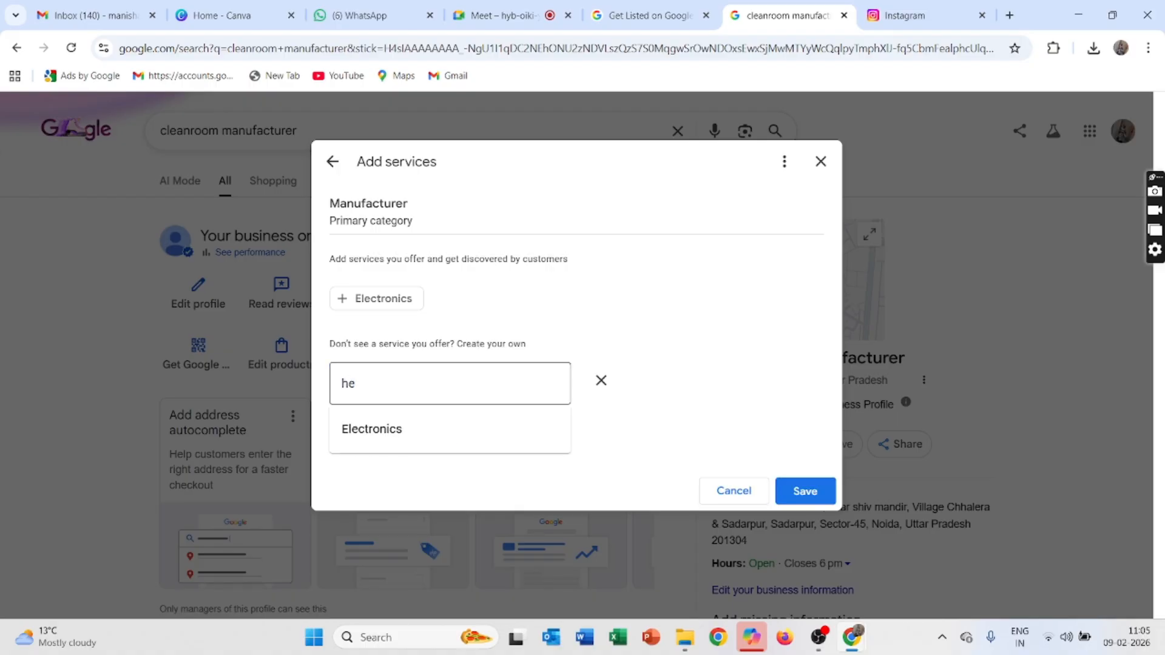
pyautogui.write('avy do')
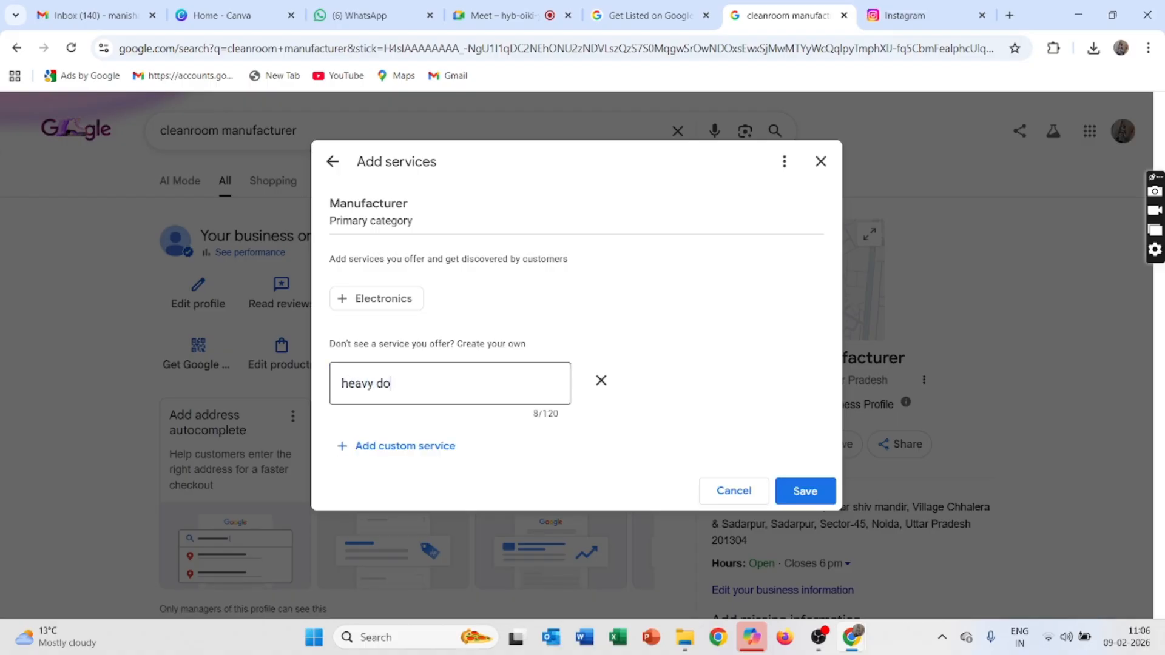
pyautogui.write('or')
pyautogui.click(411, 445)
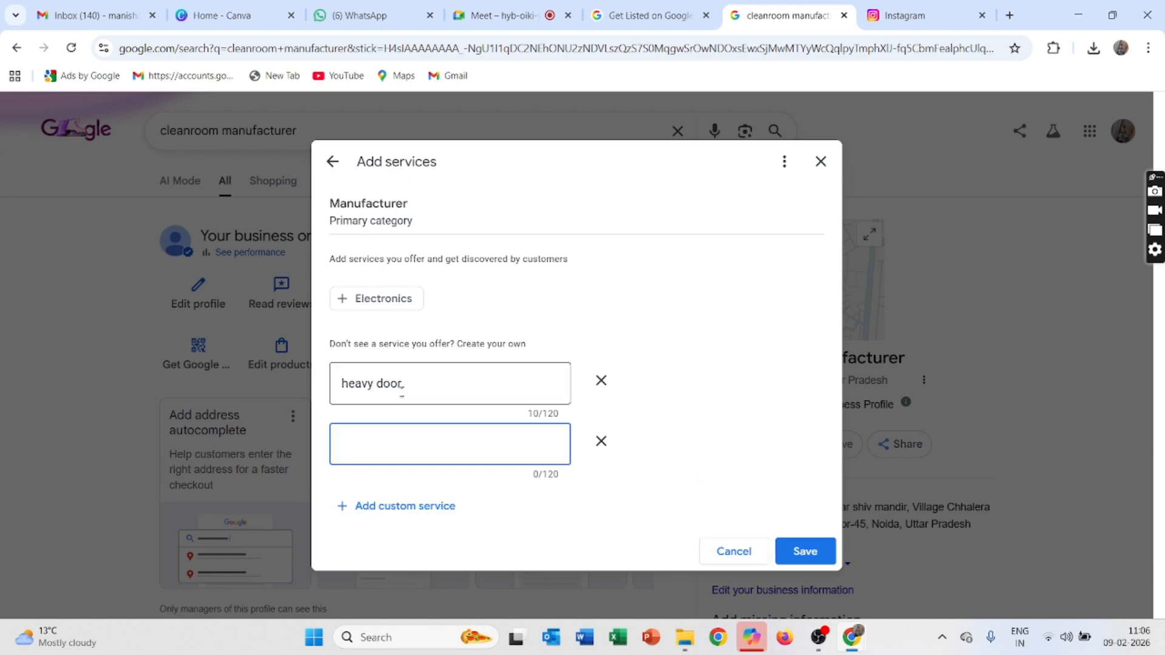
pyautogui.write('cladding')
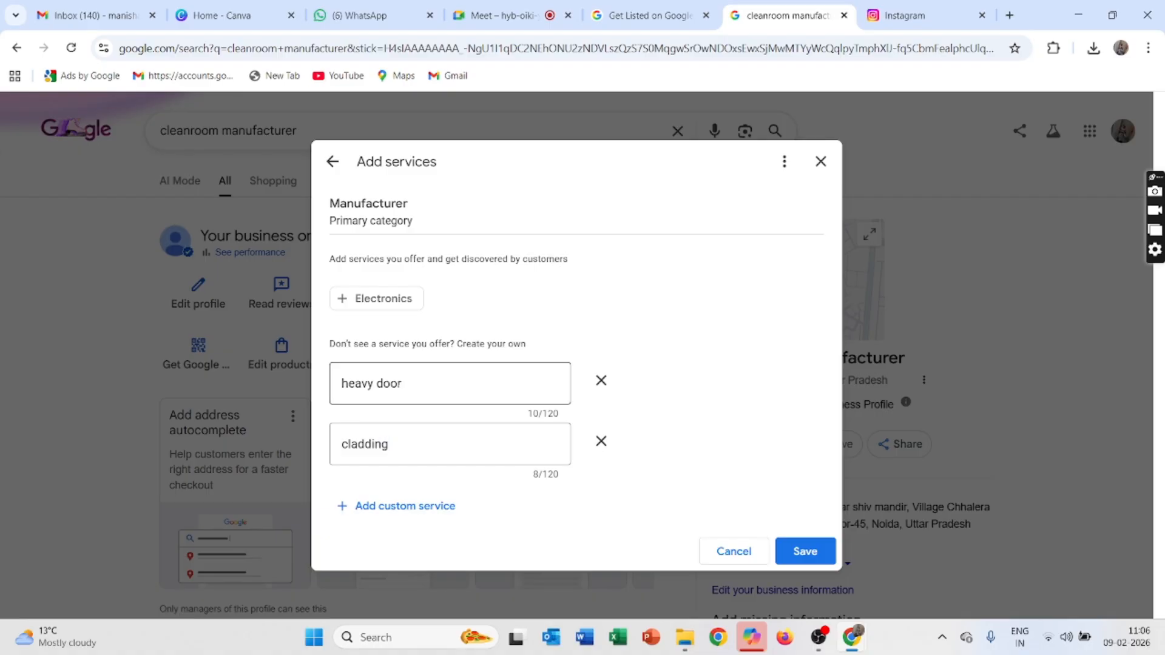
pyautogui.press('XF86AudioRaiseVolume')
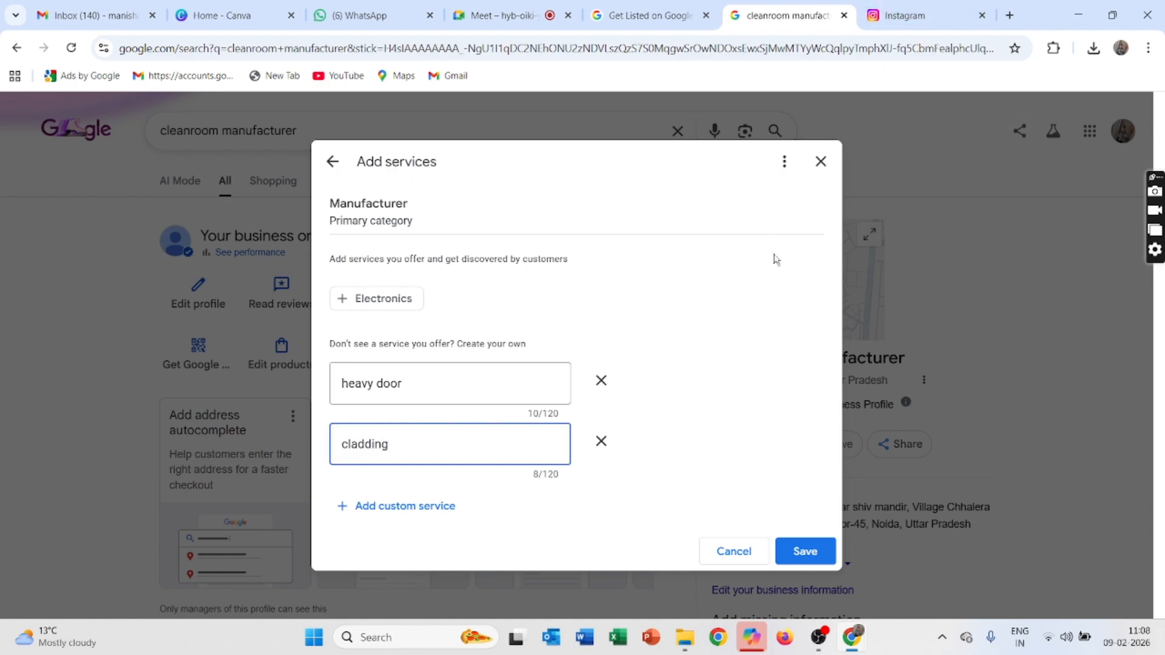
pyautogui.click(794, 547)
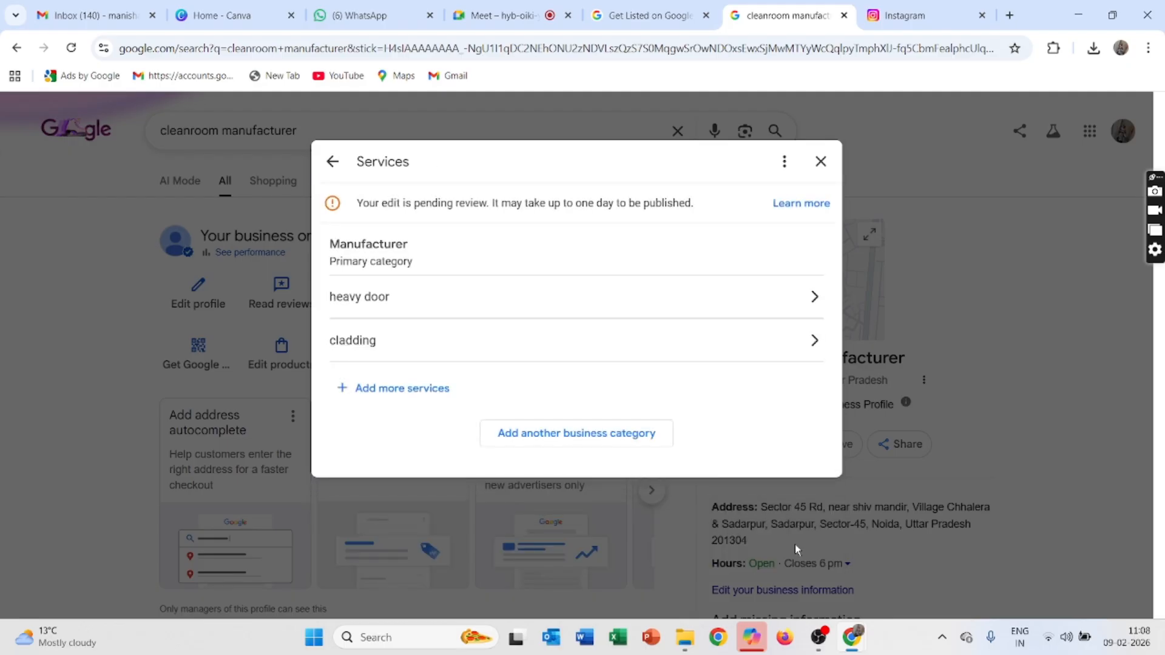
# Close the Services list, open the Bookings links panel, and start a new browser tab.
pyautogui.click(795, 544)
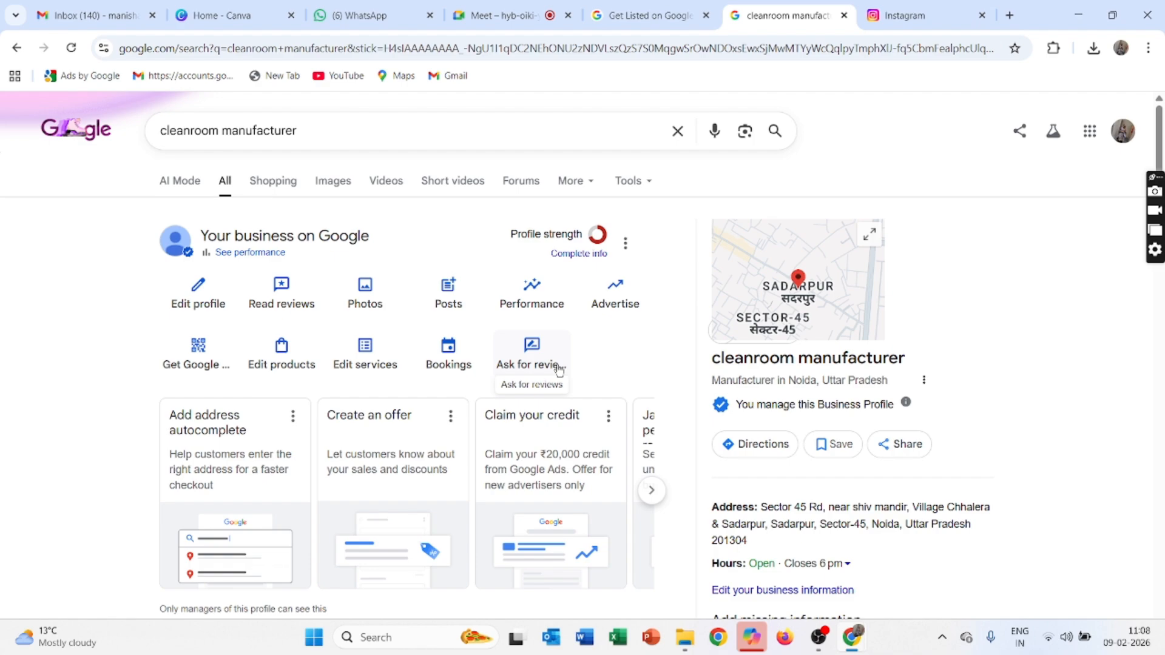
pyautogui.click(448, 356)
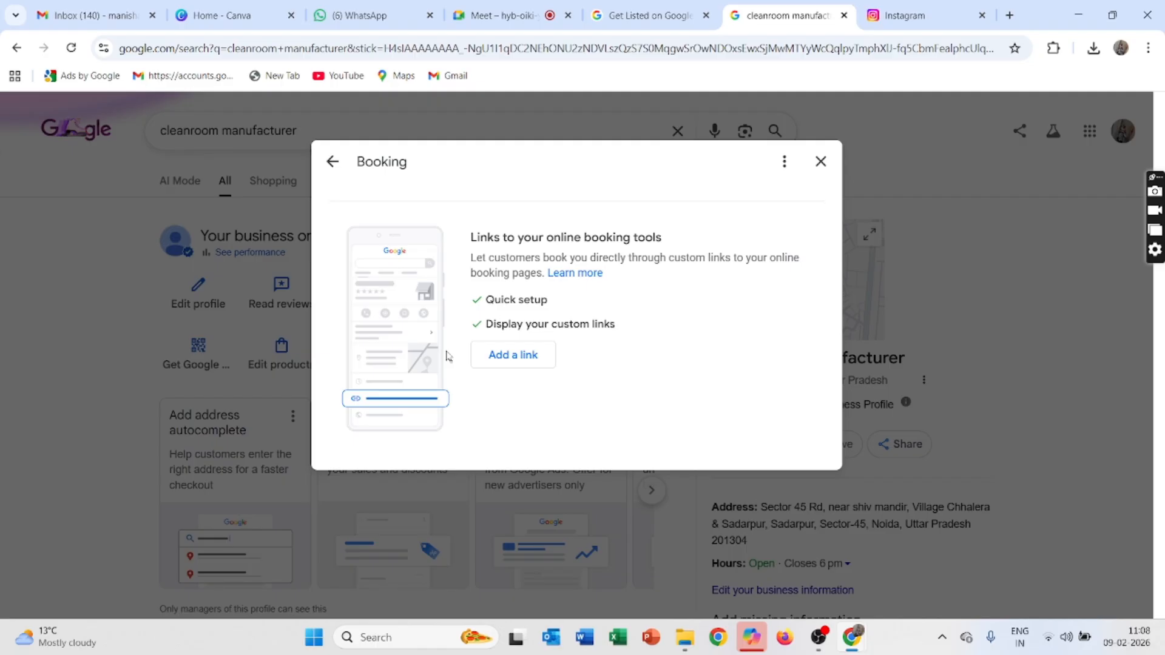
pyautogui.click(1010, 16)
# Open the Handcrafted Woolen Dress page on digiwebengineering.com and cut its URL from the address bar.
pyautogui.click(1010, 16)
pyautogui.write('digiwebengineering.c')
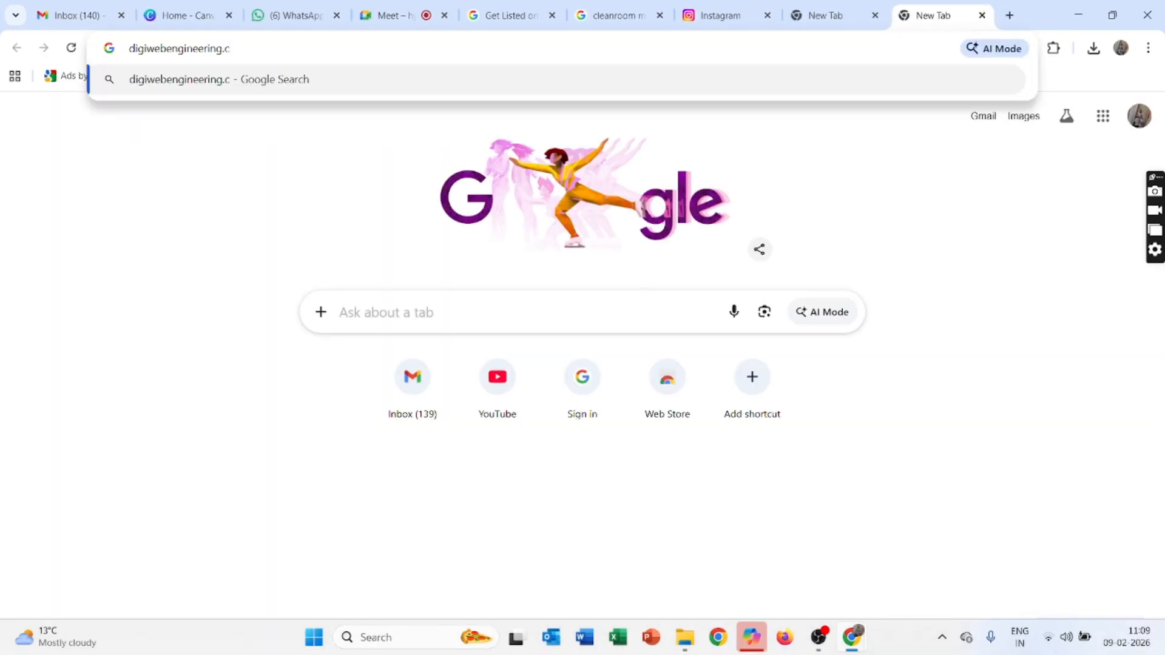
pyautogui.write('om')
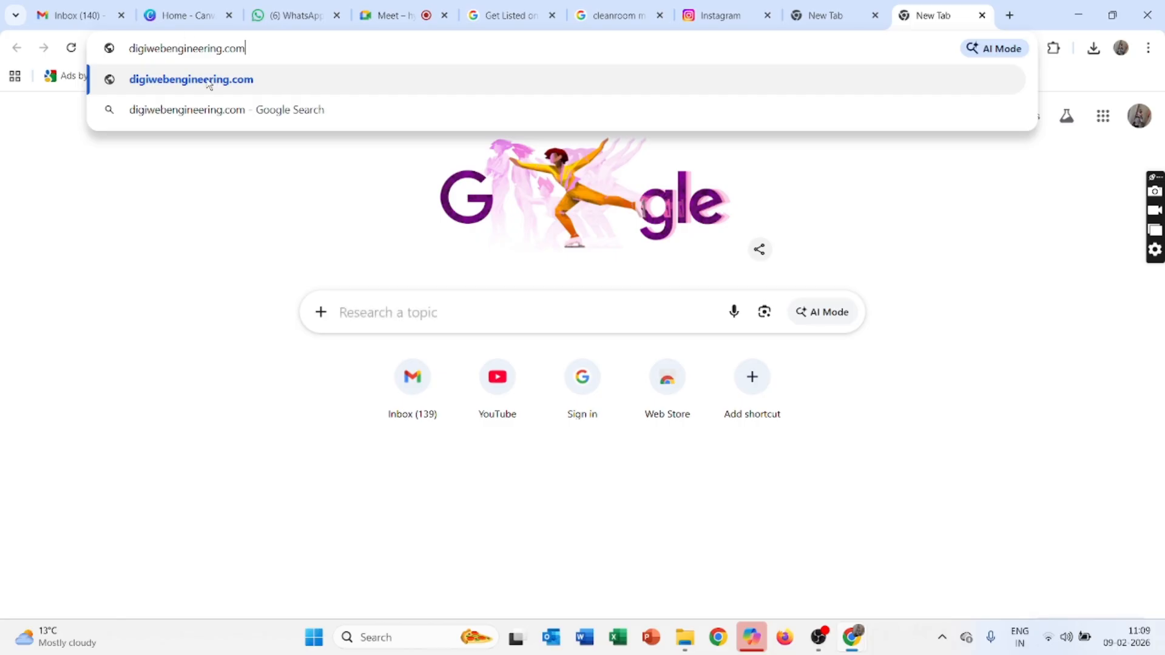
pyautogui.click(208, 84)
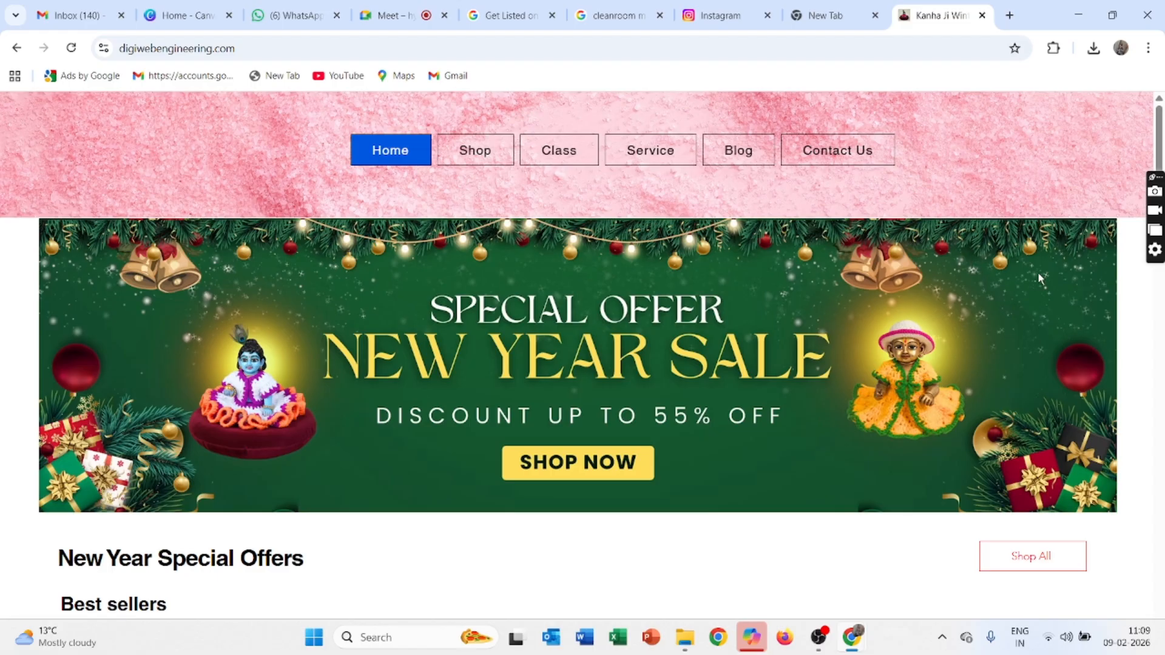
pyautogui.scroll(-5, 1162, 146)
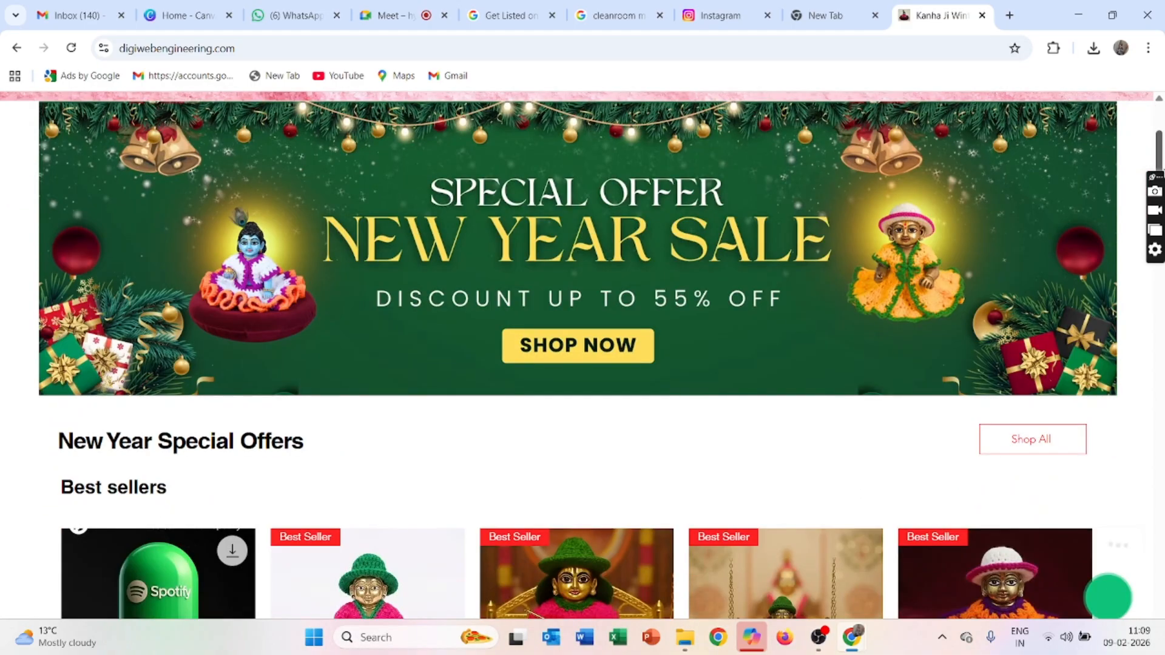
pyautogui.scroll(-2, 1162, 146)
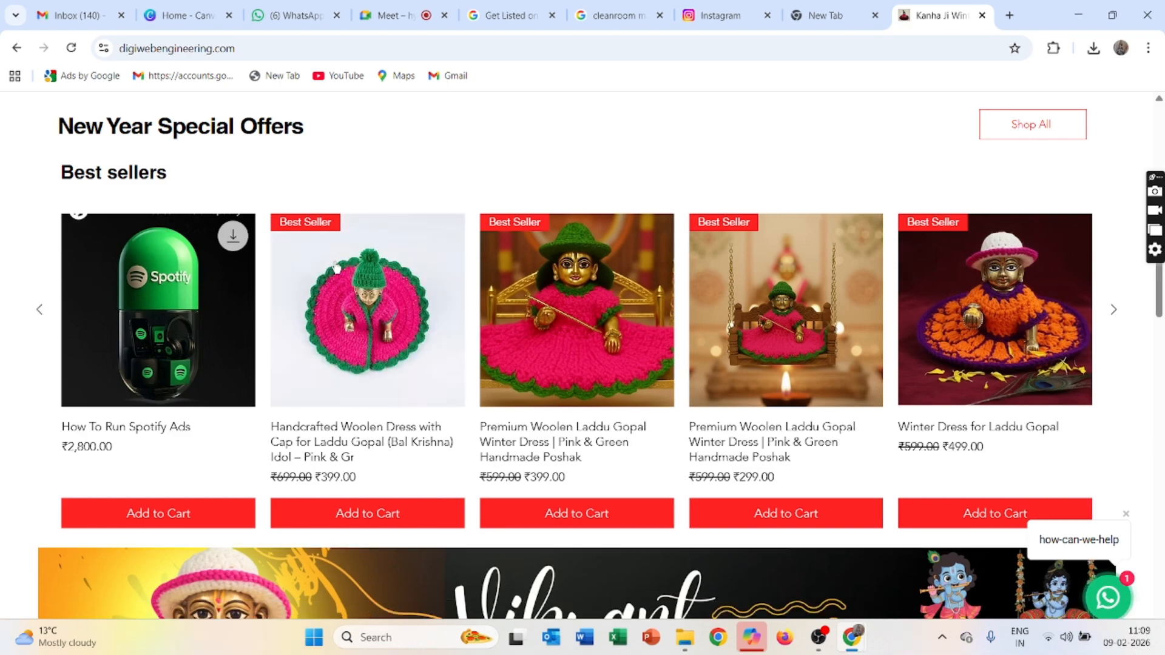
pyautogui.click(354, 520)
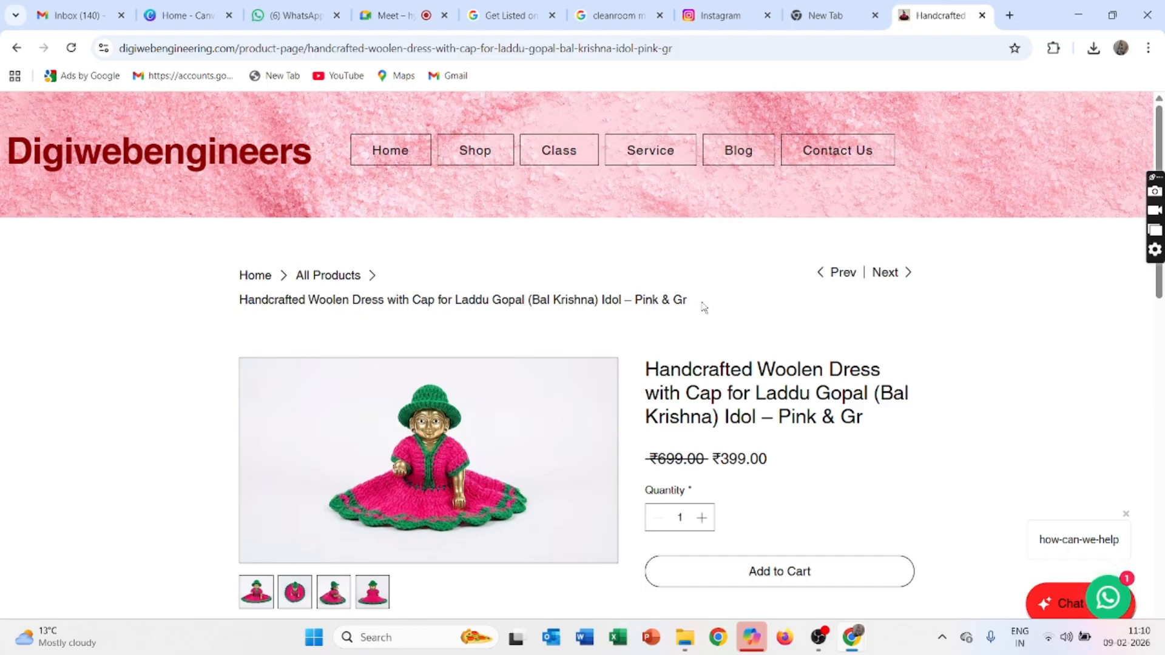
pyautogui.moveTo(120, 48); pyautogui.dragTo(673, 48)
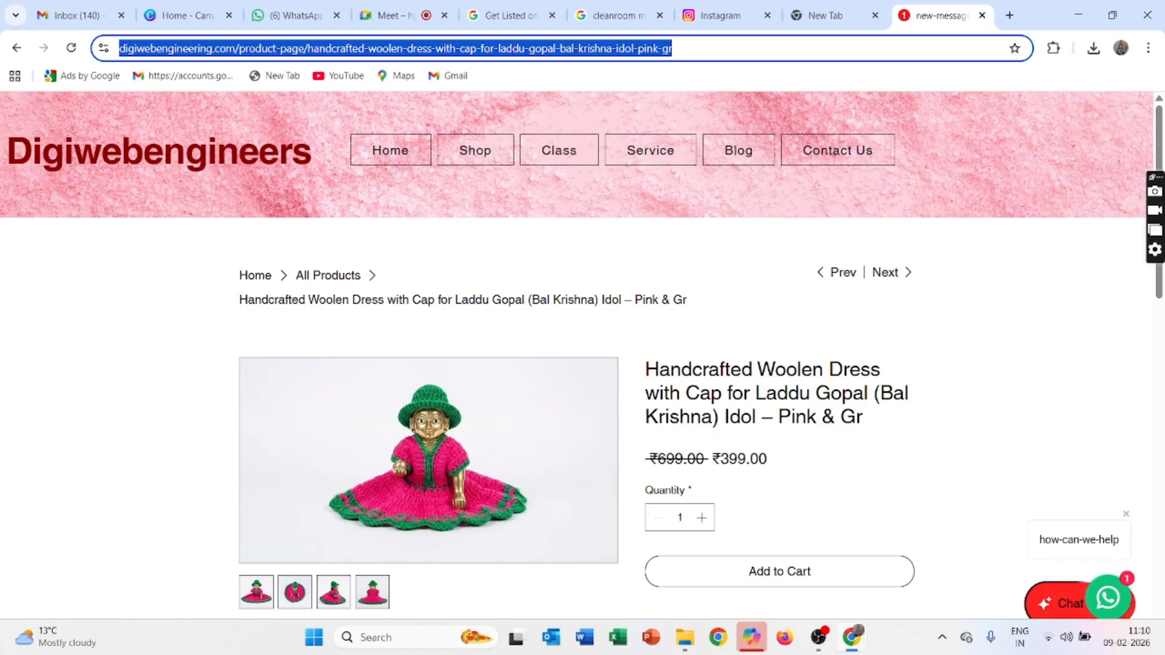
pyautogui.press('BackSpace')
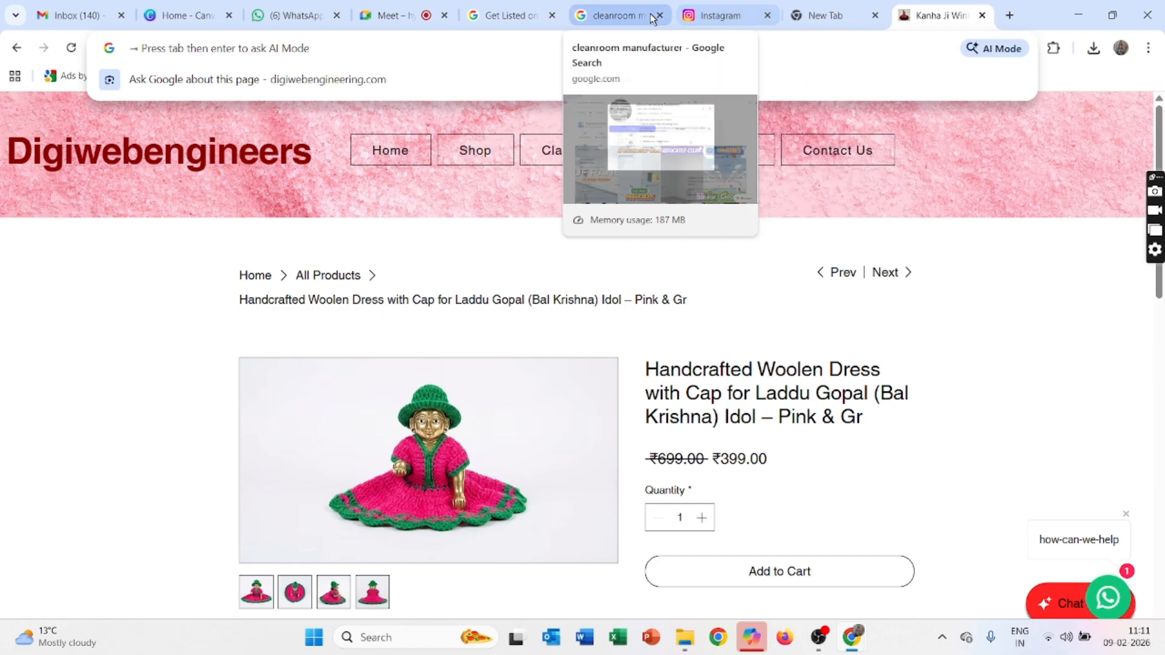
# Paste the product page URL as the Booking URL, save it, and close the booking panel.
pyautogui.click(613, 16)
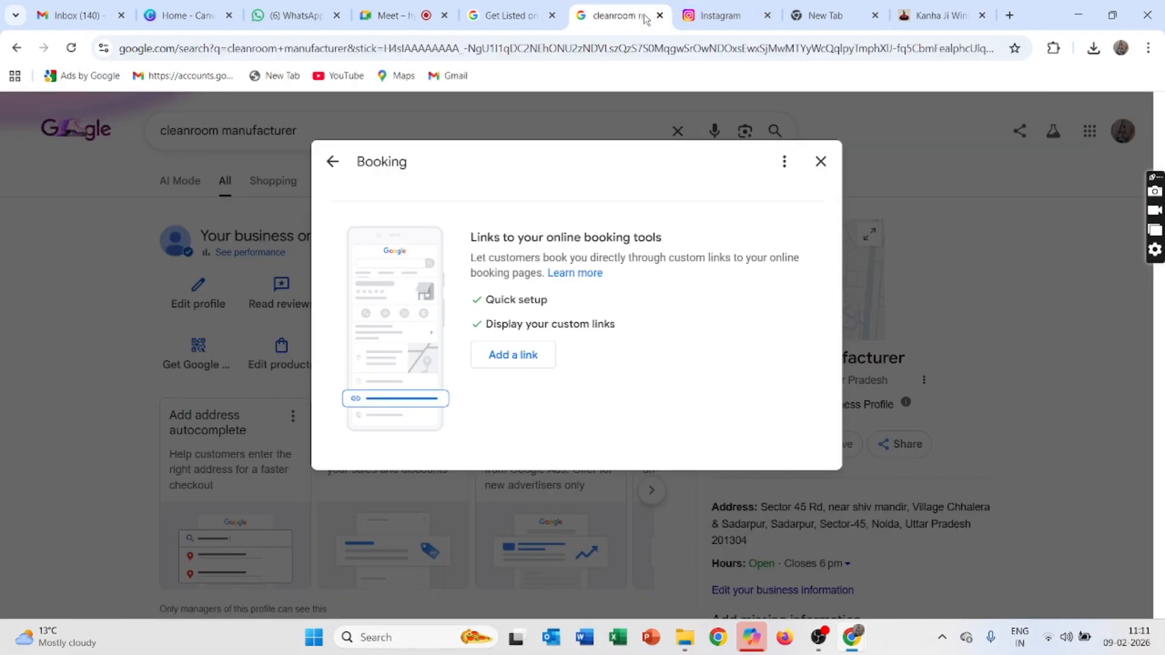
pyautogui.click(527, 353)
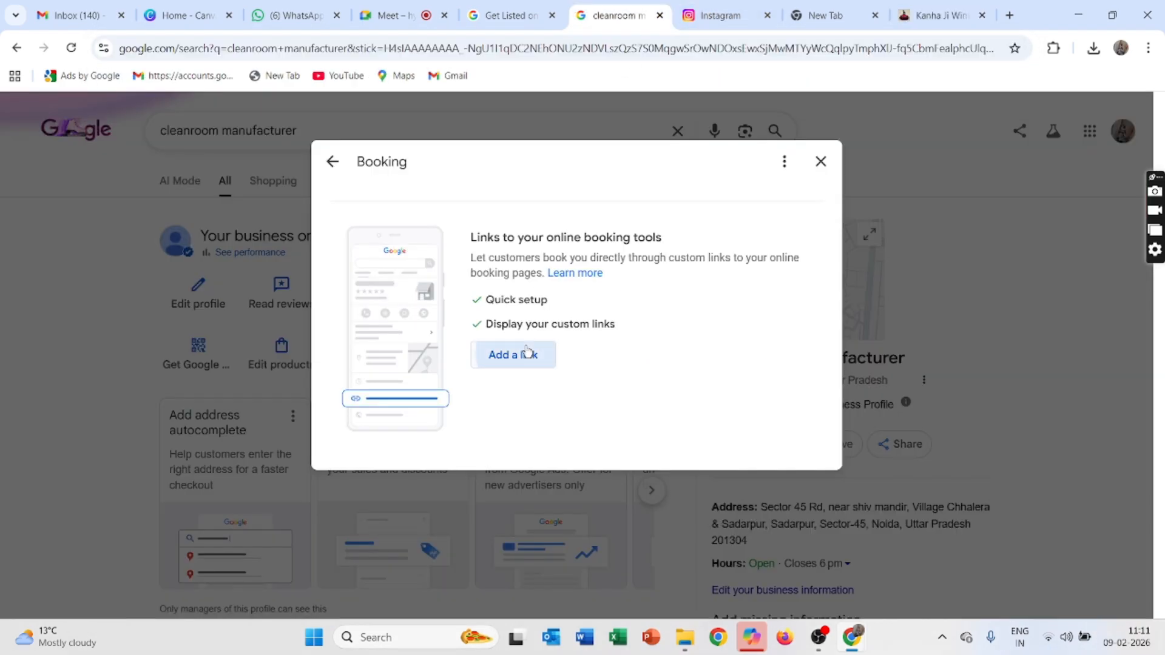
pyautogui.hotkey('ctrl', 'v')
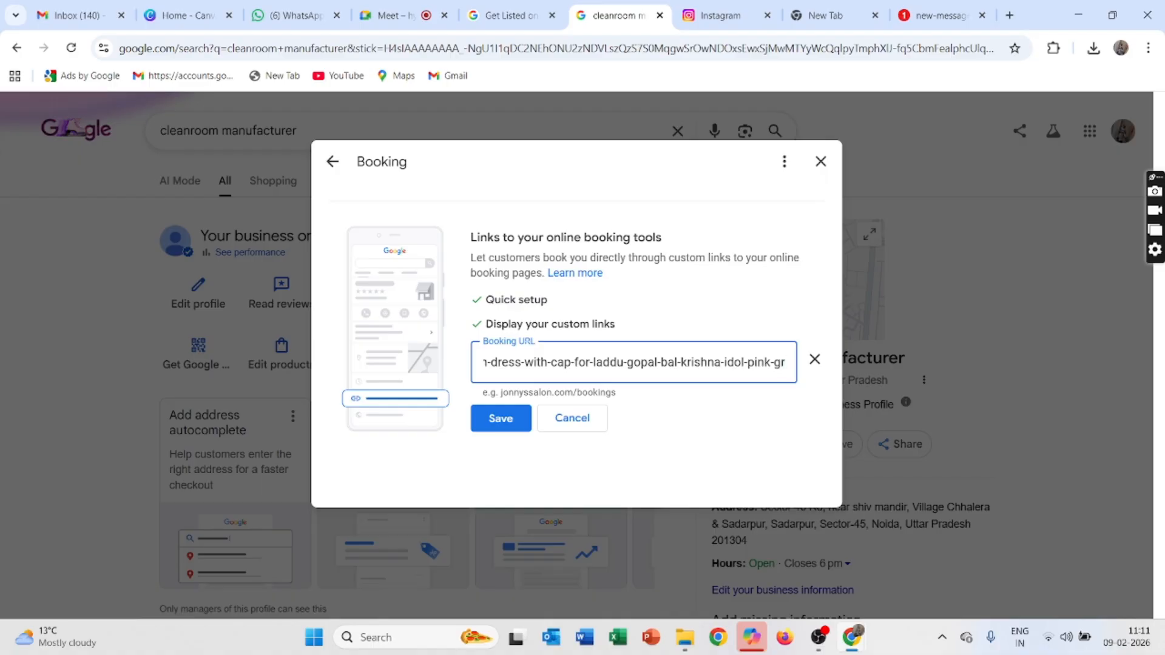
pyautogui.click(512, 418)
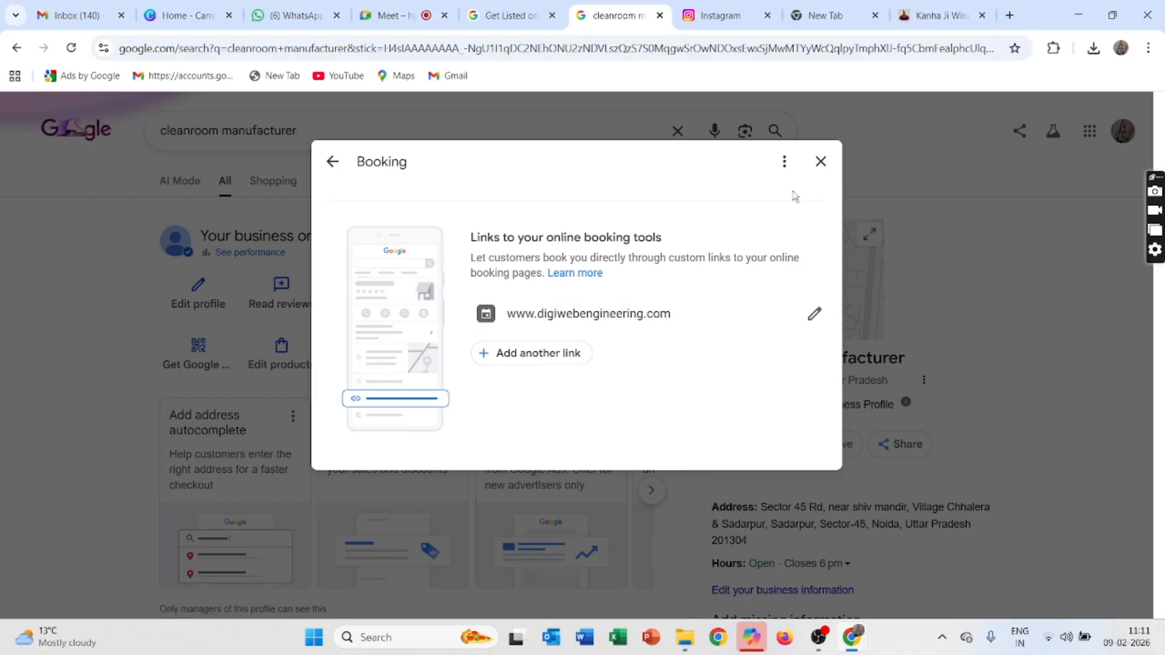
pyautogui.click(820, 162)
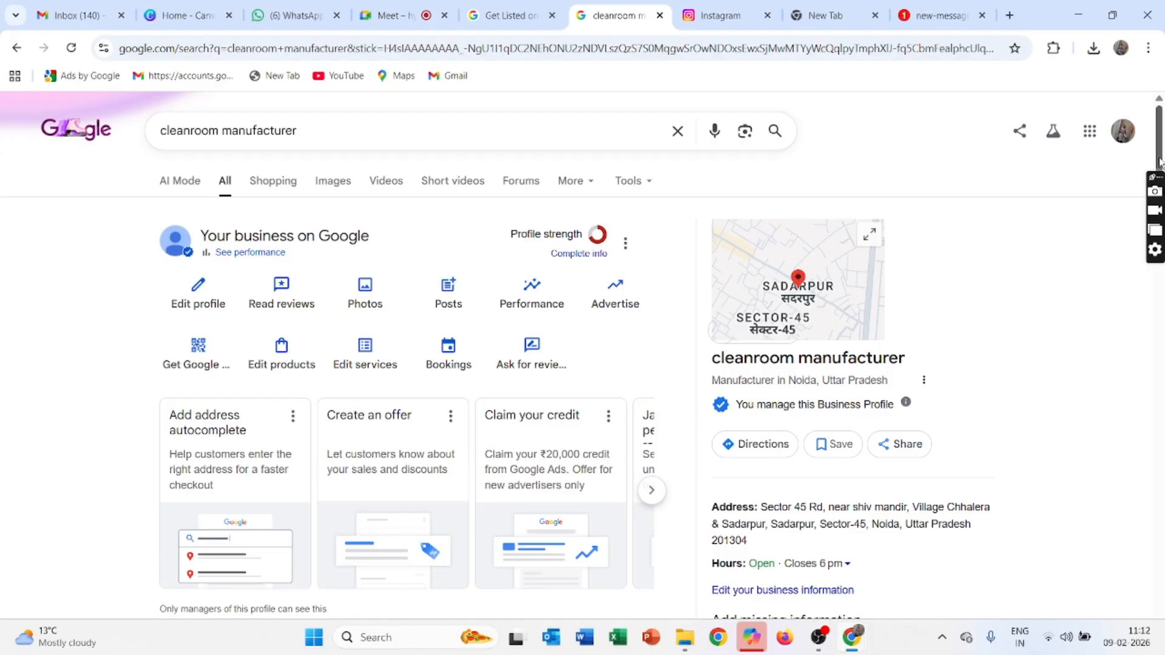
pyautogui.moveTo(1159, 156); pyautogui.dragTo(1160, 188)
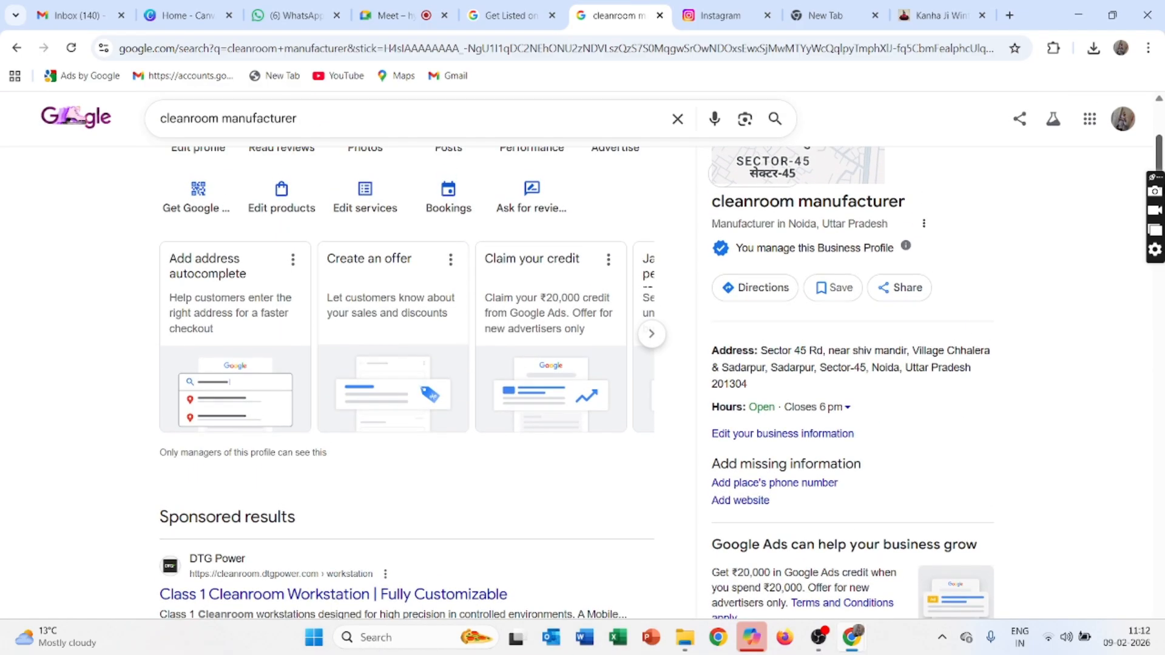